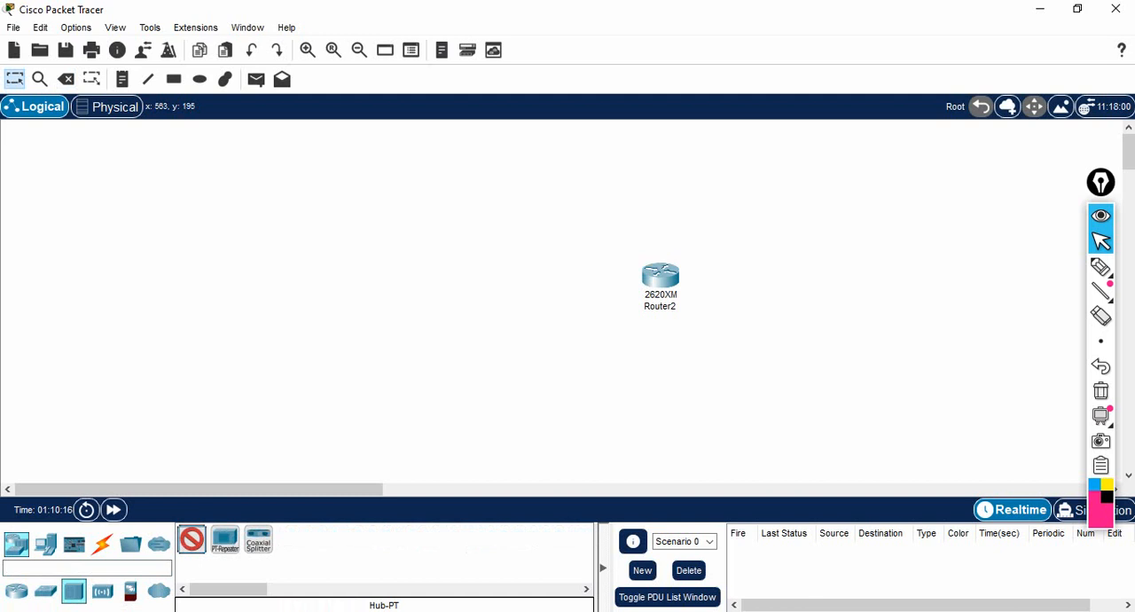
- Place a PT hub to the left of the 2620XM router and align it level with the router
{"action": "left_click", "coordinate": [468, 280]}
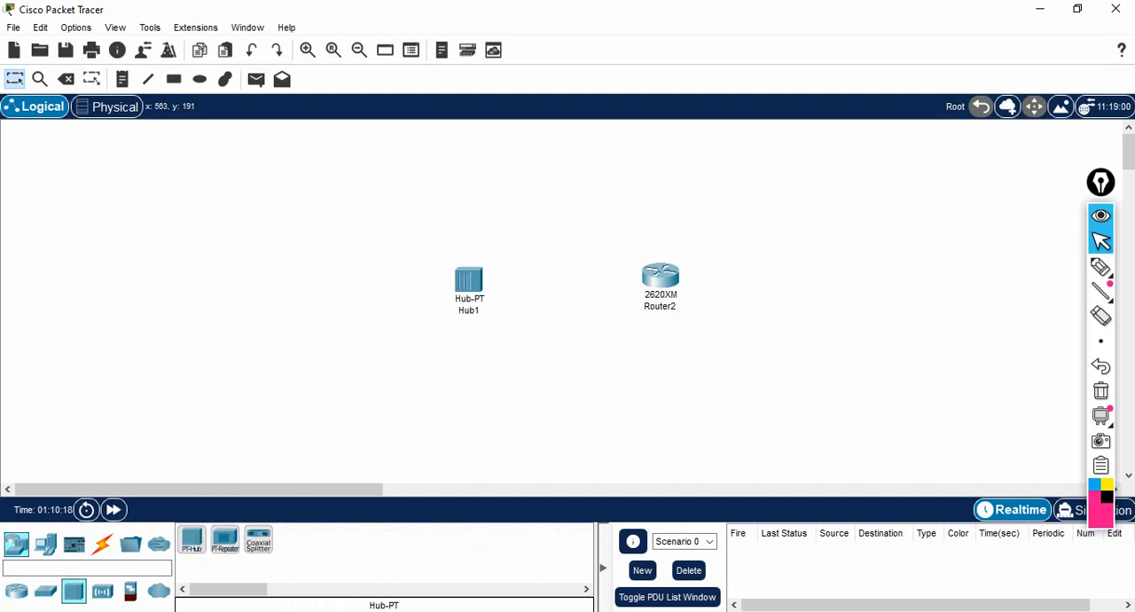
{"action": "left_click_drag", "start_coordinate": [468, 280], "coordinate": [483, 277]}
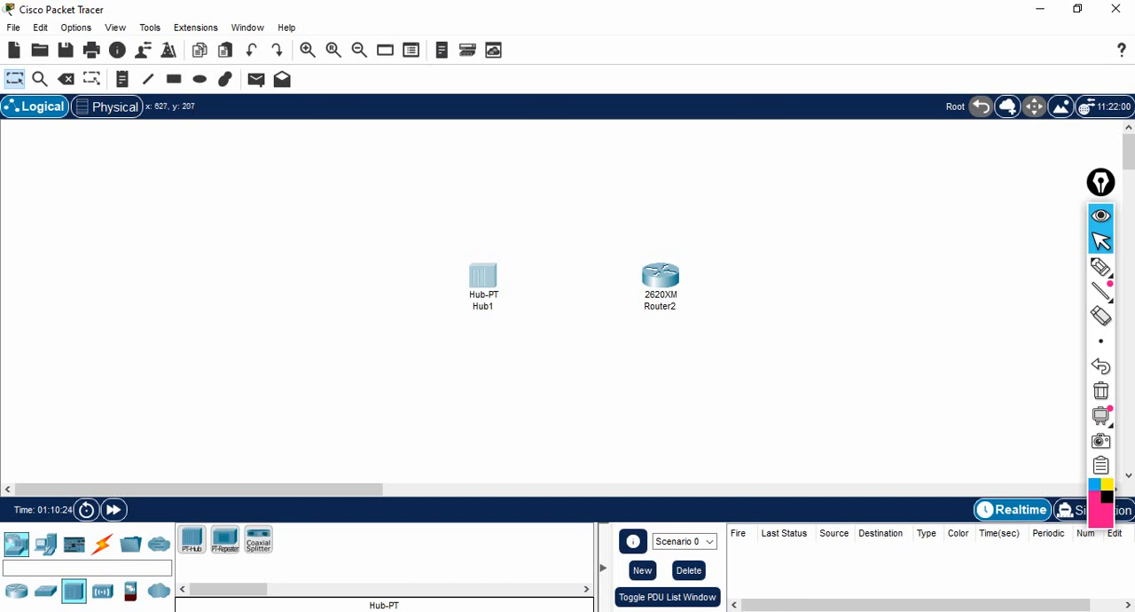
{"action": "left_click", "coordinate": [408, 234]}
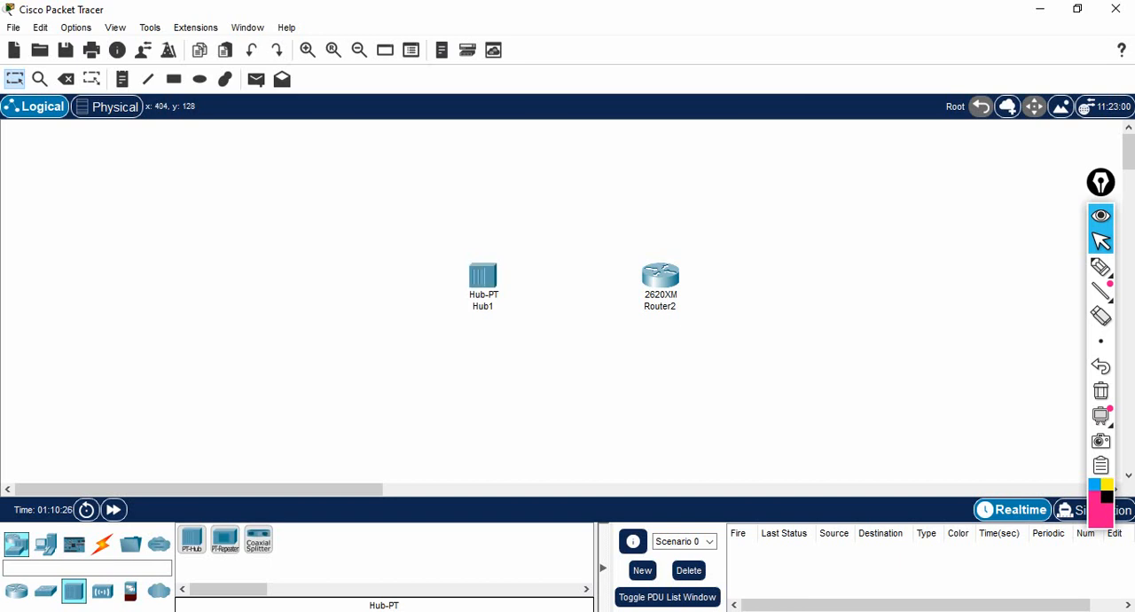
- Add a PC to the lower left of the hub and a server to its upper left
{"action": "left_click", "coordinate": [45, 542]}
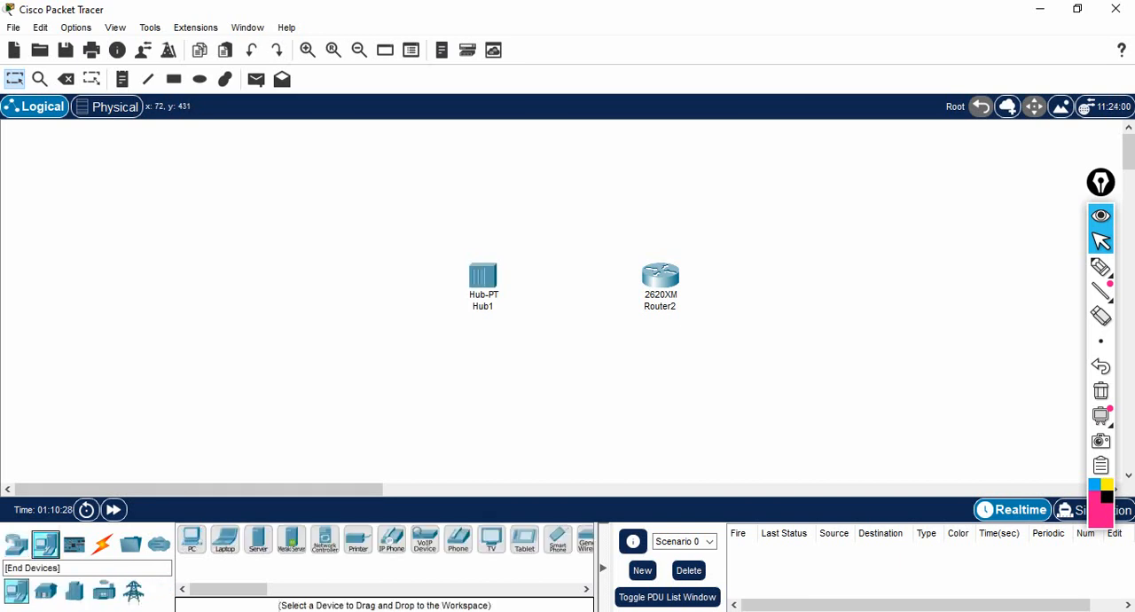
{"action": "left_click", "coordinate": [192, 539]}
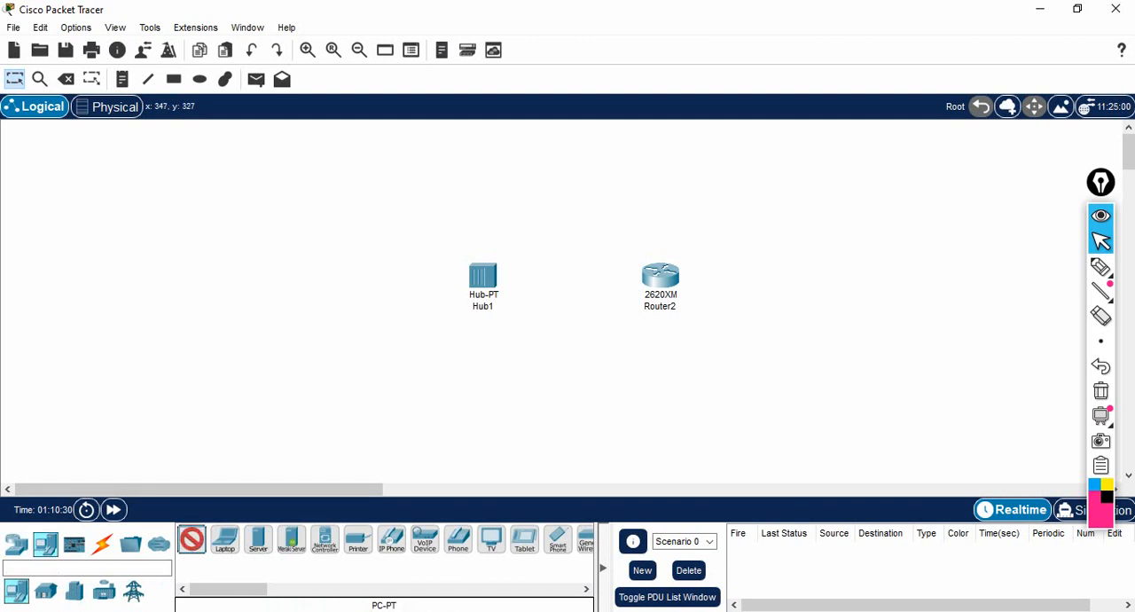
{"action": "left_click", "coordinate": [316, 364]}
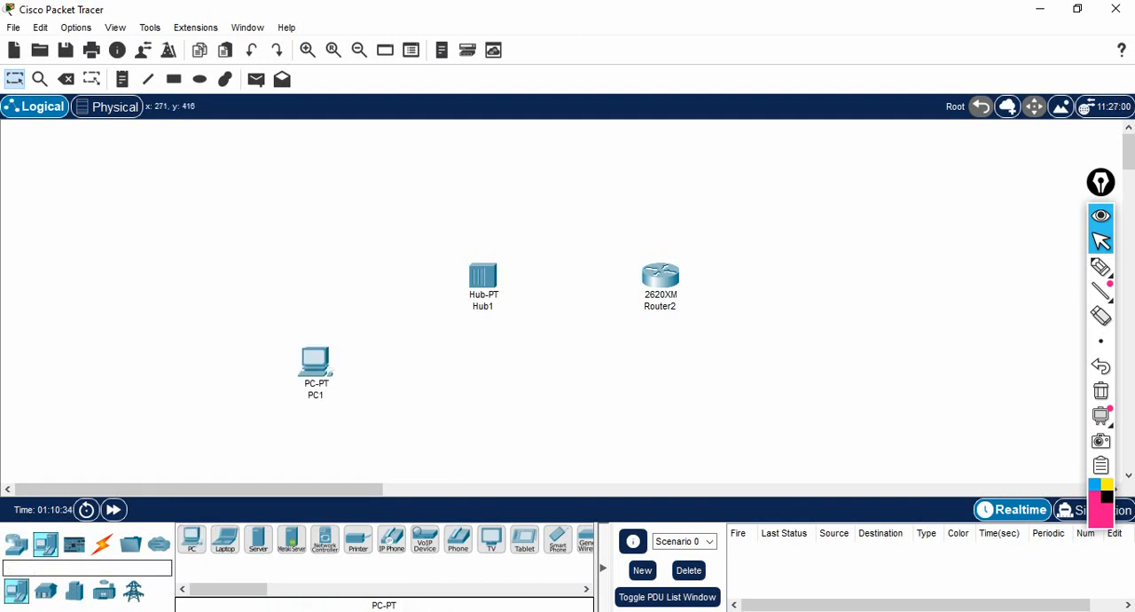
{"action": "left_click", "coordinate": [258, 539]}
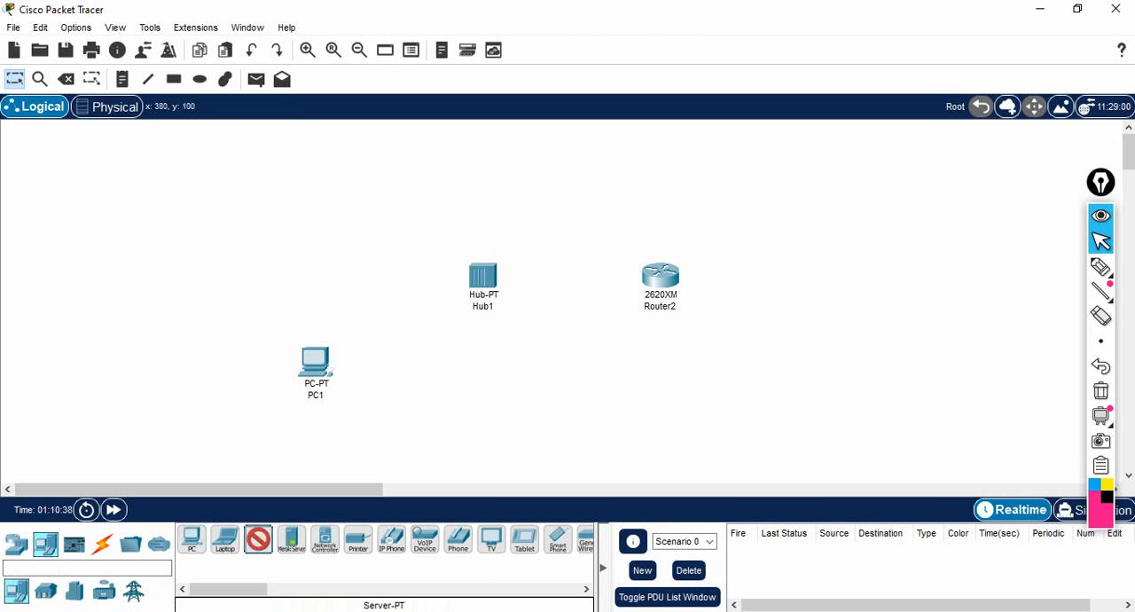
{"action": "left_click", "coordinate": [316, 202]}
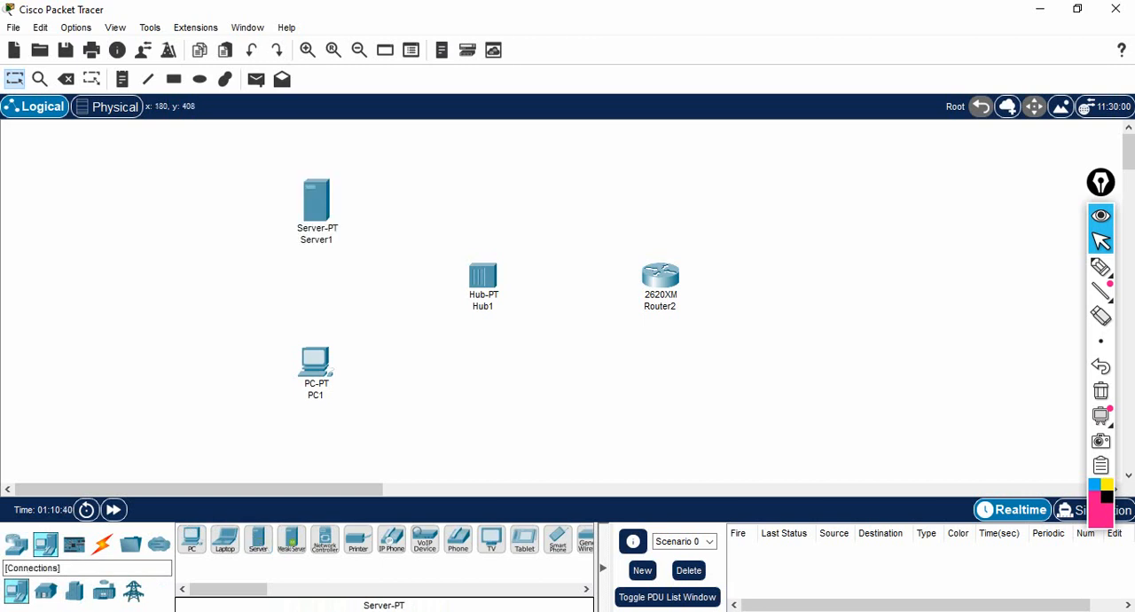
- Connect the server and the PC to the hub using automatically chosen cable types
{"action": "left_click", "coordinate": [102, 543]}
{"action": "left_click", "coordinate": [191, 539]}
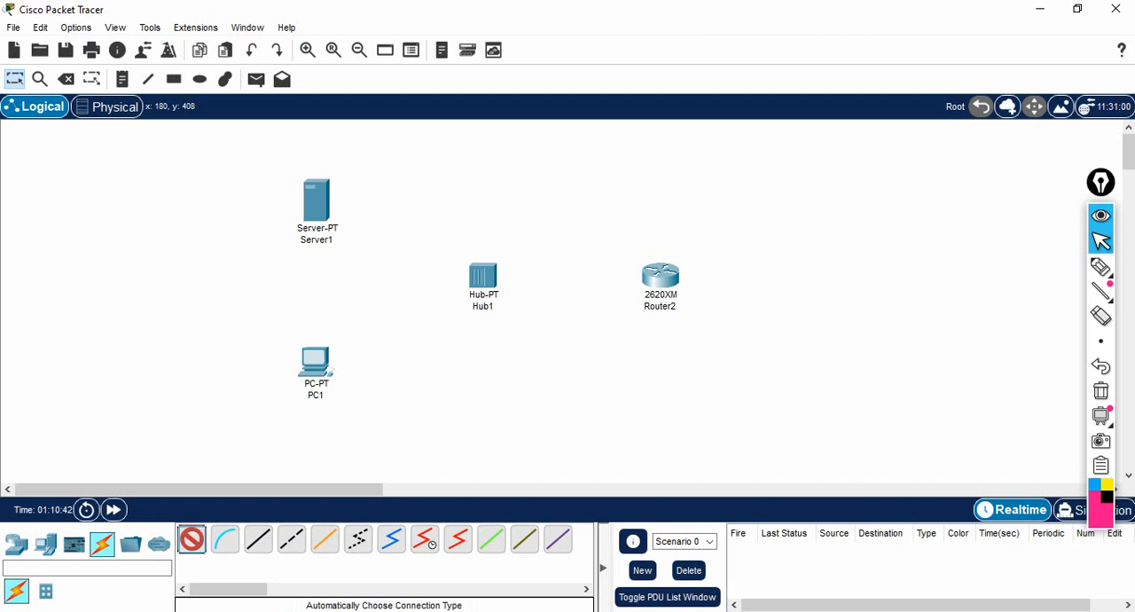
{"action": "left_click", "coordinate": [316, 202]}
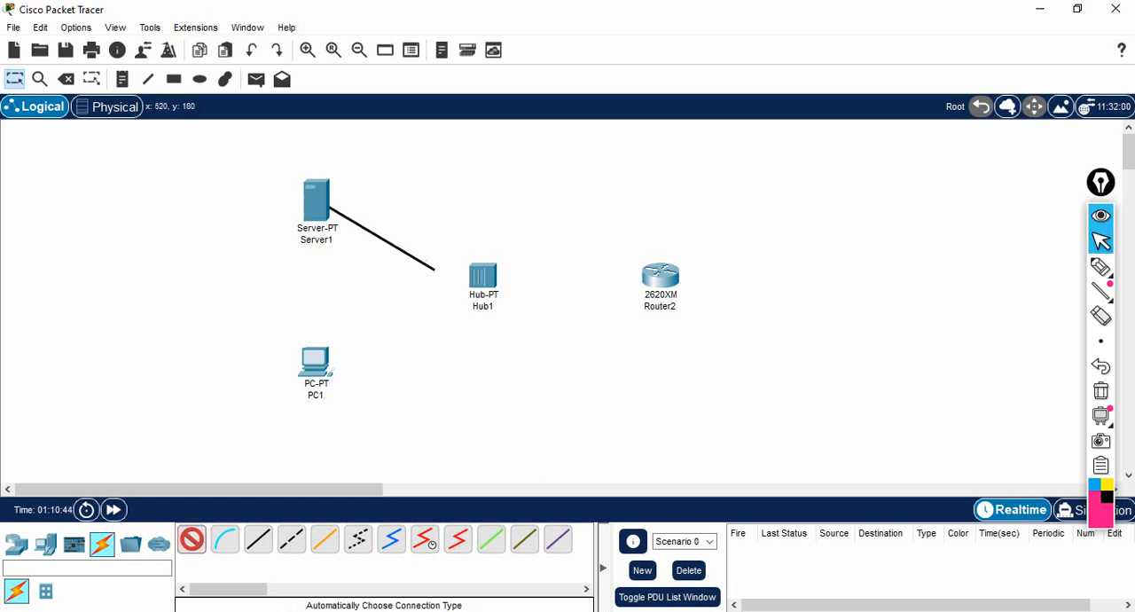
{"action": "left_click", "coordinate": [482, 277]}
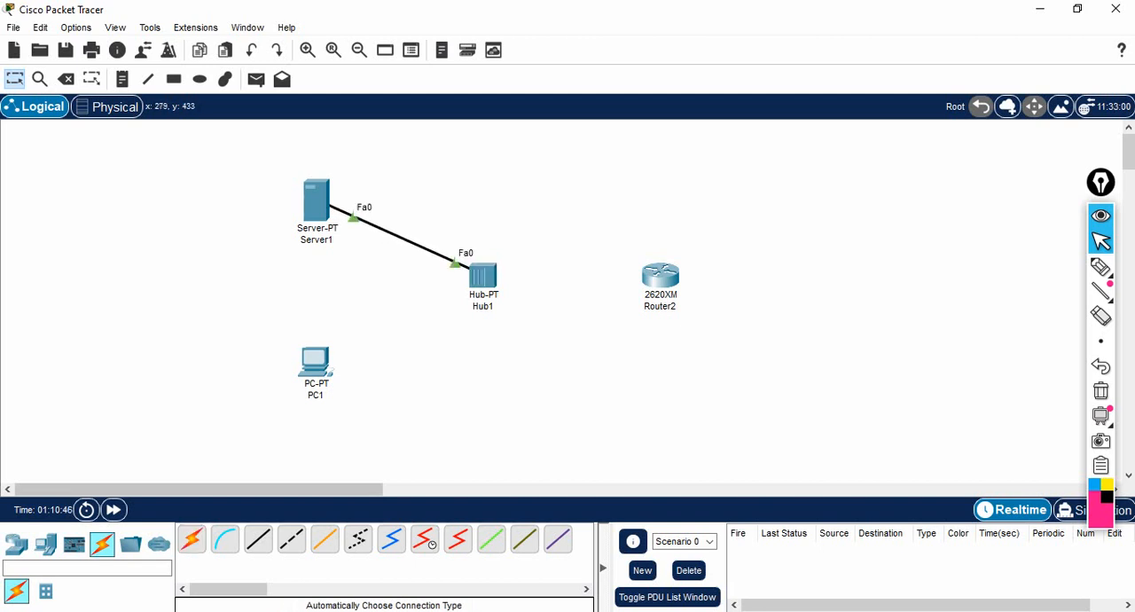
{"action": "left_click", "coordinate": [191, 540]}
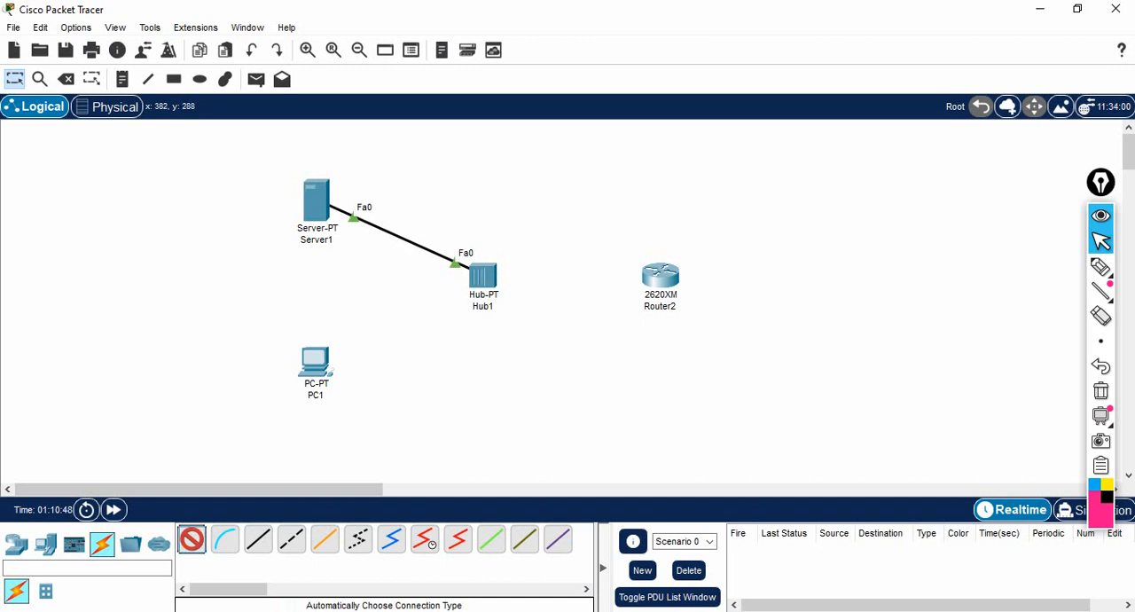
{"action": "left_click", "coordinate": [316, 362]}
{"action": "left_click", "coordinate": [483, 277]}
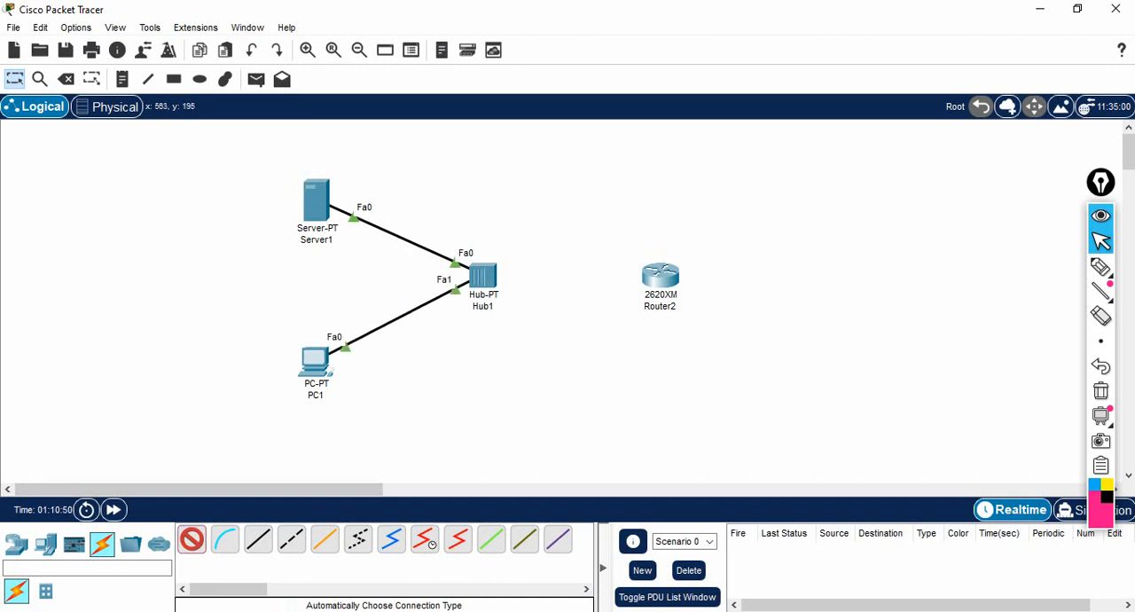
- Connect the hub to the router with an automatically chosen cable and return to selection mode
{"action": "left_click", "coordinate": [483, 275]}
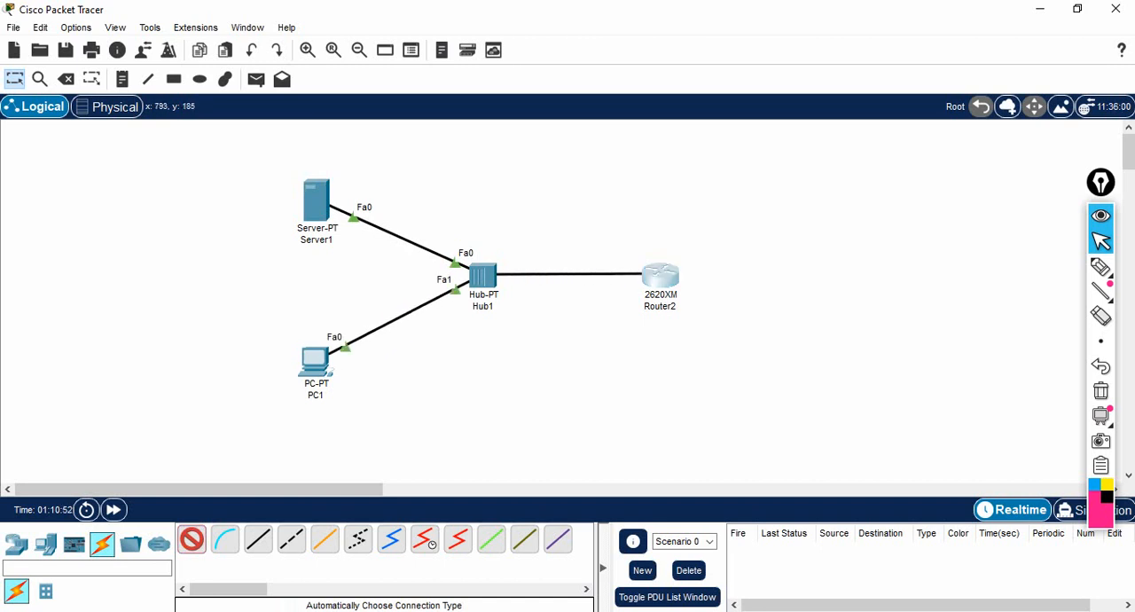
{"action": "left_click", "coordinate": [660, 277]}
{"action": "left_click", "coordinate": [14, 79]}
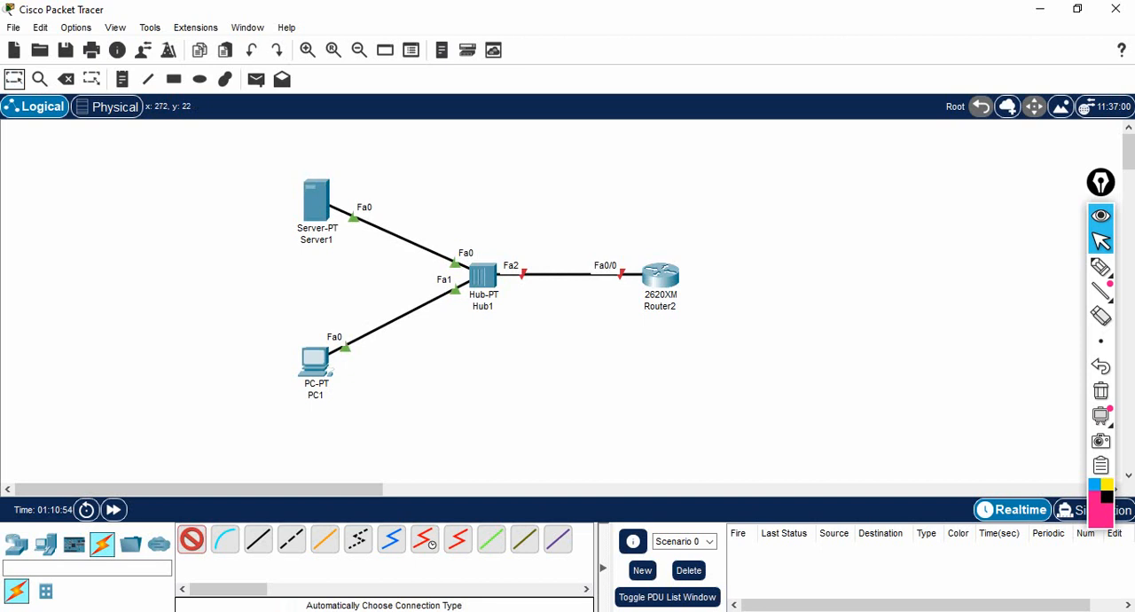
- Open the router's command line and answer no to the initial configuration dialog
{"action": "left_click", "coordinate": [661, 276]}
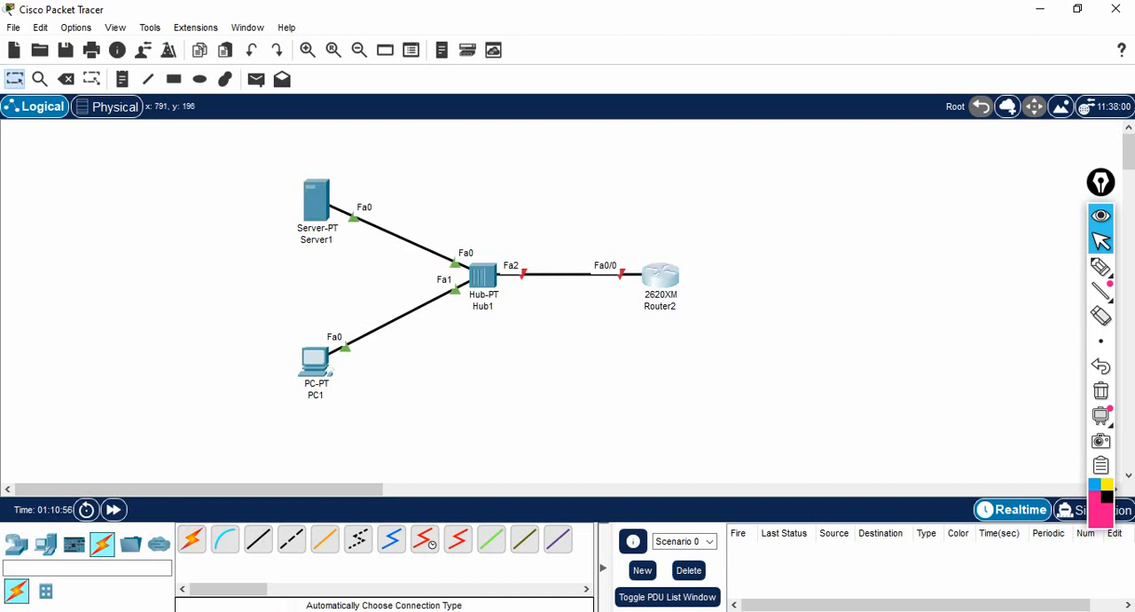
{"action": "left_click", "coordinate": [402, 55]}
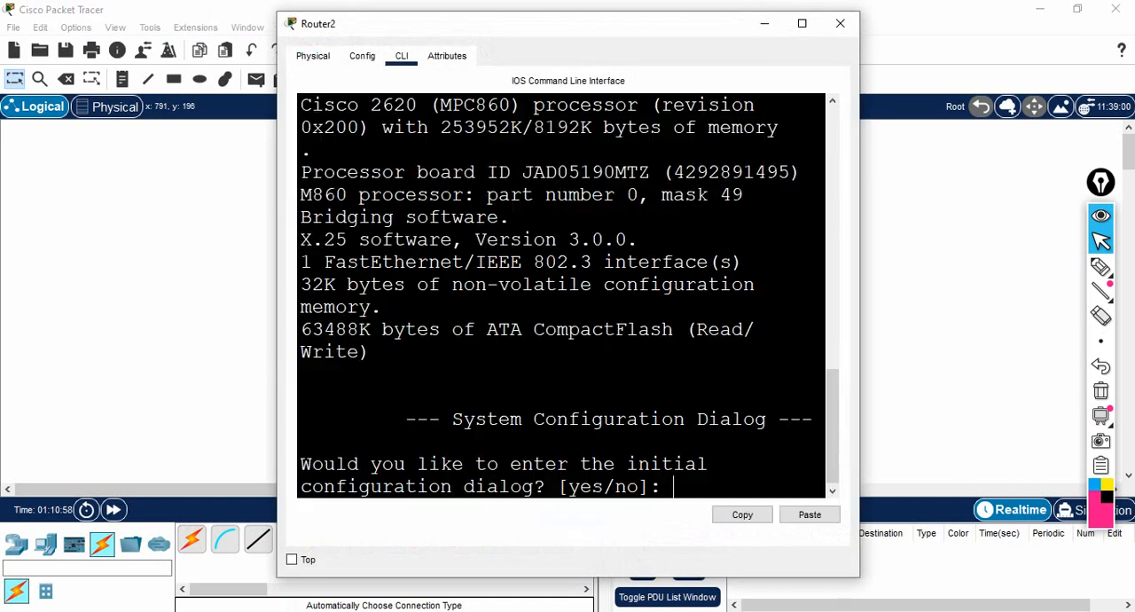
{"action": "type", "text": "no"}
{"action": "key", "text": "Return"}
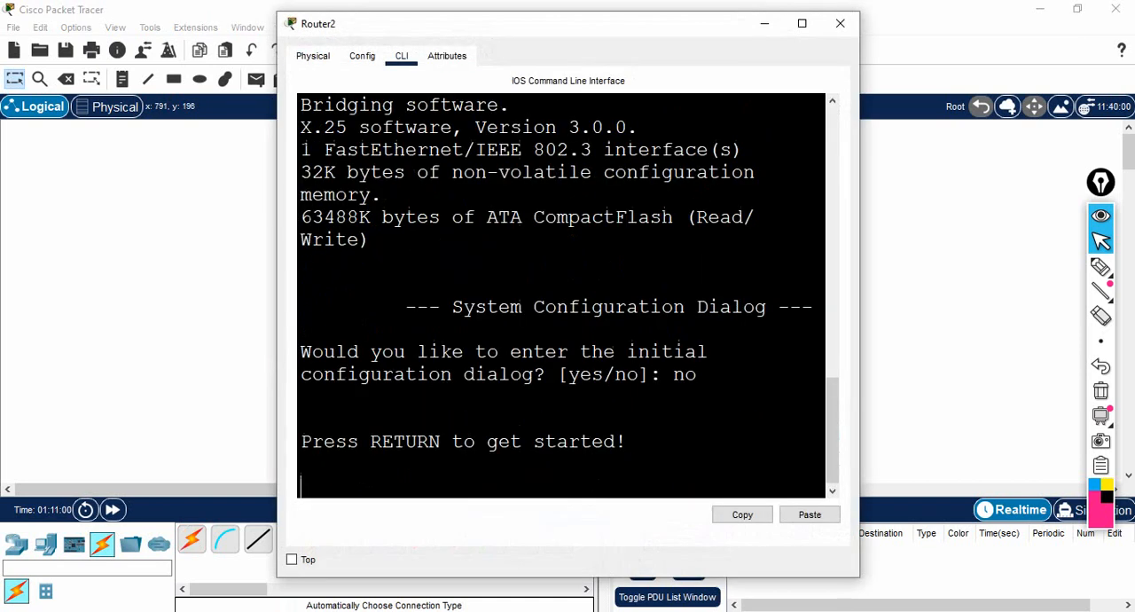
{"action": "key", "text": "Return"}
{"action": "key", "text": "Return"}
{"action": "key", "text": "Return"}
- Enter privileged mode with en and global configuration mode with conf, accepting the terminal default
{"action": "type", "text": "en"}
{"action": "key", "text": "Return"}
{"action": "key", "text": "Return"}
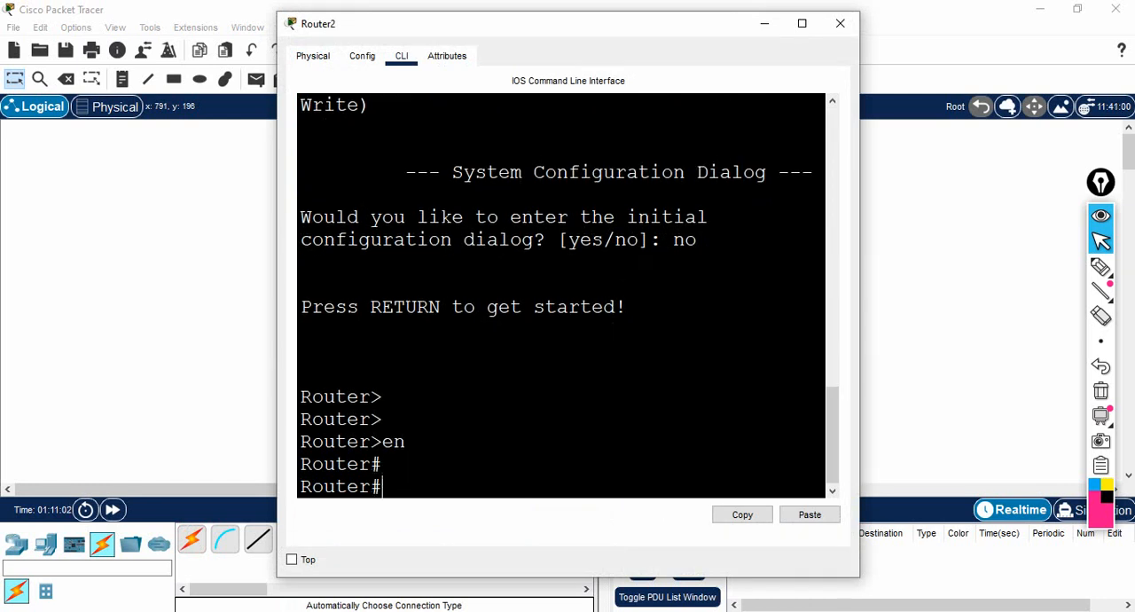
{"action": "type", "text": "conf"}
- Assign IP address 10.1.1.1 with mask 255.0.0.0 to the router's fa0/0 interface
{"action": "key", "text": "Return"}
{"action": "key", "text": "Return"}
{"action": "key", "text": "Return"}
{"action": "key", "text": "Return"}
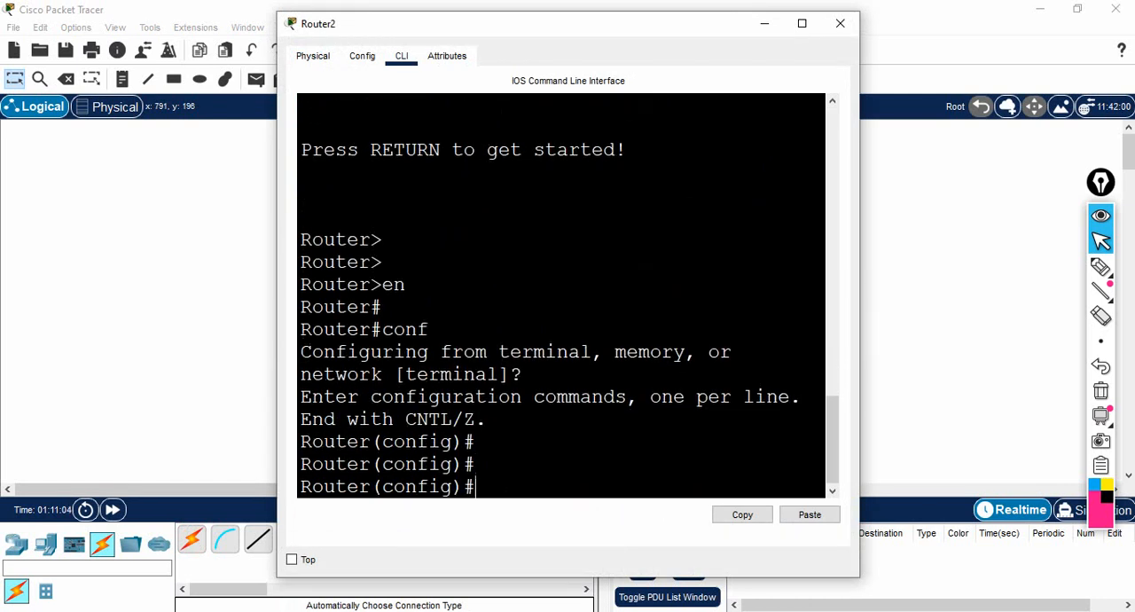
{"action": "type", "text": "int fa0/0"}
{"action": "key", "text": "Return"}
{"action": "type", "text": "ip ad"}
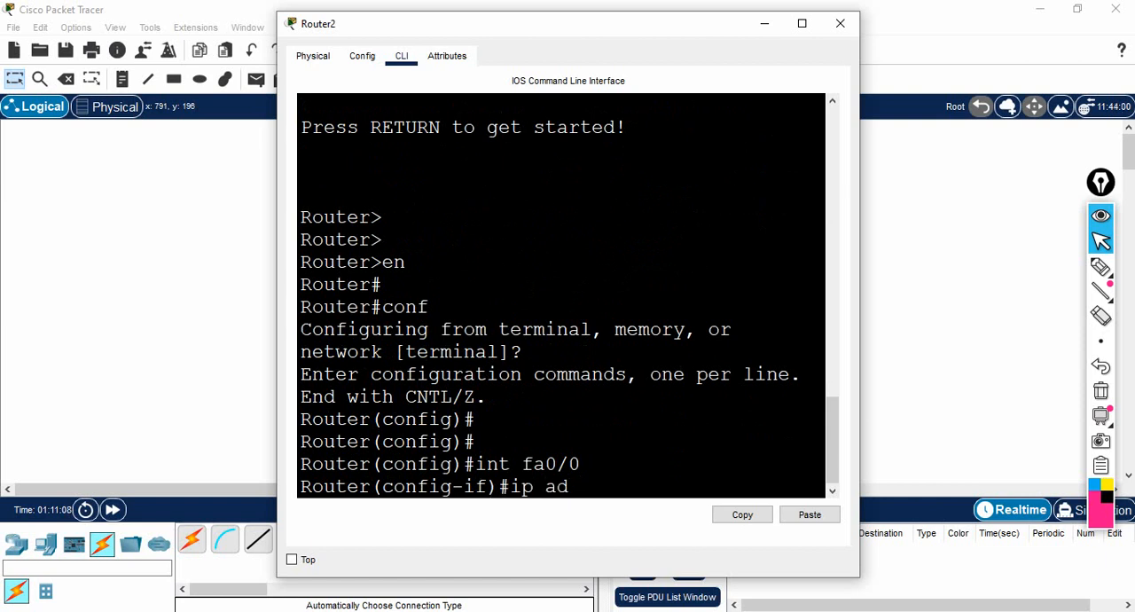
{"action": "type", "text": "d 10.1.1.1 255.0.0.0"}
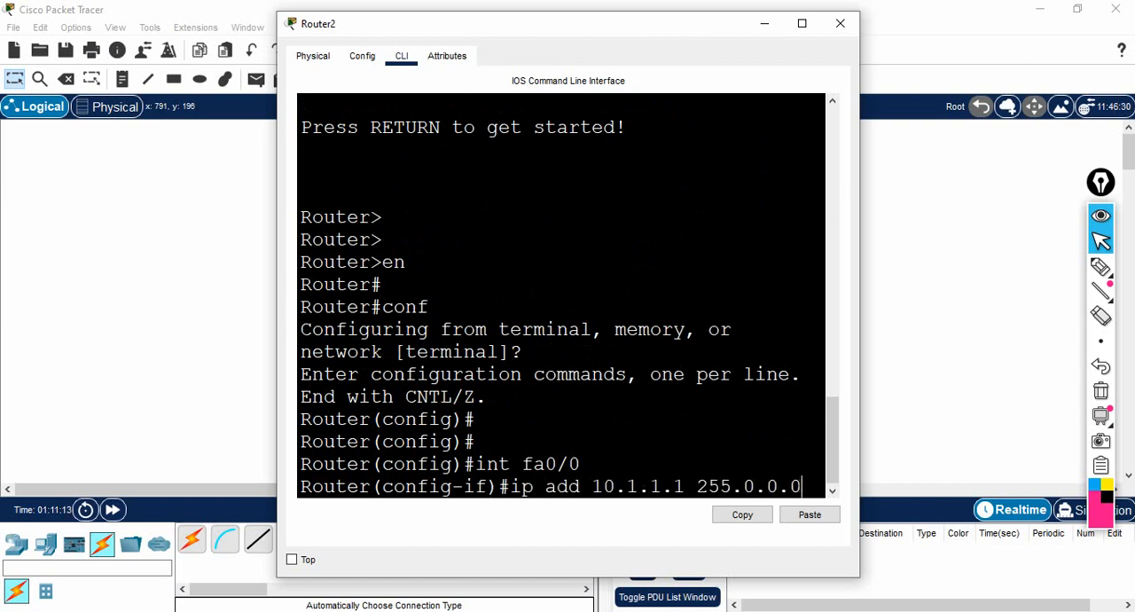
{"action": "key", "text": "Return"}
- Enable the router's fa0/0 interface with the no shut command
{"action": "type", "text": "no shut"}
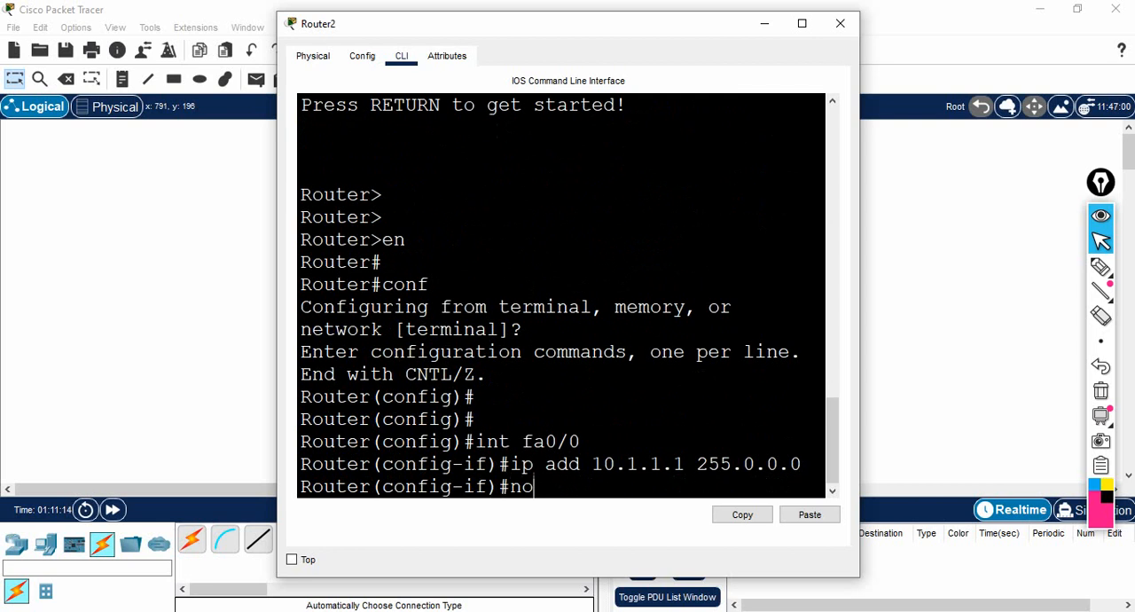
{"action": "key", "text": "Return"}
- Exit interface configuration on the router and minimize its window
{"action": "key", "text": "Return"}
{"action": "key", "text": "Return"}
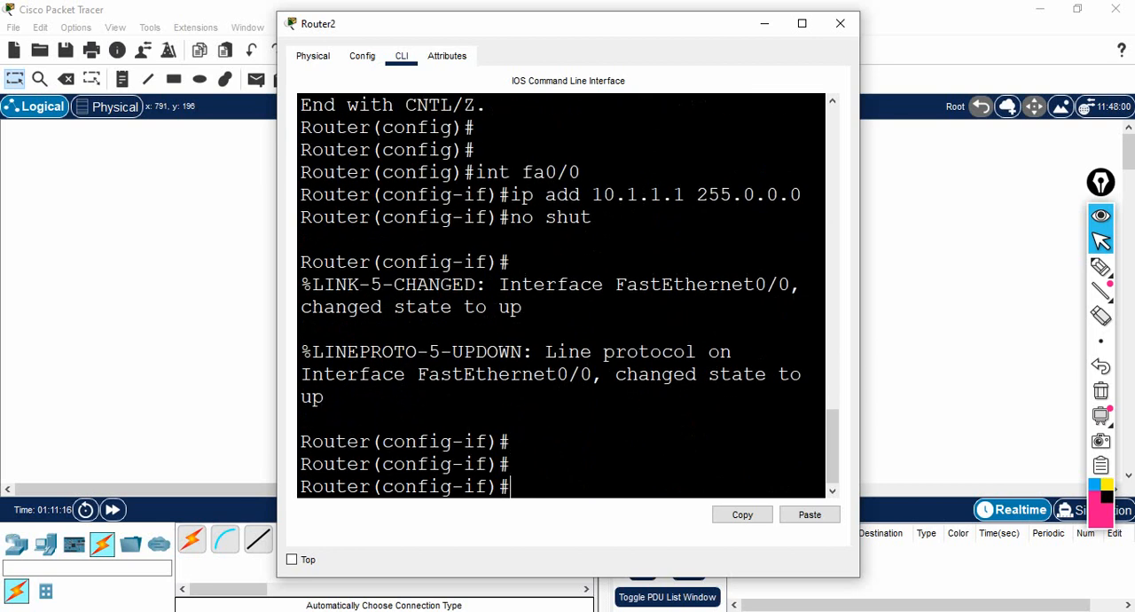
{"action": "type", "text": "exit"}
{"action": "key", "text": "Return"}
{"action": "key", "text": "Return"}
{"action": "key", "text": "Return"}
{"action": "key", "text": "Return"}
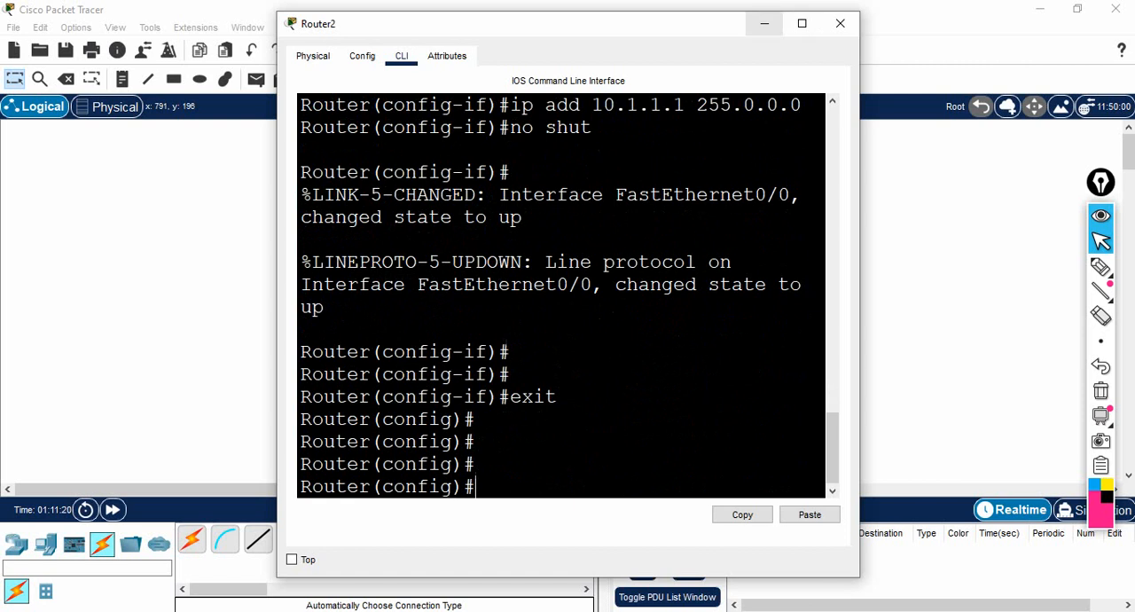
{"action": "left_click", "coordinate": [765, 24]}
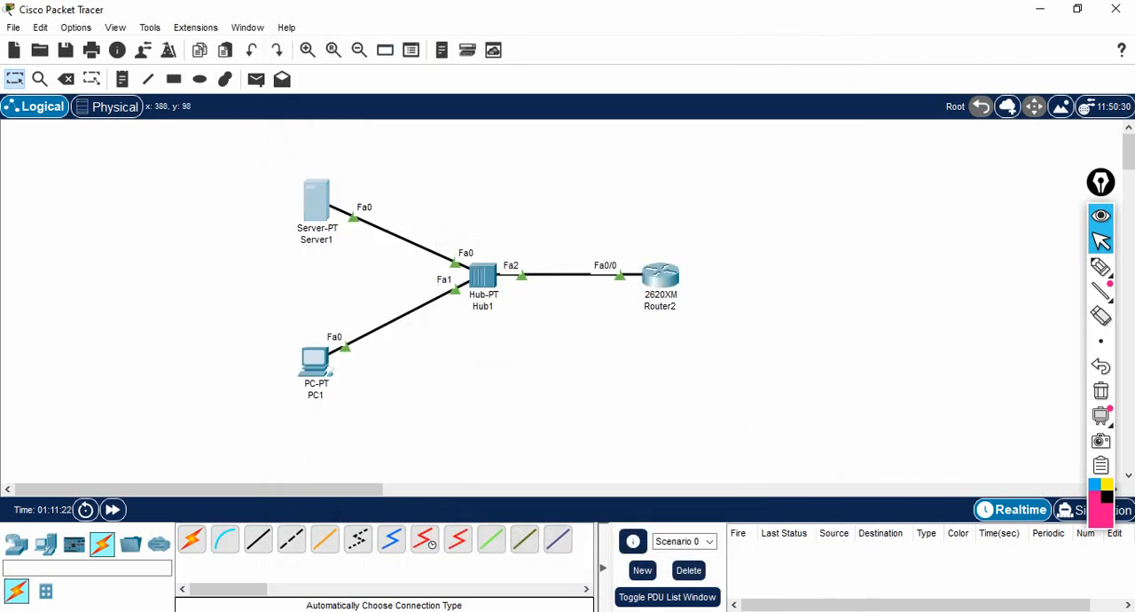
- Set the server's static IPv4 address to 10.1.1.2 with subnet mask 255.0.0.0 and minimize its window
{"action": "left_click", "coordinate": [317, 200]}
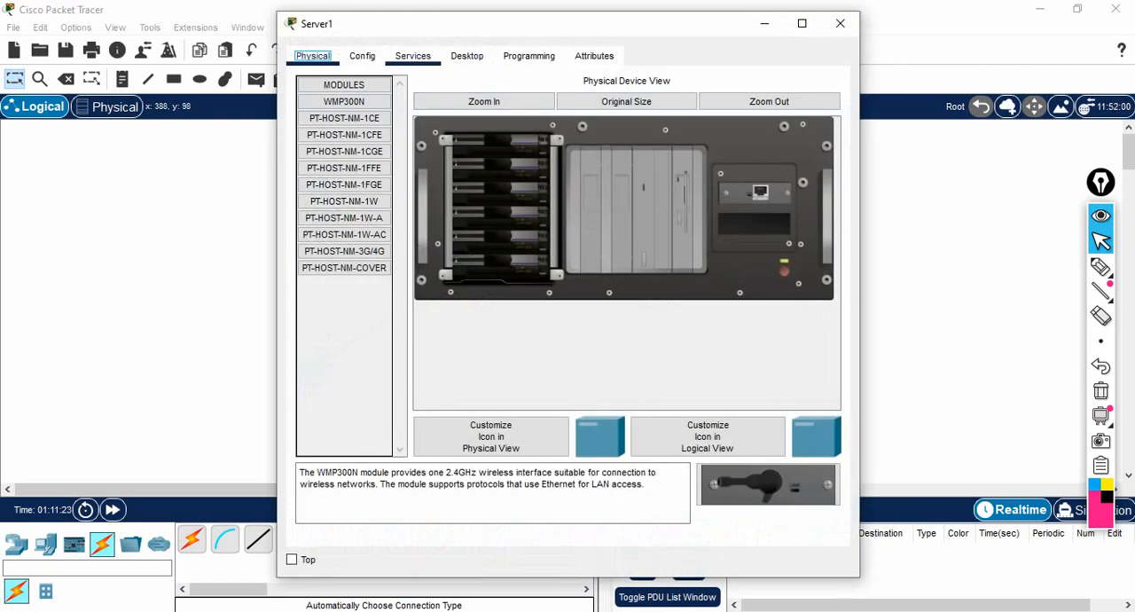
{"action": "left_click", "coordinate": [466, 56]}
{"action": "left_click", "coordinate": [348, 122]}
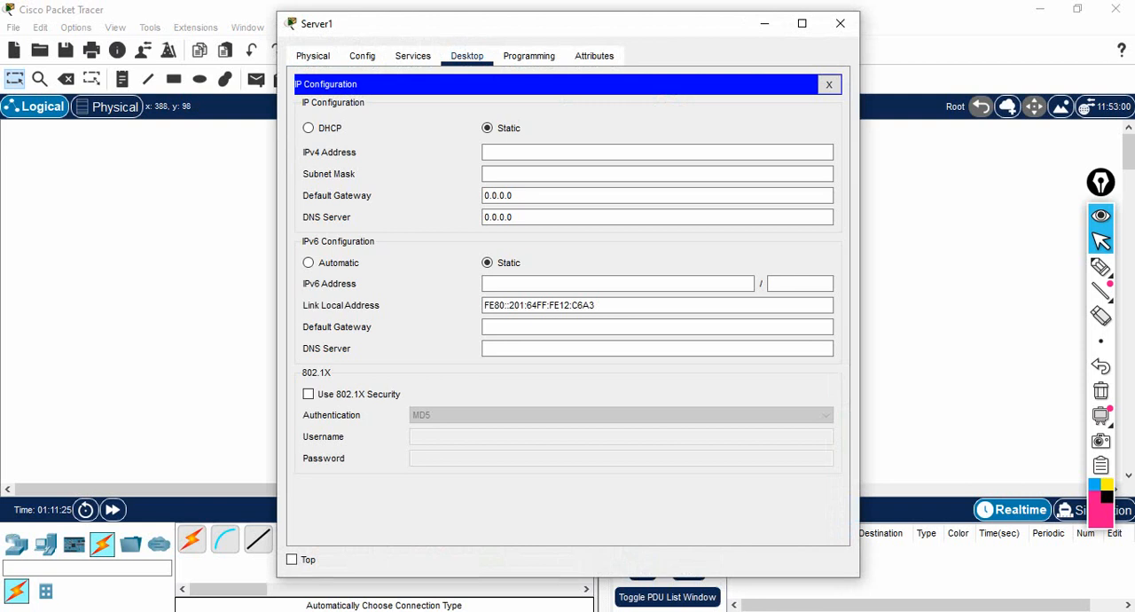
{"action": "left_click", "coordinate": [658, 152]}
{"action": "type", "text": "10.1.1.2"}
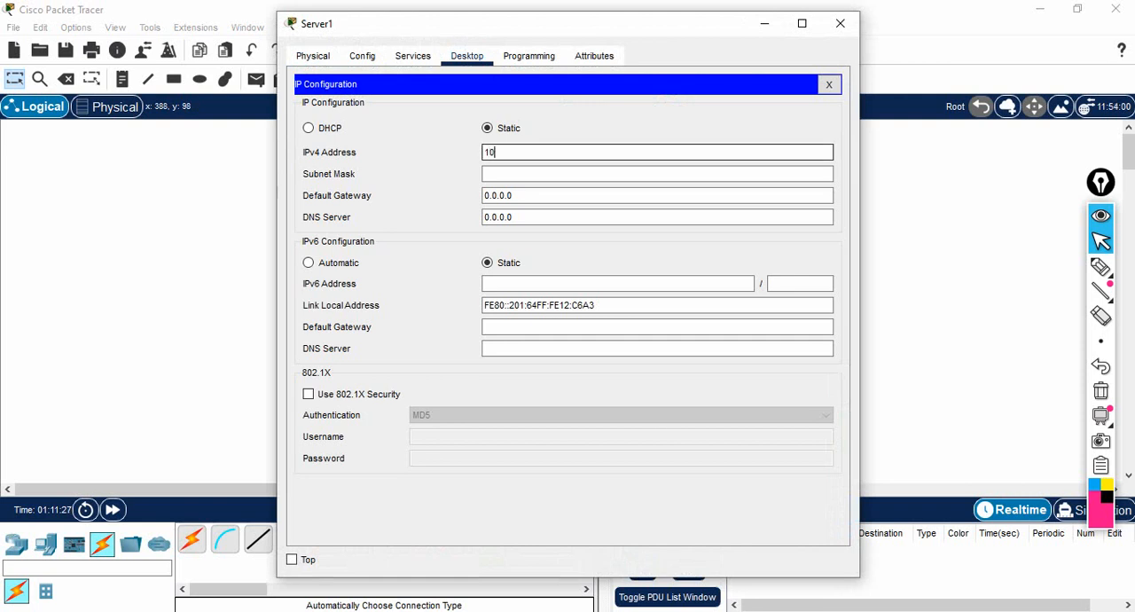
{"action": "key", "text": "Return"}
{"action": "key", "text": "Tab"}
{"action": "key", "text": "Tab"}
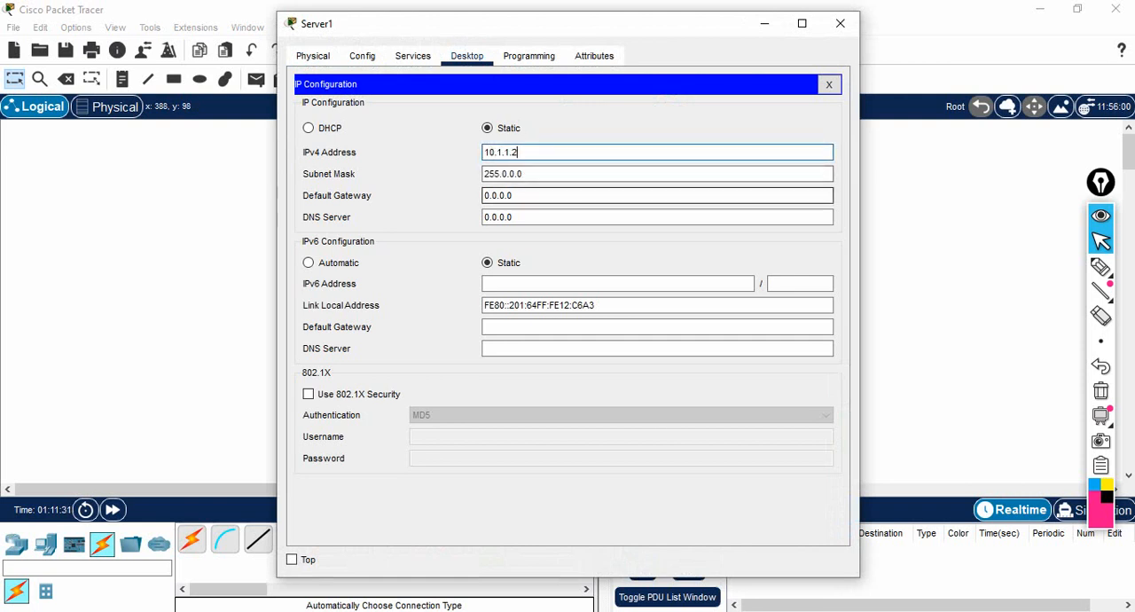
{"action": "left_click", "coordinate": [764, 24]}
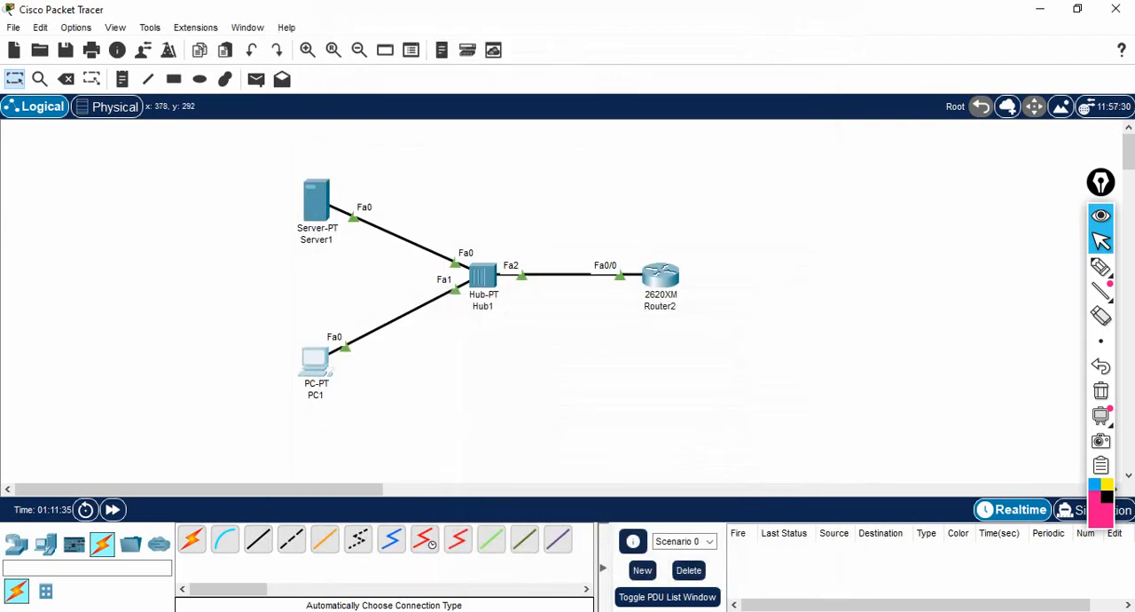
- Set the PC's static IPv4 address to 10.1.1.3 with subnet mask 255.0.0.0 and close its window
{"action": "left_click", "coordinate": [317, 362]}
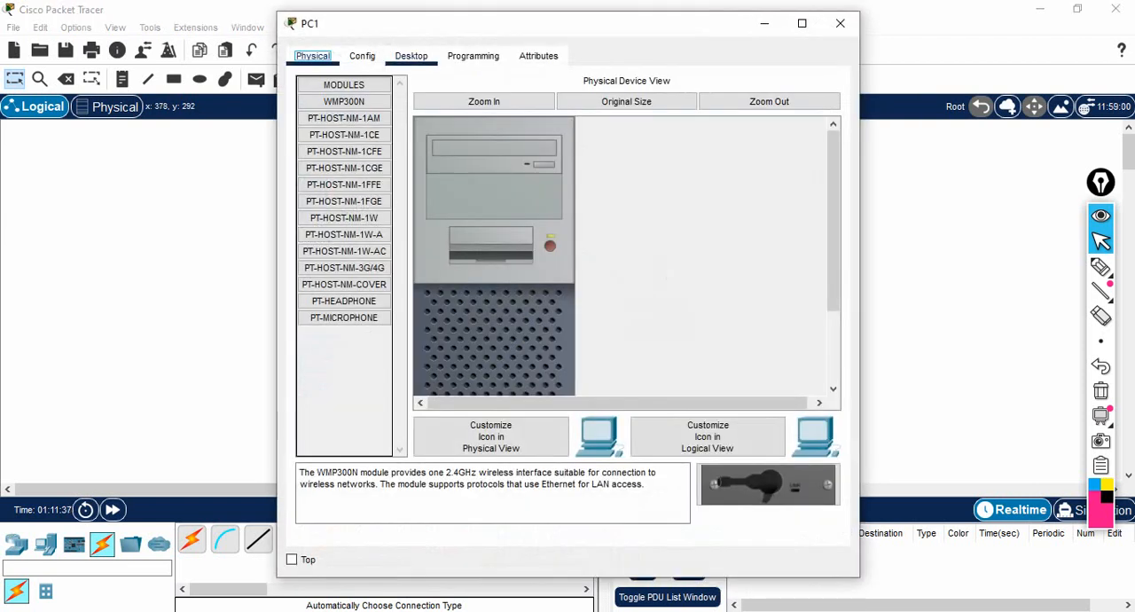
{"action": "left_click", "coordinate": [412, 57]}
{"action": "left_click", "coordinate": [348, 122]}
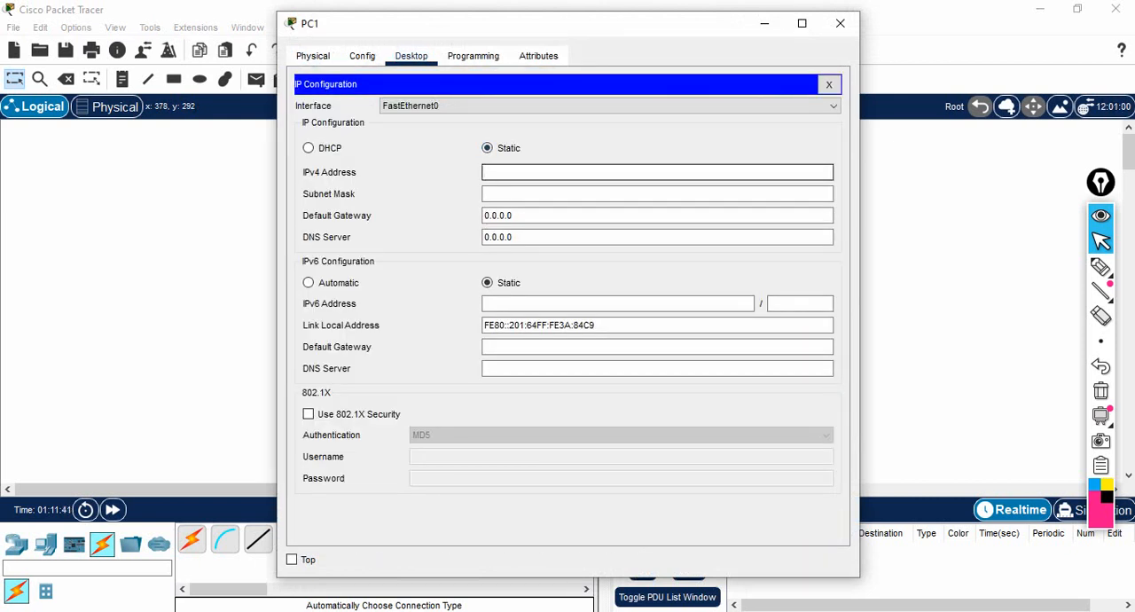
{"action": "type", "text": "10.1.1.3"}
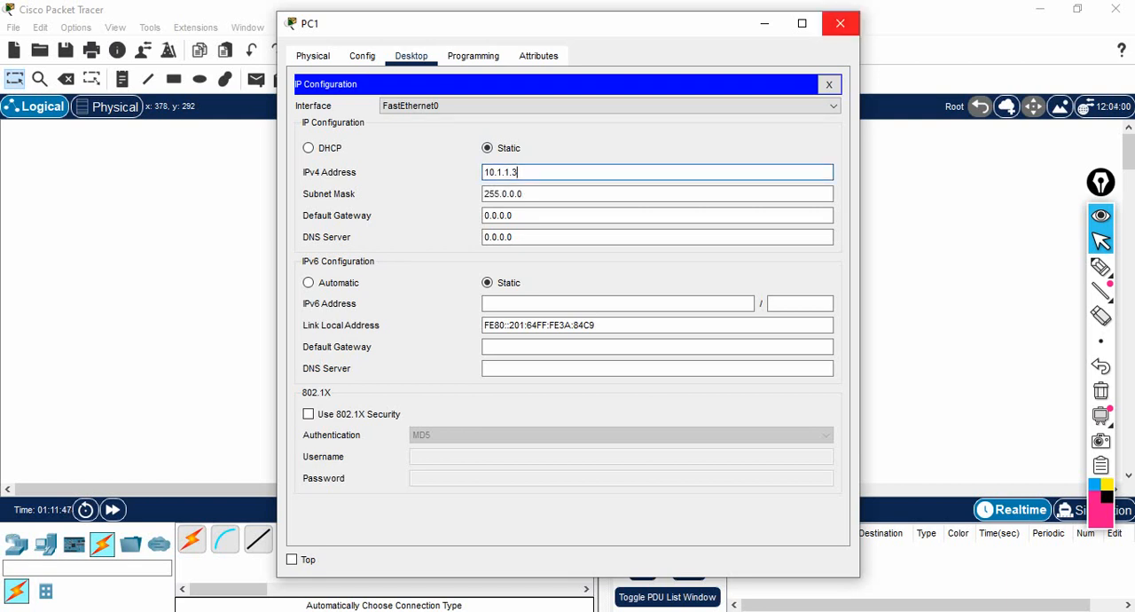
{"action": "left_click", "coordinate": [840, 23]}
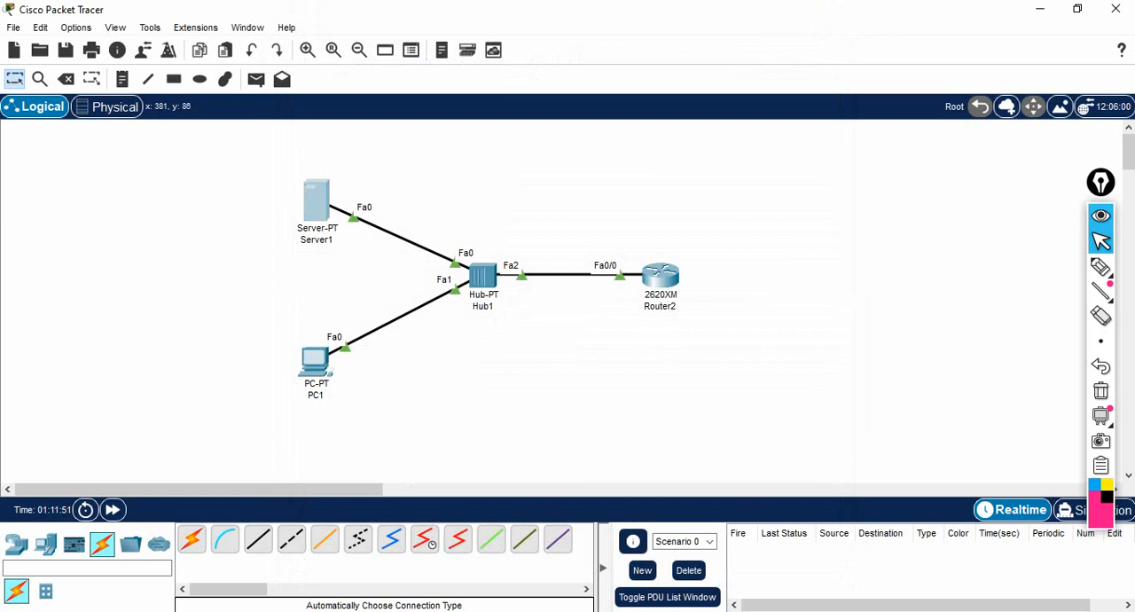
- Examine the services available on Server1, then minimize its window
{"action": "left_click", "coordinate": [316, 201]}
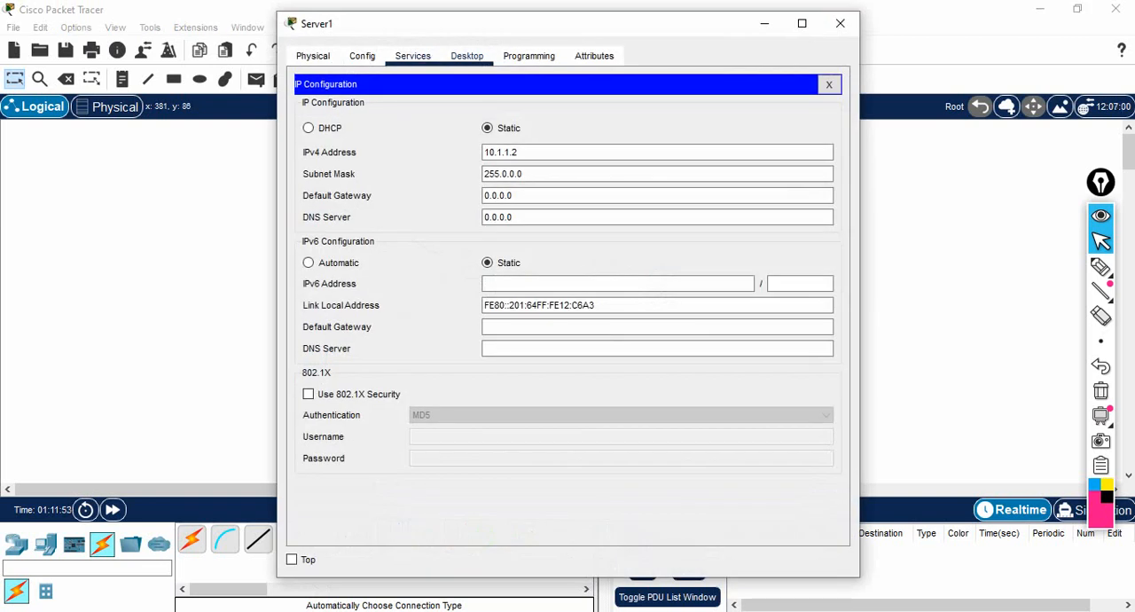
{"action": "left_click", "coordinate": [413, 56]}
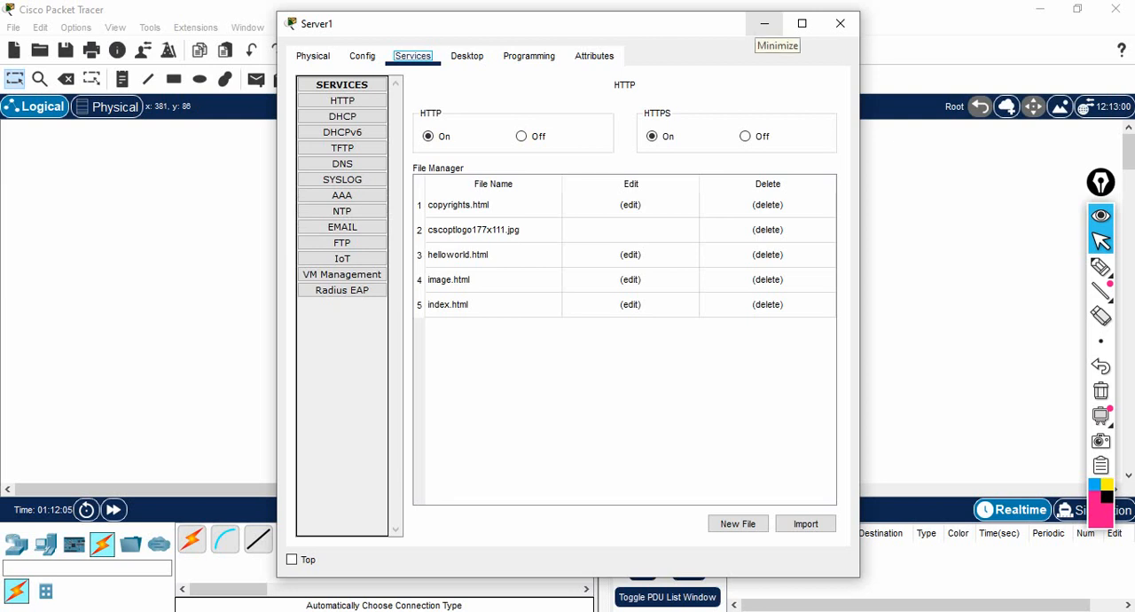
{"action": "left_click", "coordinate": [764, 24]}
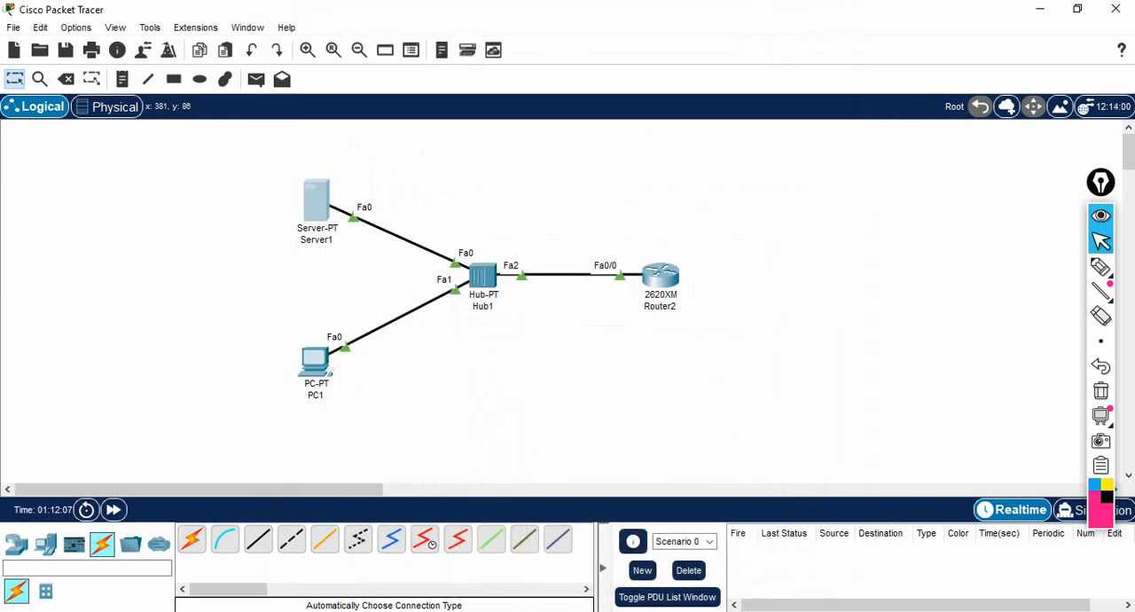
- Reopen Router2's command line, maximize its window and exit global configuration mode
{"action": "left_click", "coordinate": [661, 276]}
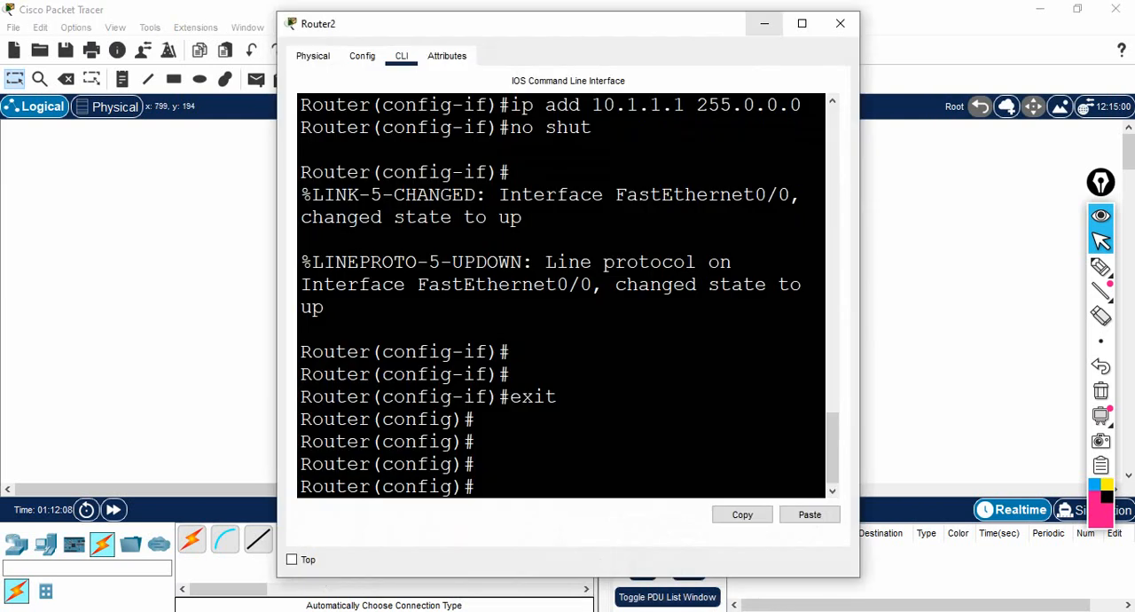
{"action": "left_click", "coordinate": [803, 24]}
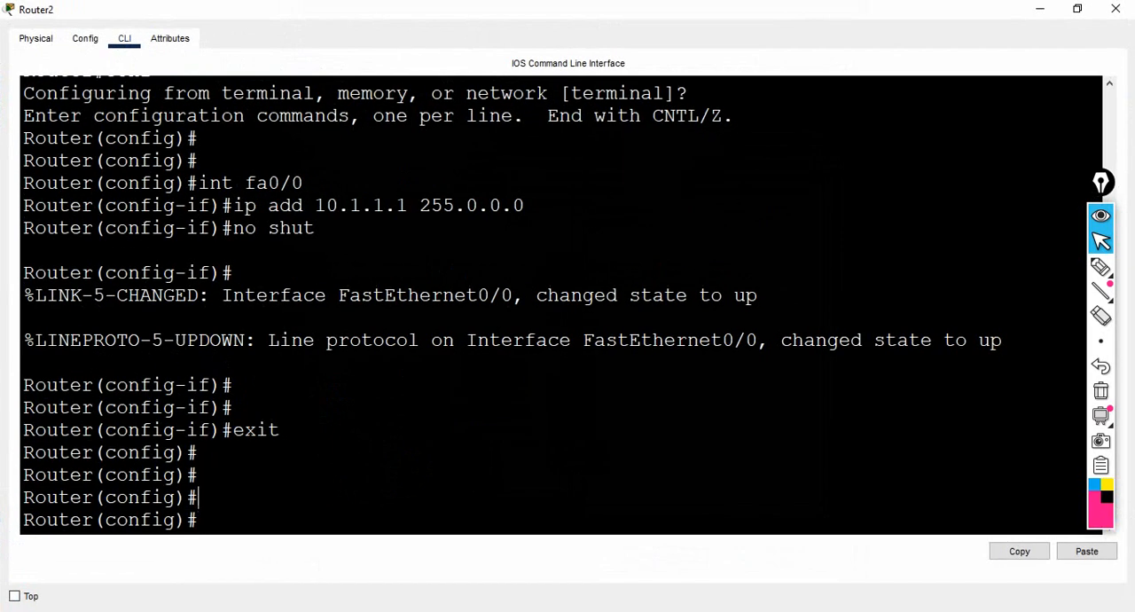
{"action": "type", "text": "exit"}
{"action": "key", "text": "Return"}
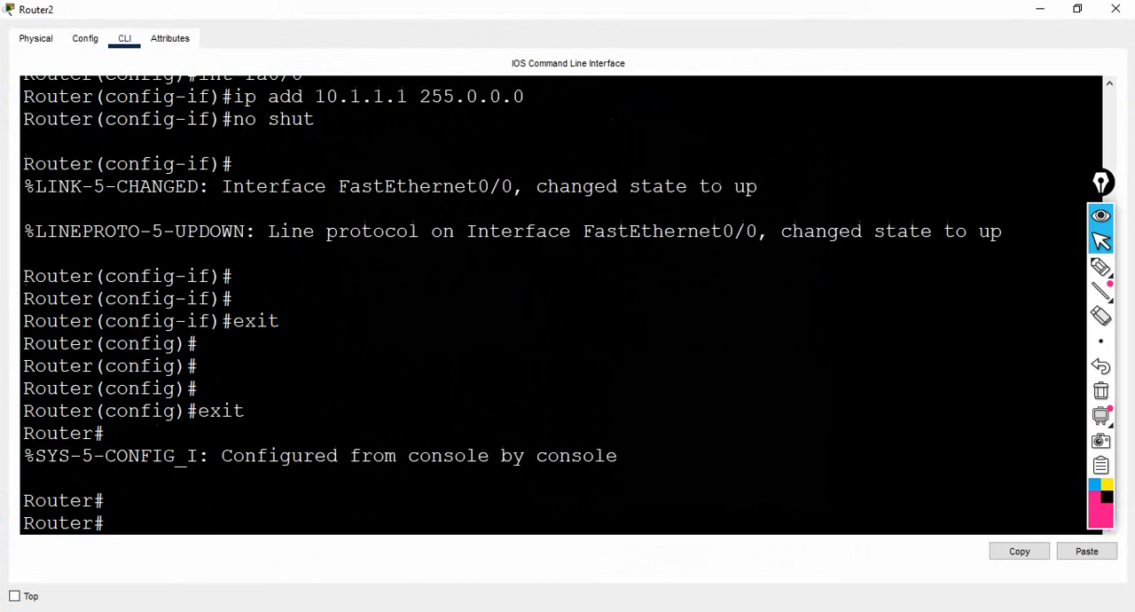
- Ping the server at 10.1.1.2 twice from the router to test connectivity
{"action": "type", "text": "ping 10.1.1.2"}
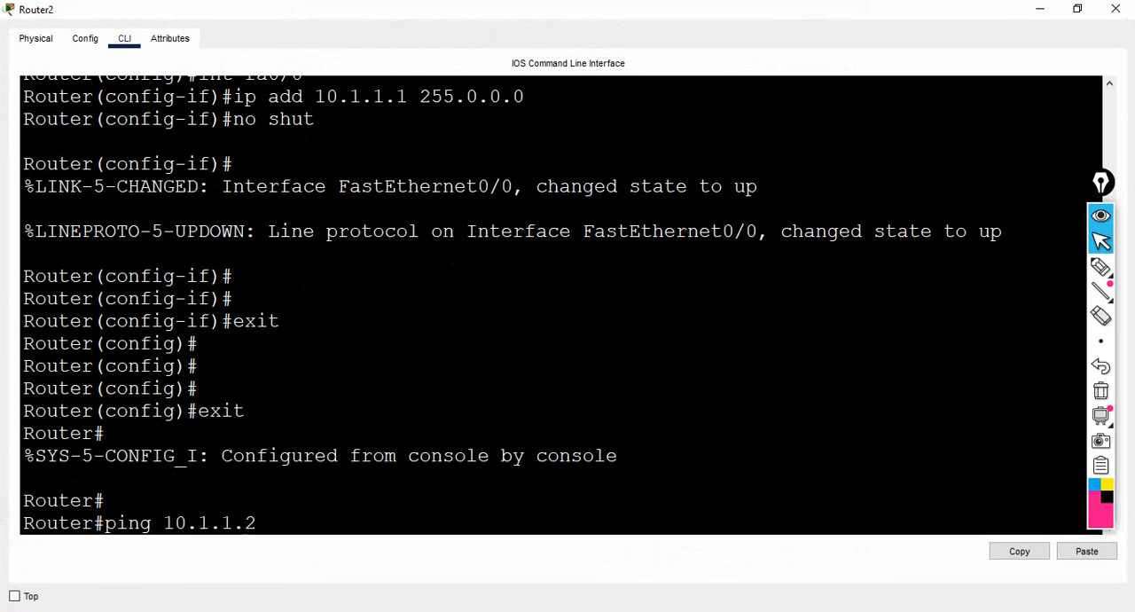
{"action": "key", "text": "Return"}
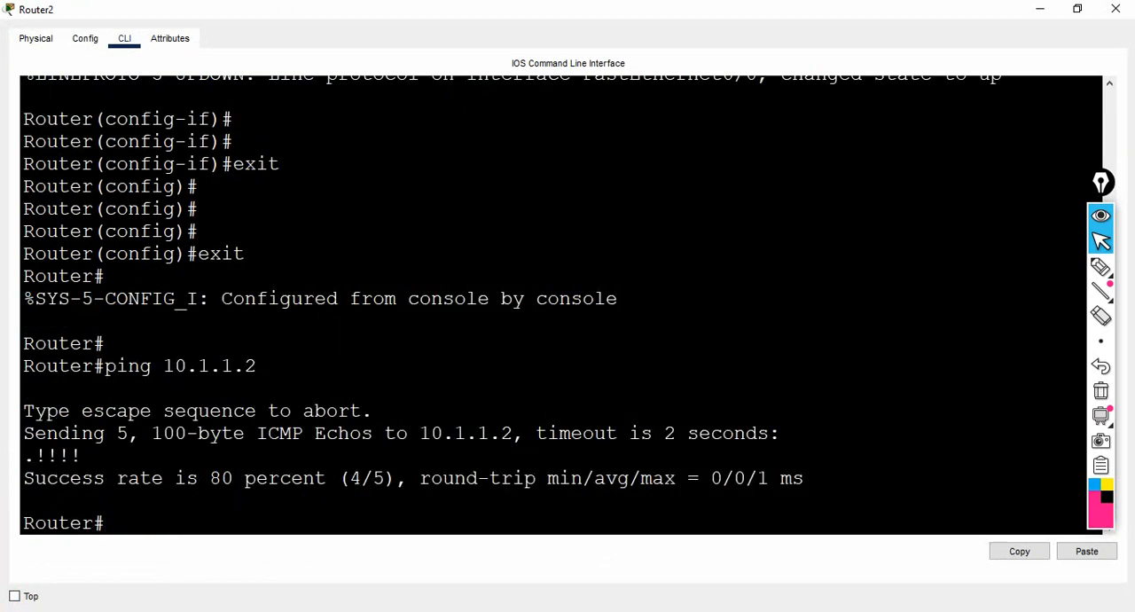
{"action": "key", "text": "Up"}
{"action": "key", "text": "Return"}
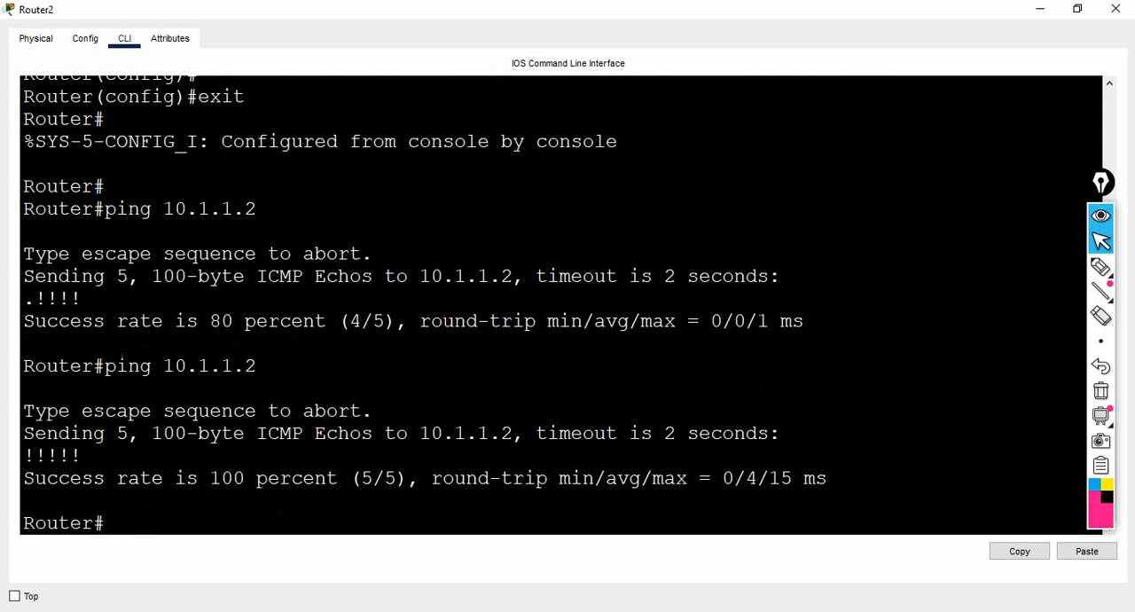
- List the router's show command options, run show flash: and examine the c2600-i-mz.122-28.bin entry
{"action": "type", "text": "show ?"}
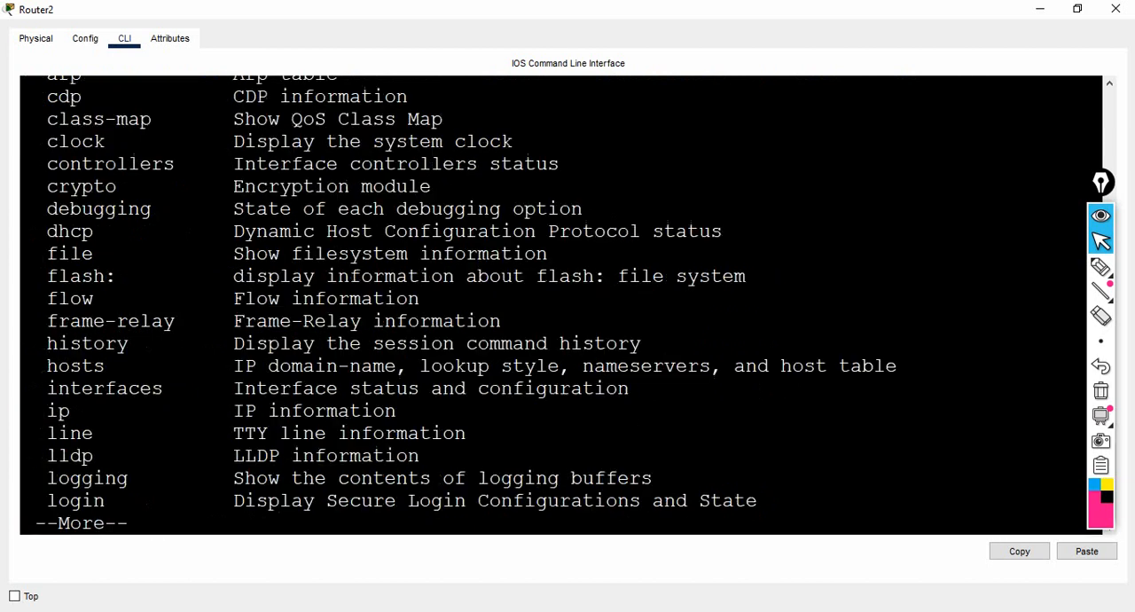
{"action": "left_click_drag", "start_coordinate": [35, 276], "coordinate": [128, 275]}
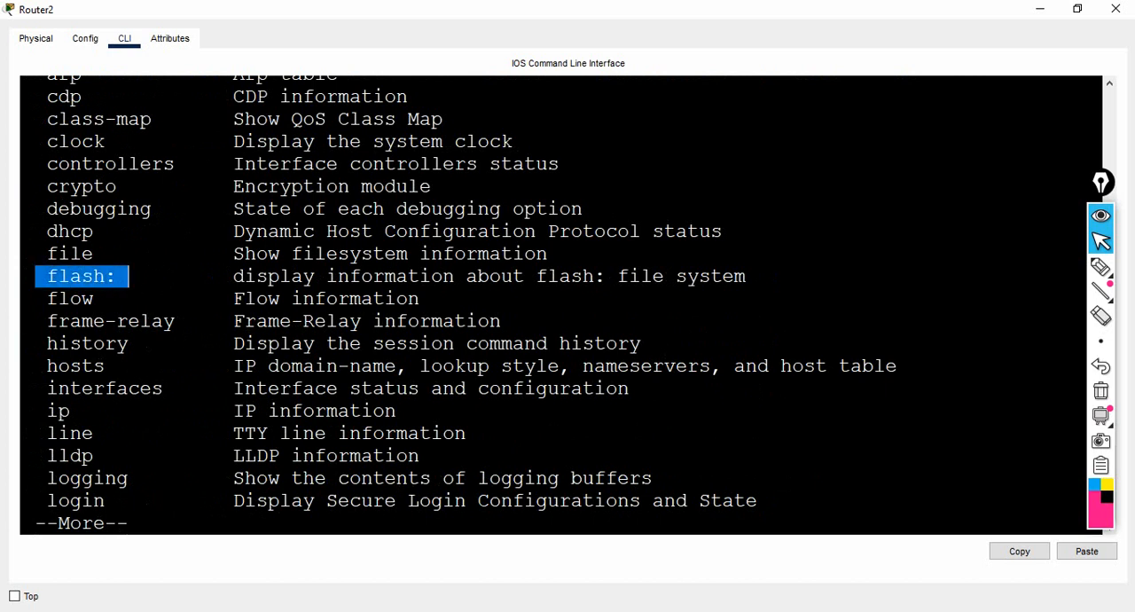
{"action": "type", "text": "qfla"}
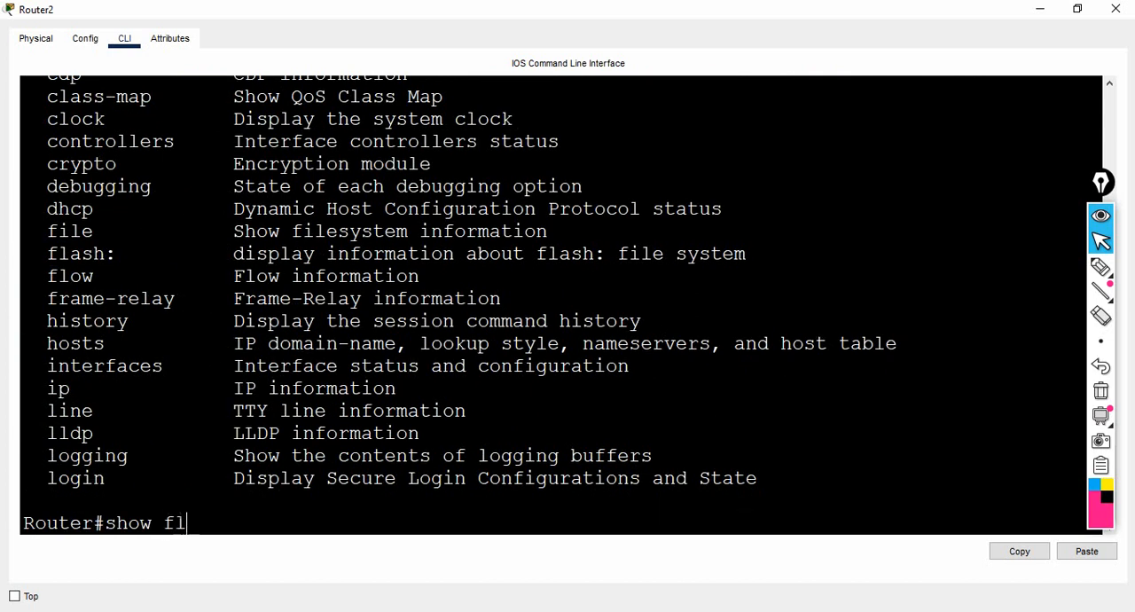
{"action": "key", "text": "Tab"}
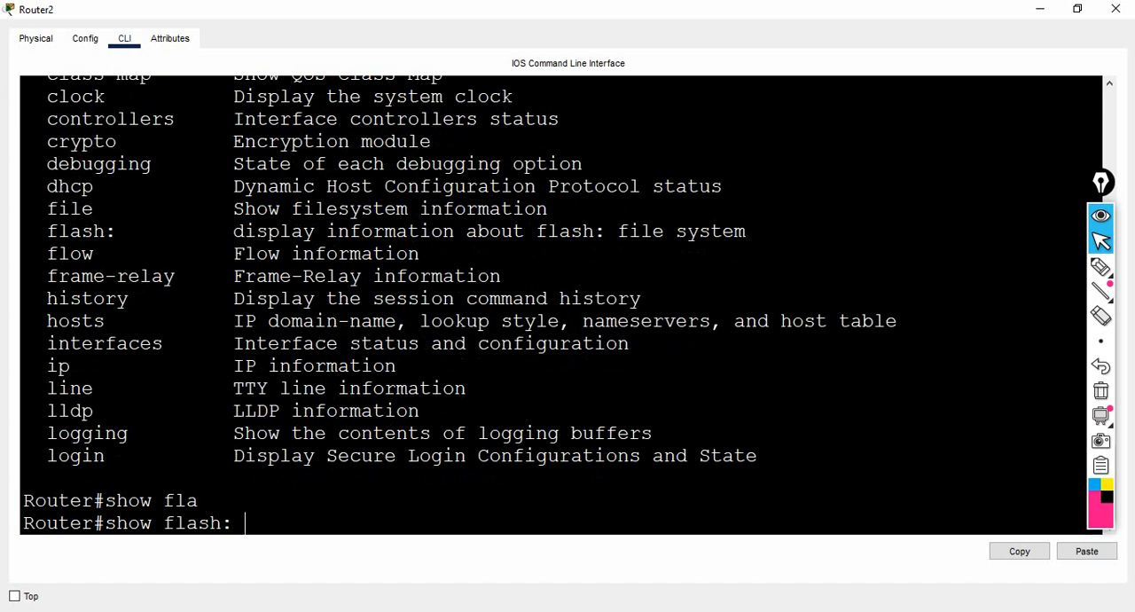
{"action": "key", "text": "Return"}
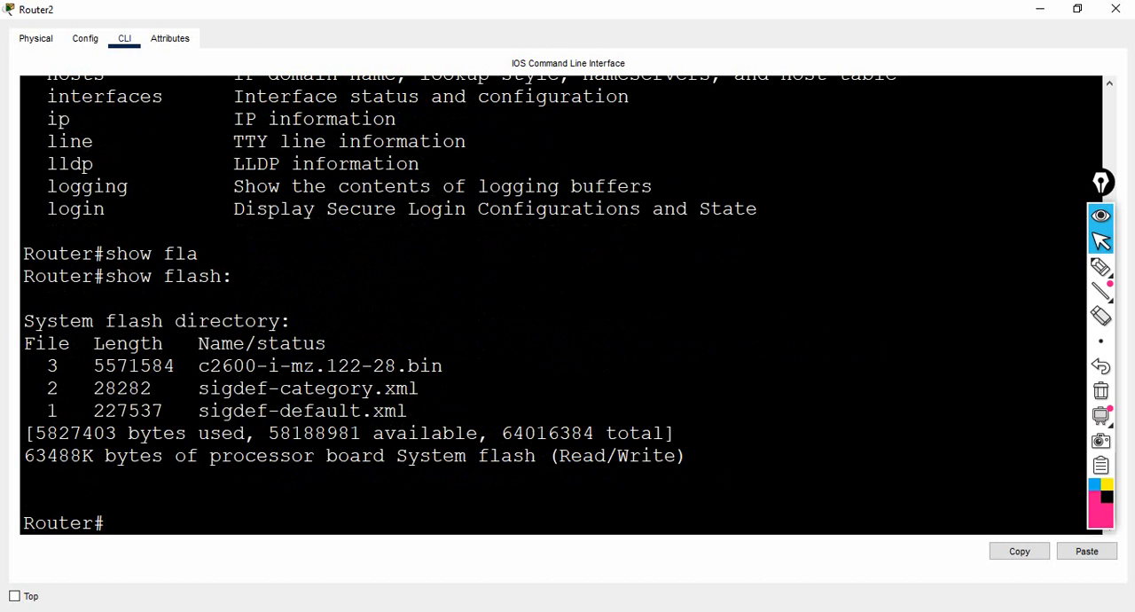
{"action": "left_click_drag", "start_coordinate": [197, 366], "coordinate": [444, 366]}
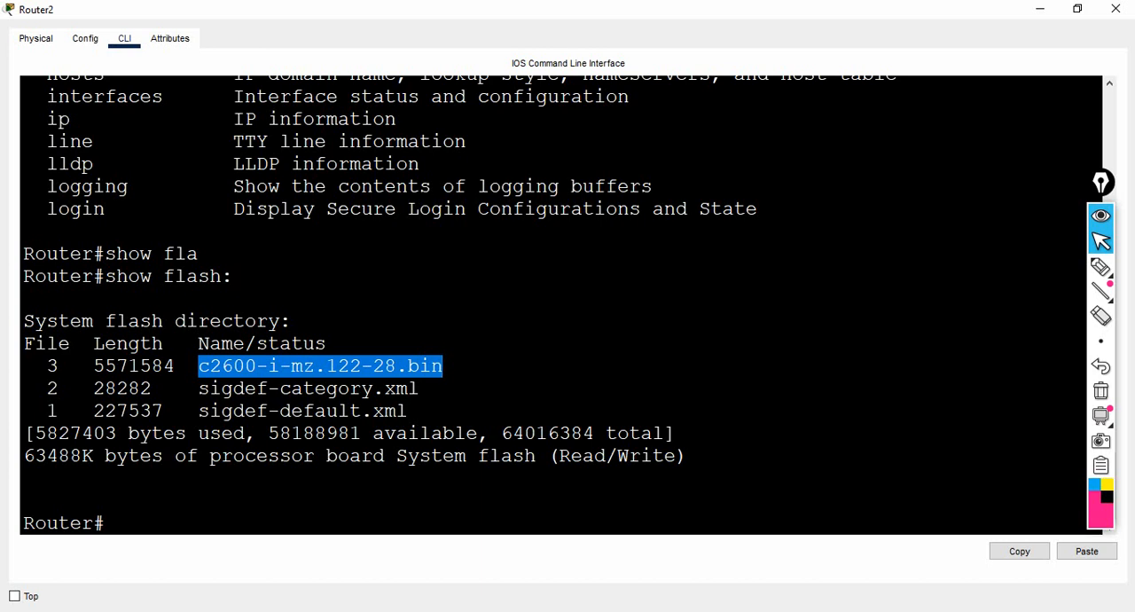
{"action": "left_click", "coordinate": [106, 524]}
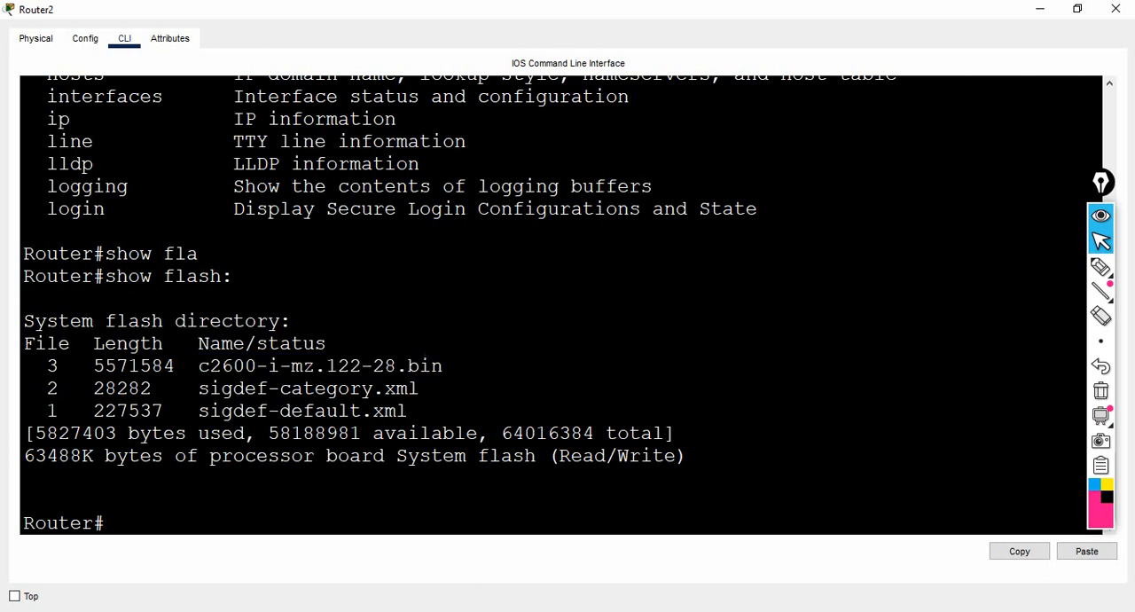
- Begin a copy command with flash: as the source, listing the possible sources and destinations with the ? help
{"action": "type", "text": "copy ?"}
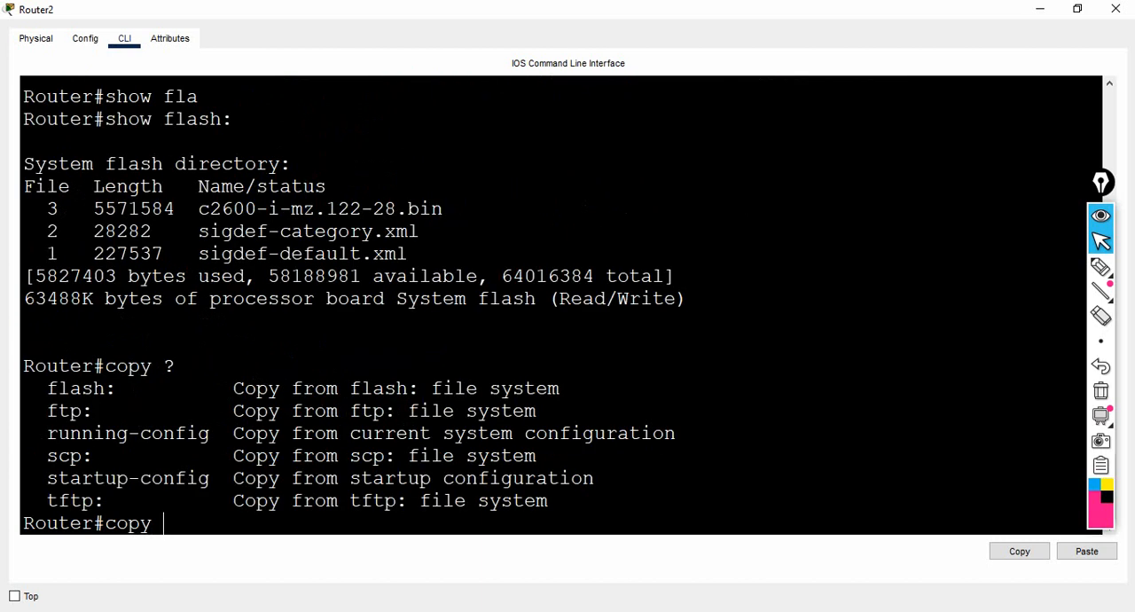
{"action": "left_click_drag", "start_coordinate": [47, 388], "coordinate": [118, 389]}
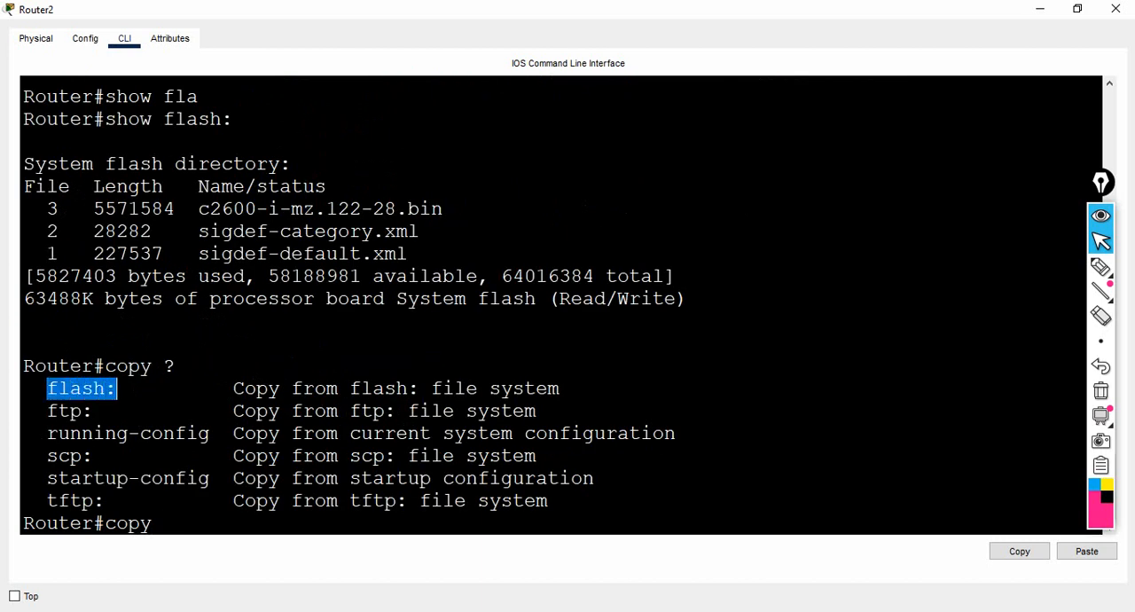
{"action": "type", "text": "fla"}
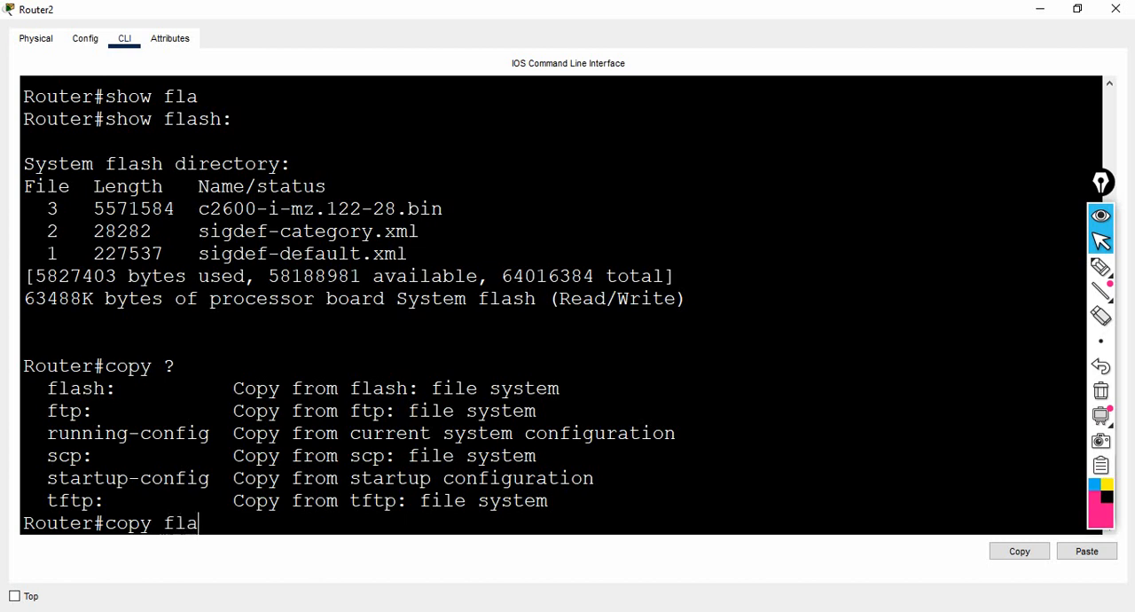
{"action": "key", "text": "Tab"}
{"action": "type", "text": "?"}
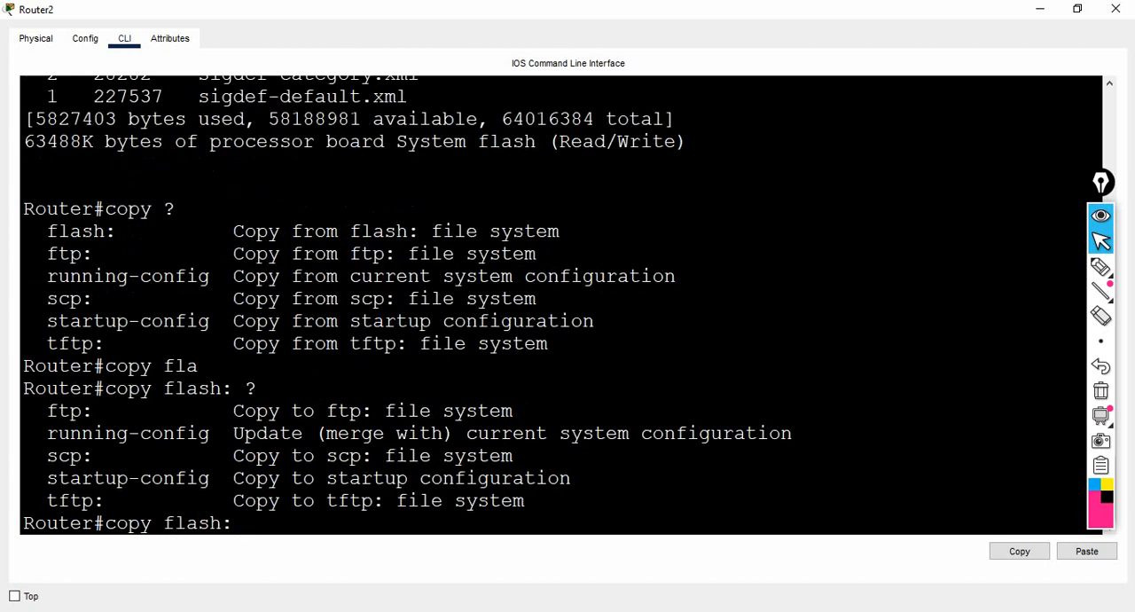
- Complete the copy command with tftp as the destination and run it
{"action": "left_click_drag", "start_coordinate": [36, 501], "coordinate": [104, 501]}
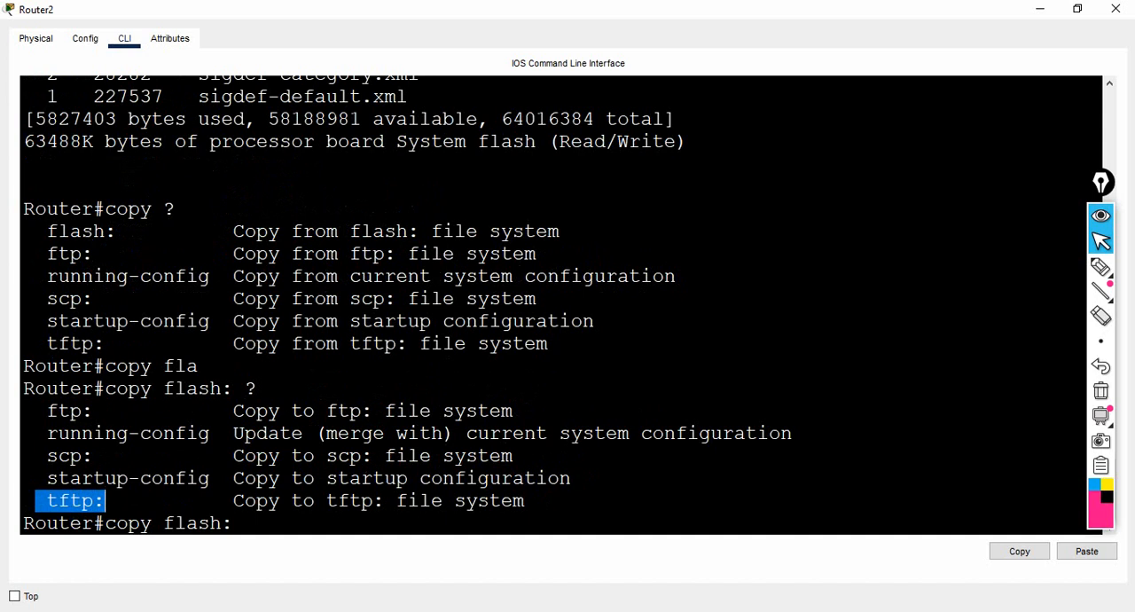
{"action": "left_click", "coordinate": [105, 501]}
{"action": "type", "text": "t"}
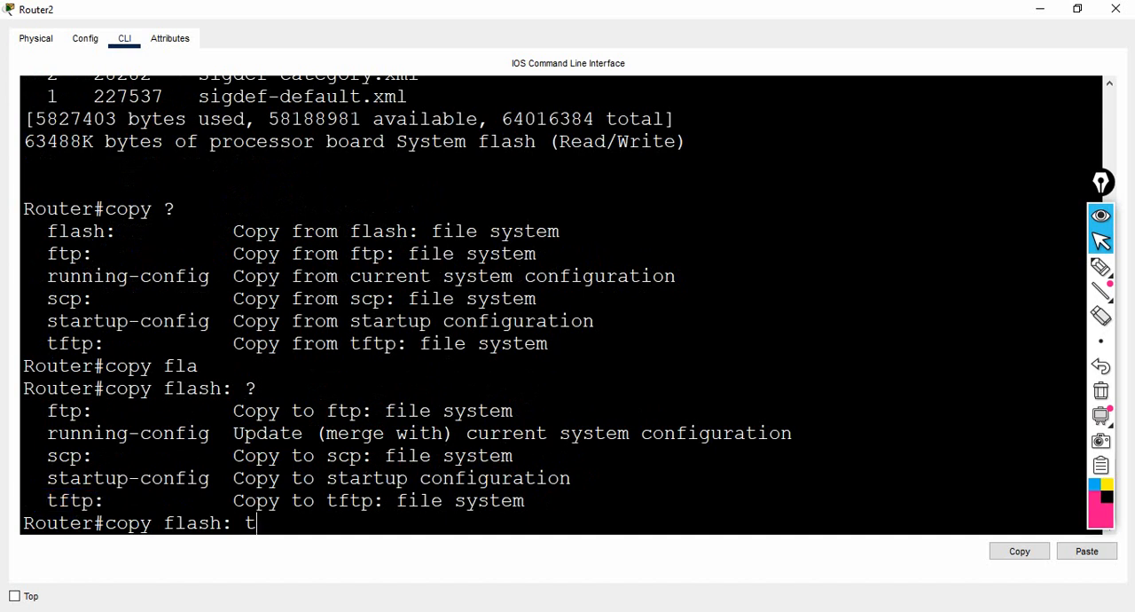
{"action": "type", "text": "ftp"}
{"action": "key", "text": "Return"}
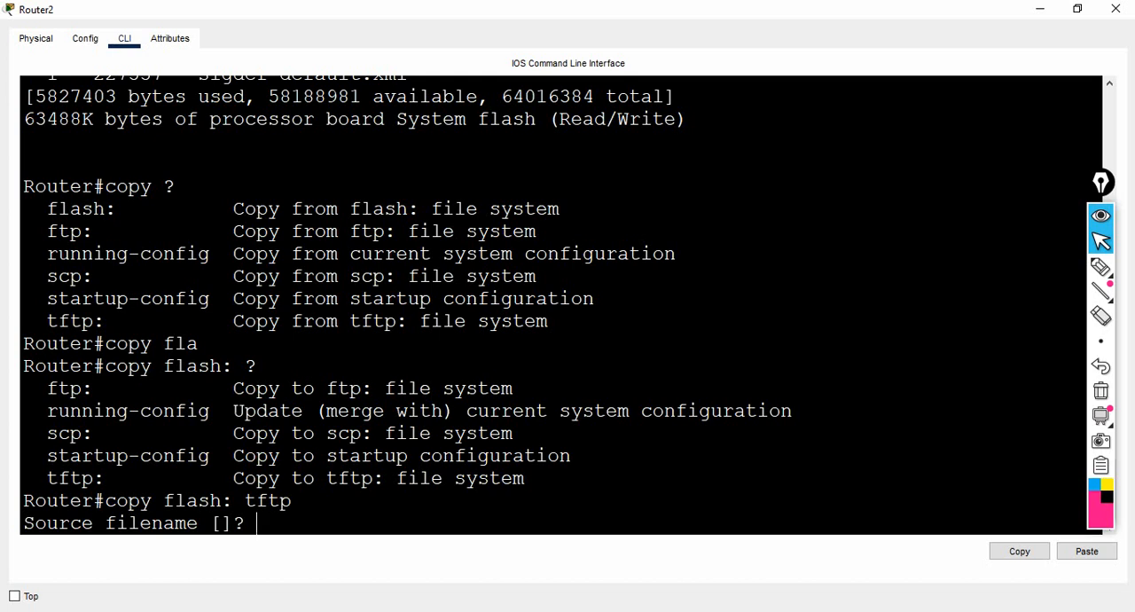
- Copy the file name c2600-i-mz.122-28.bin from the flash listing and submit it as the source filename
{"action": "left_click_drag", "start_coordinate": [1102, 182], "coordinate": [1078, 172]}
{"action": "left_click_drag", "start_coordinate": [1110, 494], "coordinate": [1110, 479]}
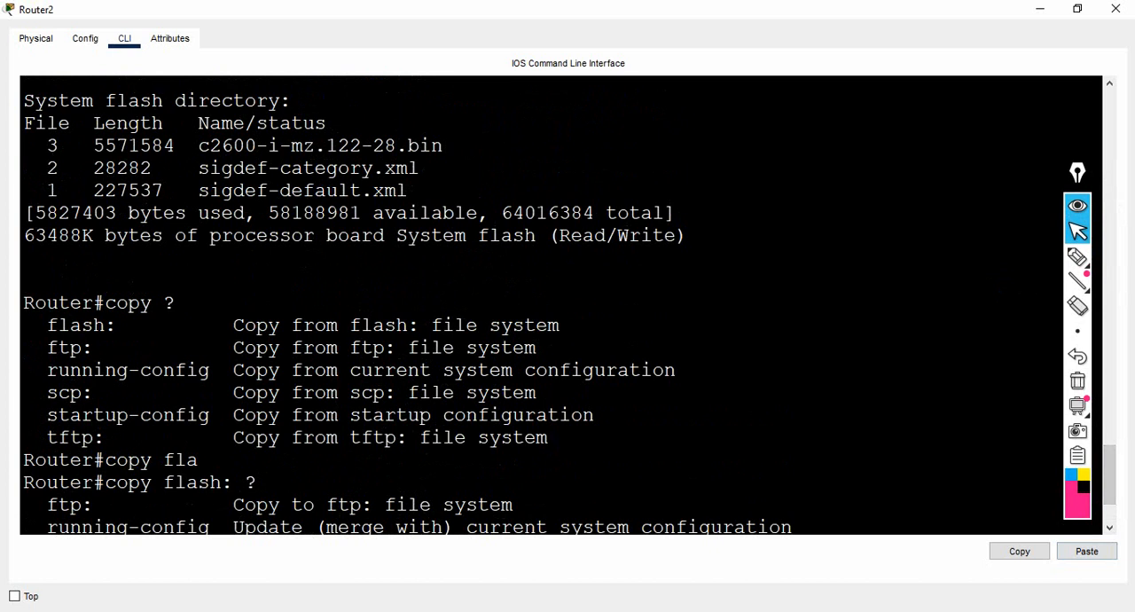
{"action": "left_click_drag", "start_coordinate": [199, 145], "coordinate": [443, 145]}
{"action": "key", "text": "ctrl+c"}
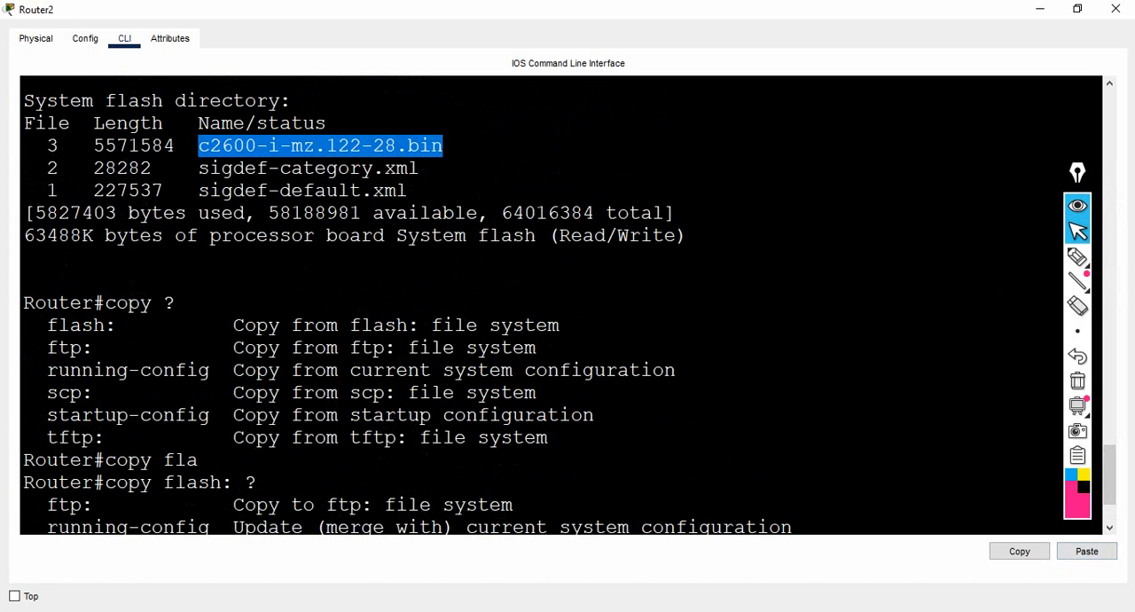
{"action": "right_click", "coordinate": [432, 145]}
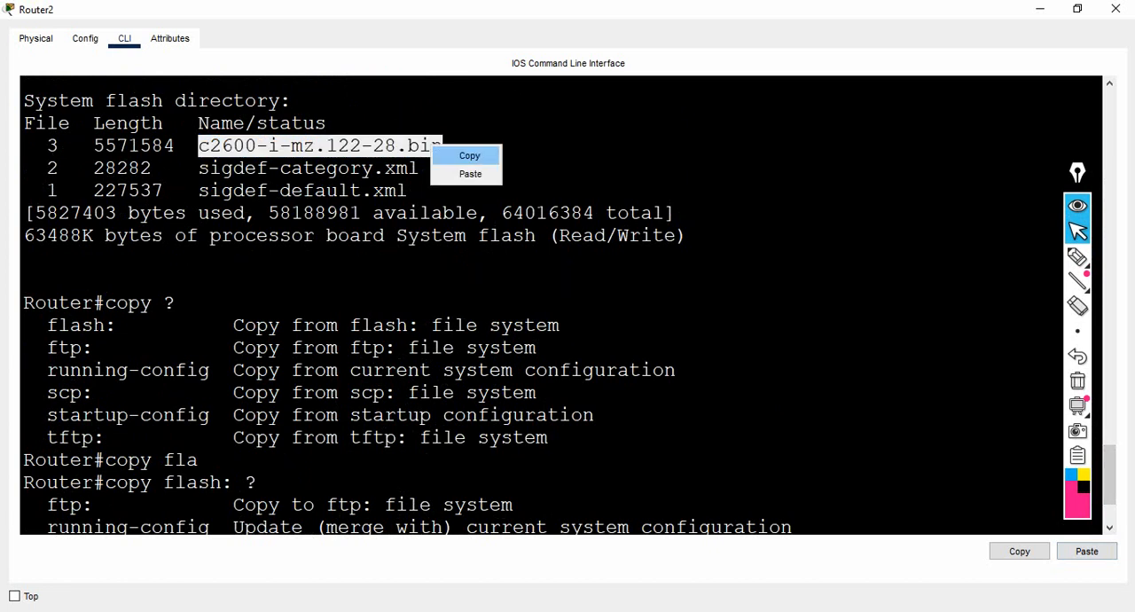
{"action": "left_click", "coordinate": [469, 156]}
{"action": "right_click", "coordinate": [444, 146]}
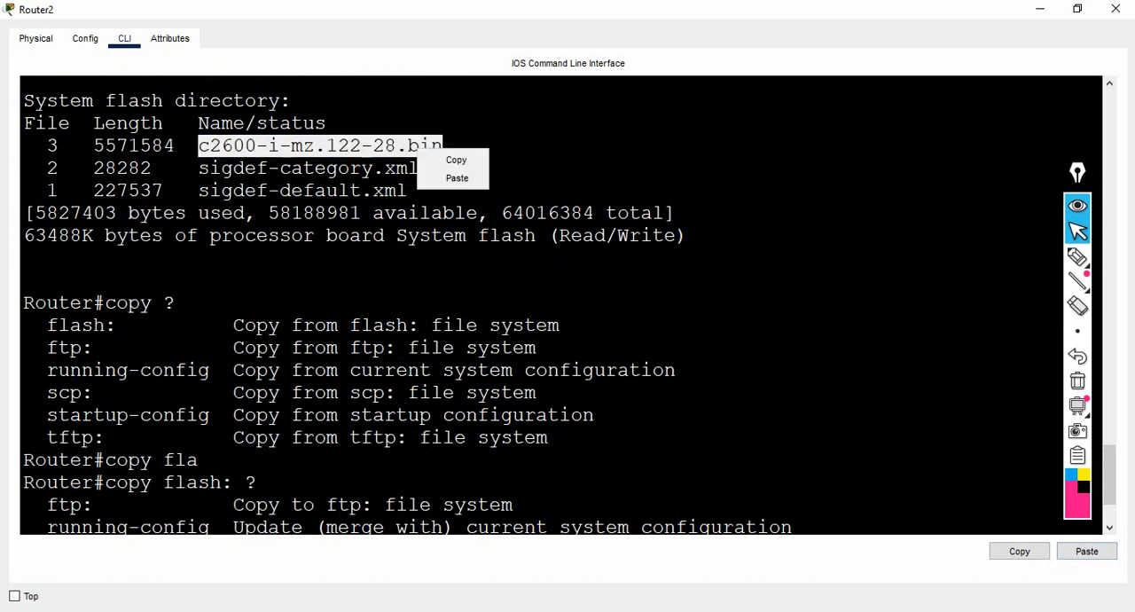
{"action": "left_click", "coordinate": [451, 178]}
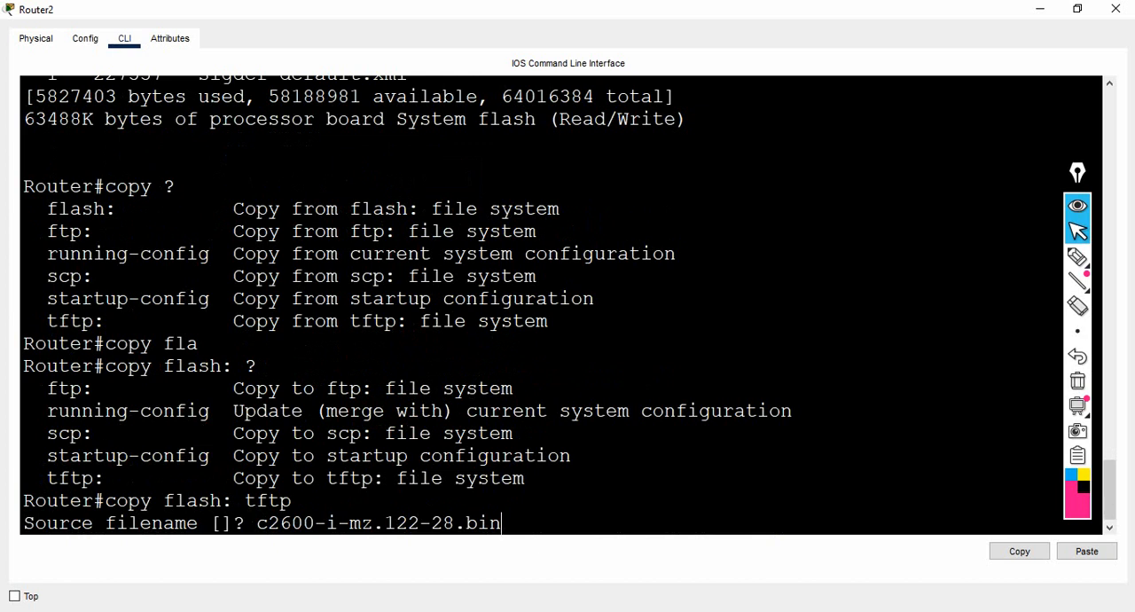
{"action": "key", "text": "Return"}
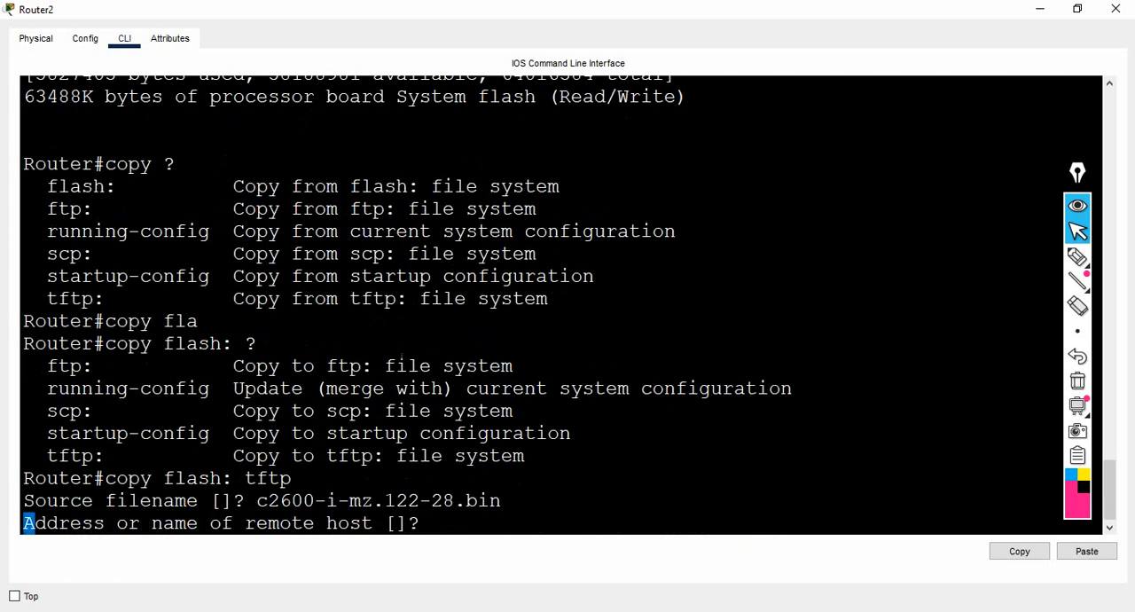
- Annotate the topology with an arrow at Router2 and an underlined "Rem" note at Server1, and erase the annotations
{"action": "left_click_drag", "start_coordinate": [24, 522], "coordinate": [431, 522]}
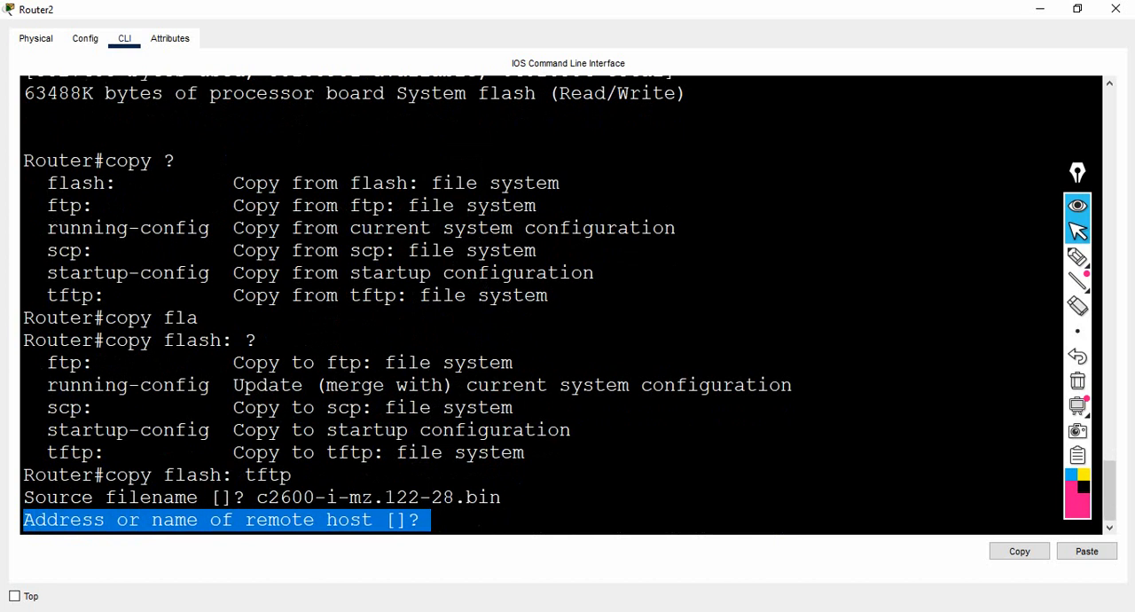
{"action": "left_click", "coordinate": [432, 521]}
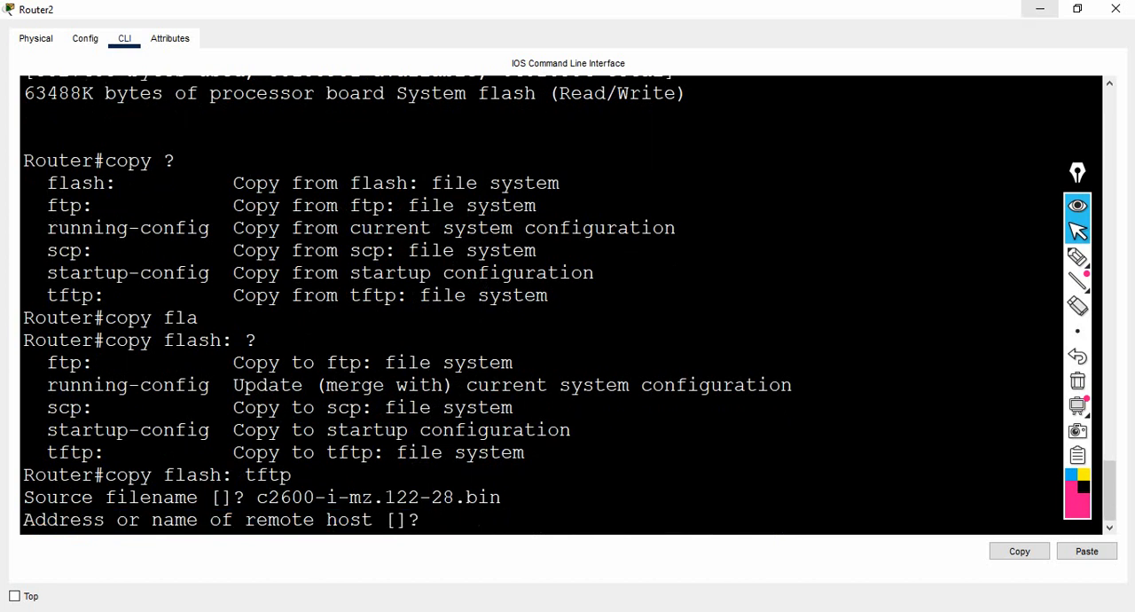
{"action": "left_click", "coordinate": [1040, 9]}
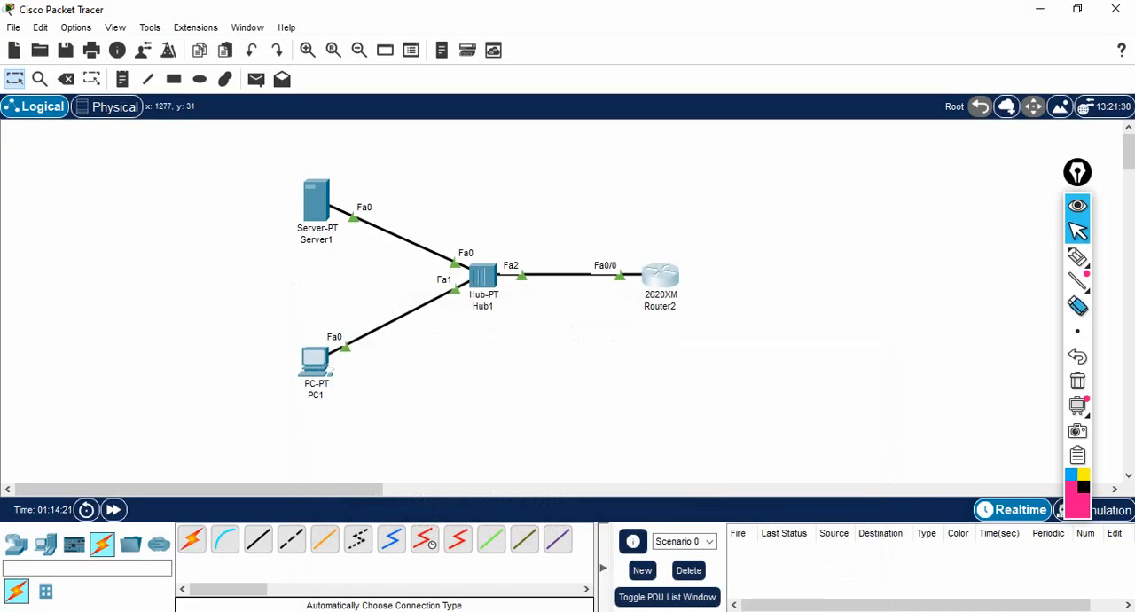
{"action": "left_click", "coordinate": [1078, 257]}
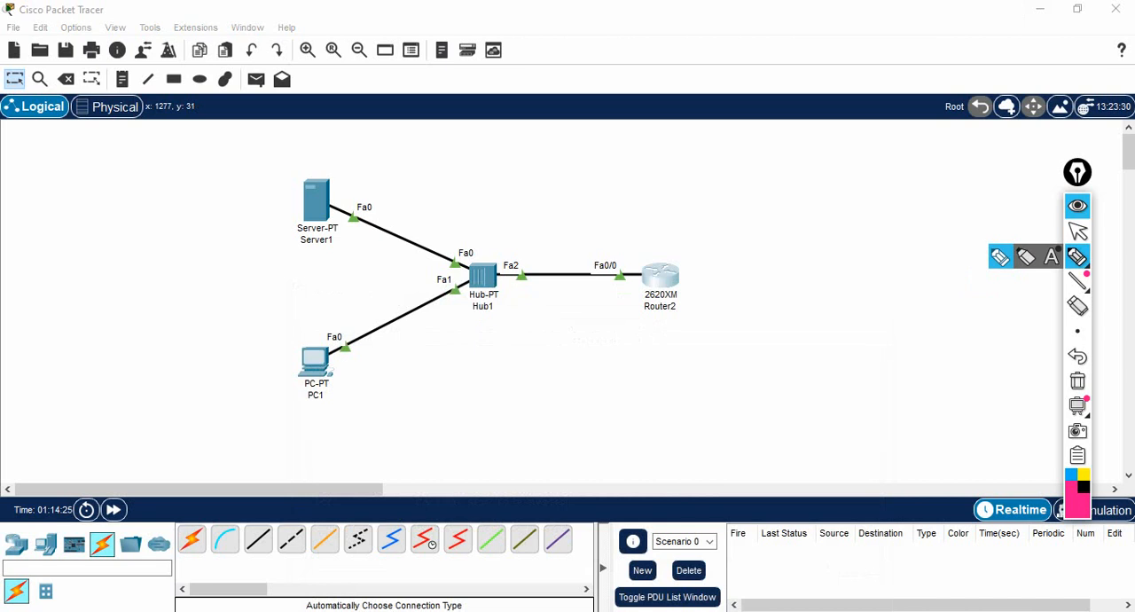
{"action": "left_click_drag", "start_coordinate": [648, 214], "coordinate": [648, 252]}
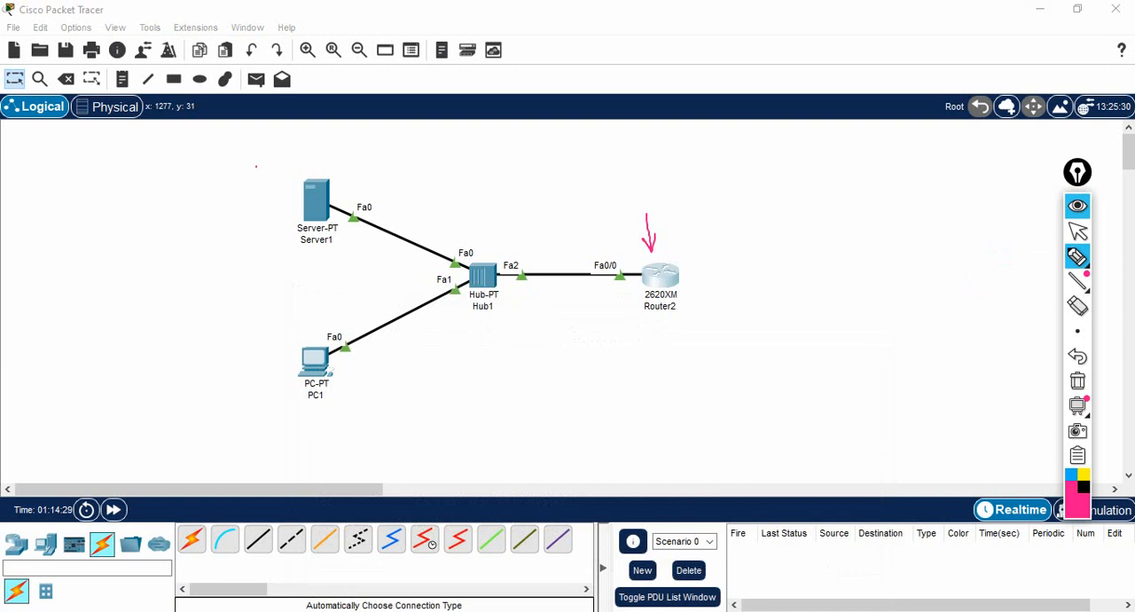
{"action": "mouse_move", "coordinate": [256, 166]}
{"action": "left_mouse_down"}
{"action": "mouse_move", "coordinate": [259, 183]}
{"action": "mouse_move", "coordinate": [305, 147]}
{"action": "left_mouse_up"}
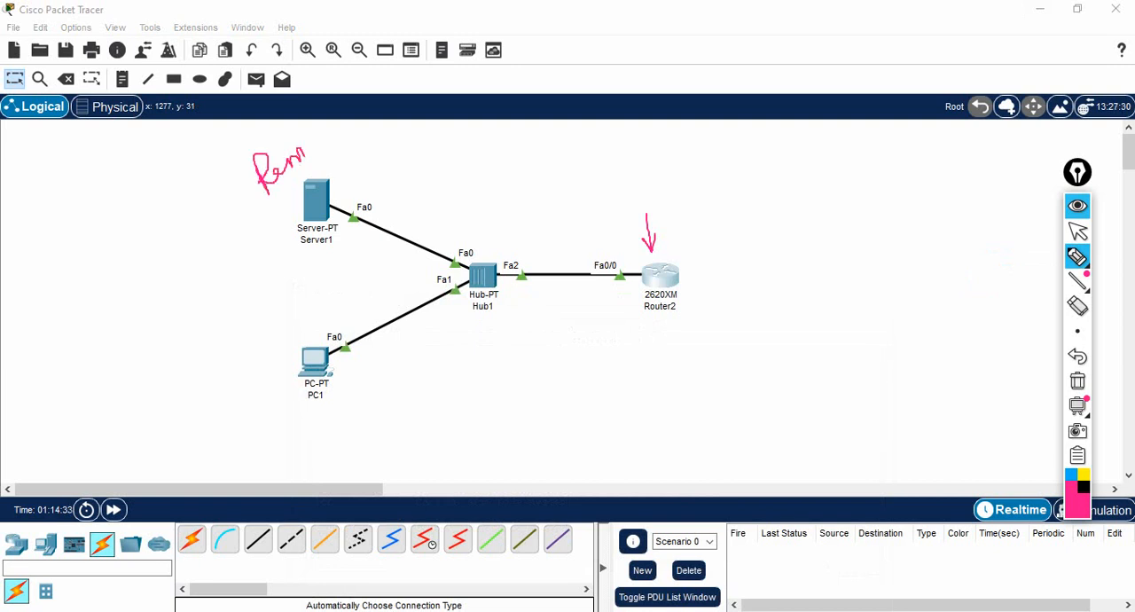
{"action": "left_click_drag", "start_coordinate": [268, 197], "coordinate": [310, 166]}
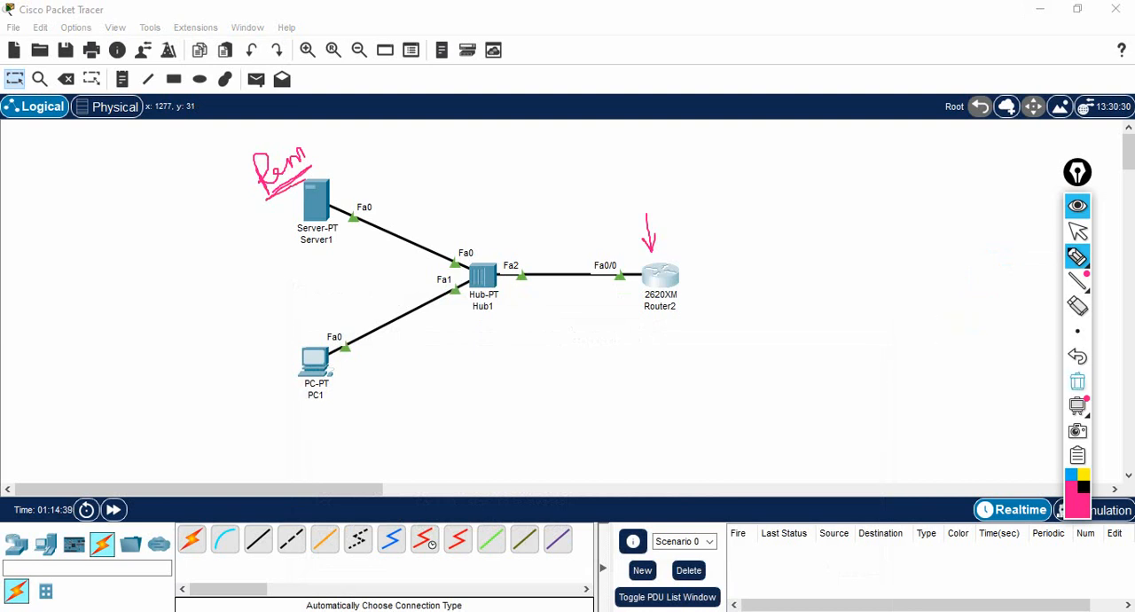
{"action": "left_click", "coordinate": [1078, 381]}
{"action": "left_click", "coordinate": [1077, 231]}
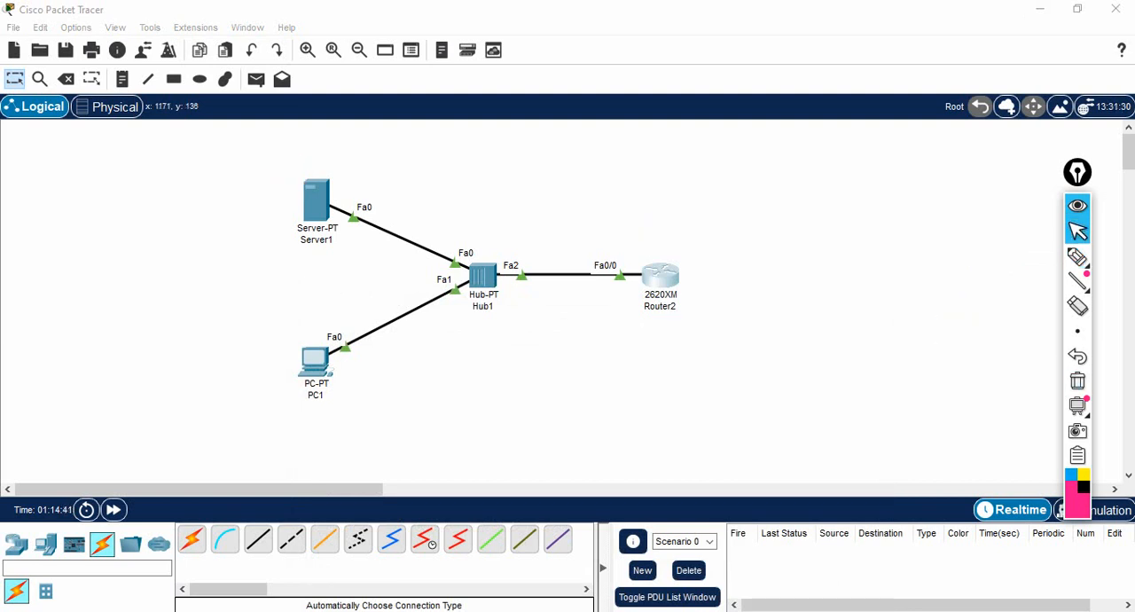
- Return to Router2's maximized CLI and submit 10.1.1.2 as the address of the remote host
{"action": "left_click", "coordinate": [664, 277]}
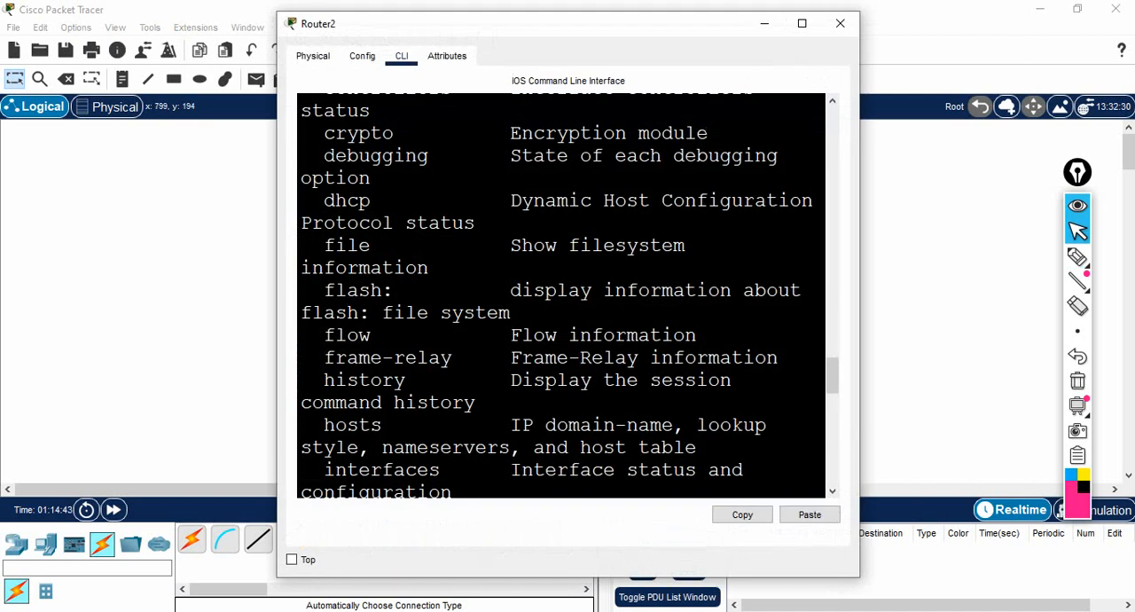
{"action": "left_click", "coordinate": [802, 23]}
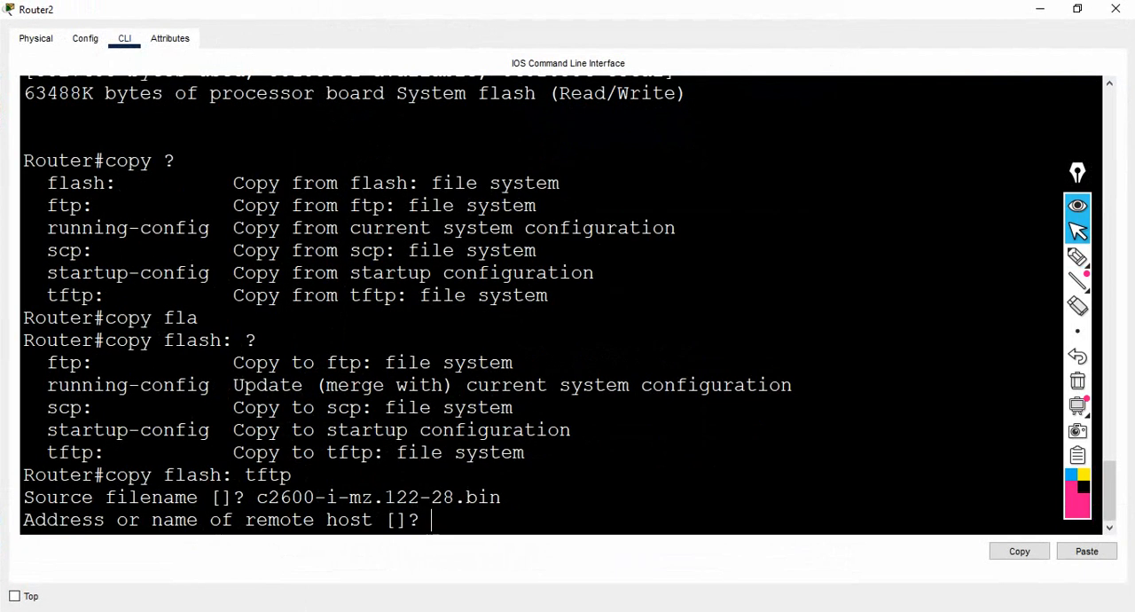
{"action": "type", "text": "10.1.1.2"}
{"action": "key", "text": "Return"}
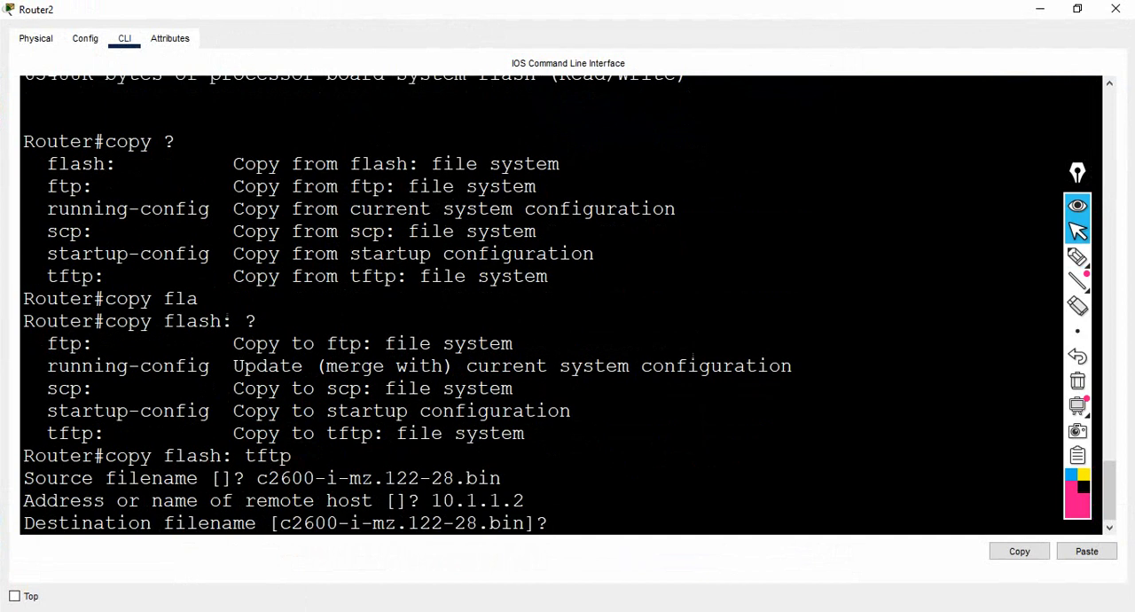
- Submit abcd.bin as the destination filename in place of the suggested name to run the image copy
{"action": "left_click_drag", "start_coordinate": [280, 524], "coordinate": [526, 524]}
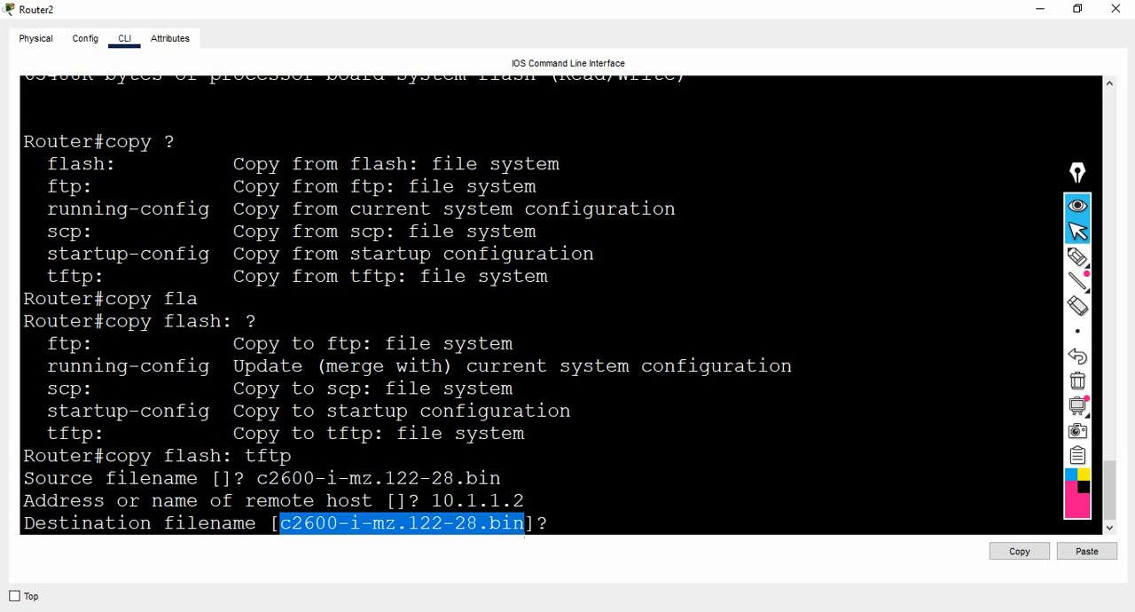
{"action": "left_click", "coordinate": [560, 523]}
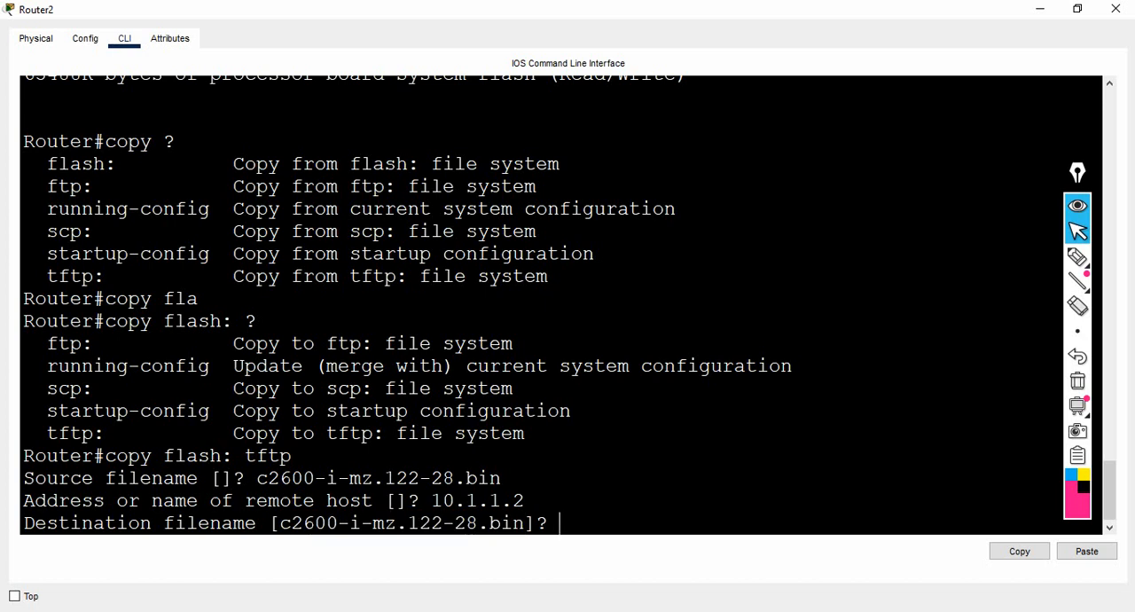
{"action": "type", "text": "abcd.bin"}
{"action": "key", "text": "Return"}
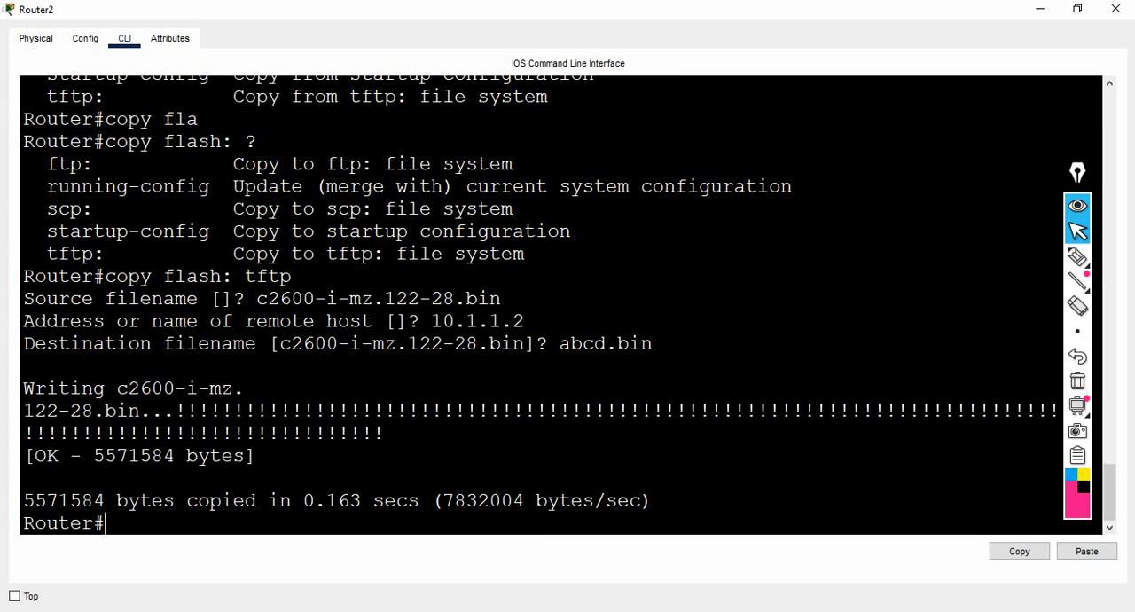
- Examine the copy summary in the router's CLI and look for abcd.bin in Server1's TFTP file list
{"action": "left_click_drag", "start_coordinate": [23, 501], "coordinate": [165, 501]}
{"action": "left_click", "coordinate": [292, 500]}
{"action": "left_click_drag", "start_coordinate": [292, 500], "coordinate": [420, 501]}
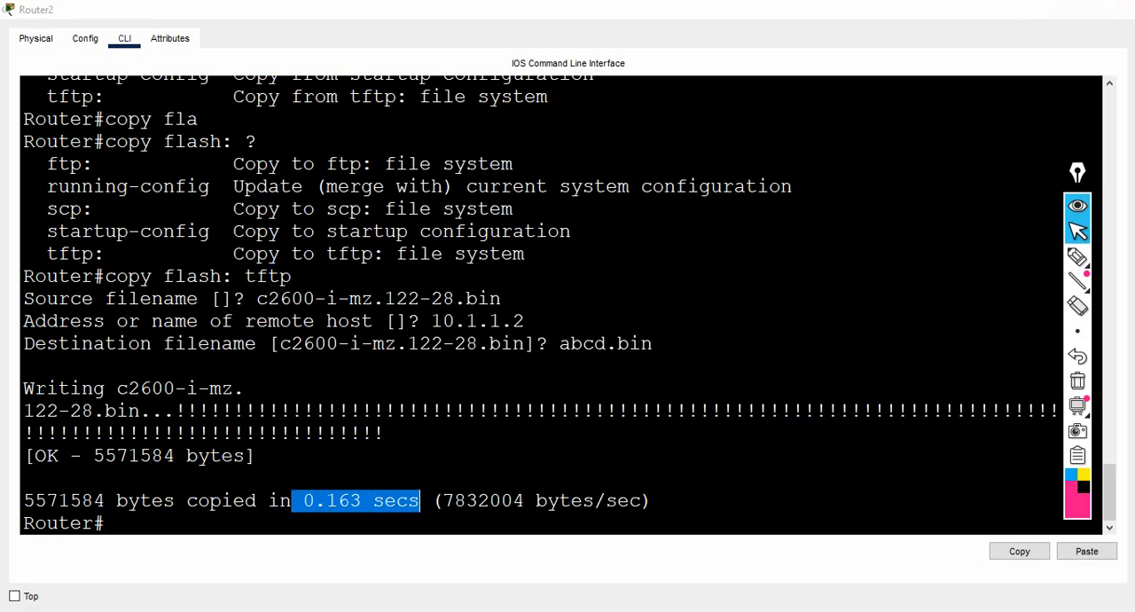
{"action": "left_click", "coordinate": [1040, 9]}
{"action": "left_click", "coordinate": [324, 213]}
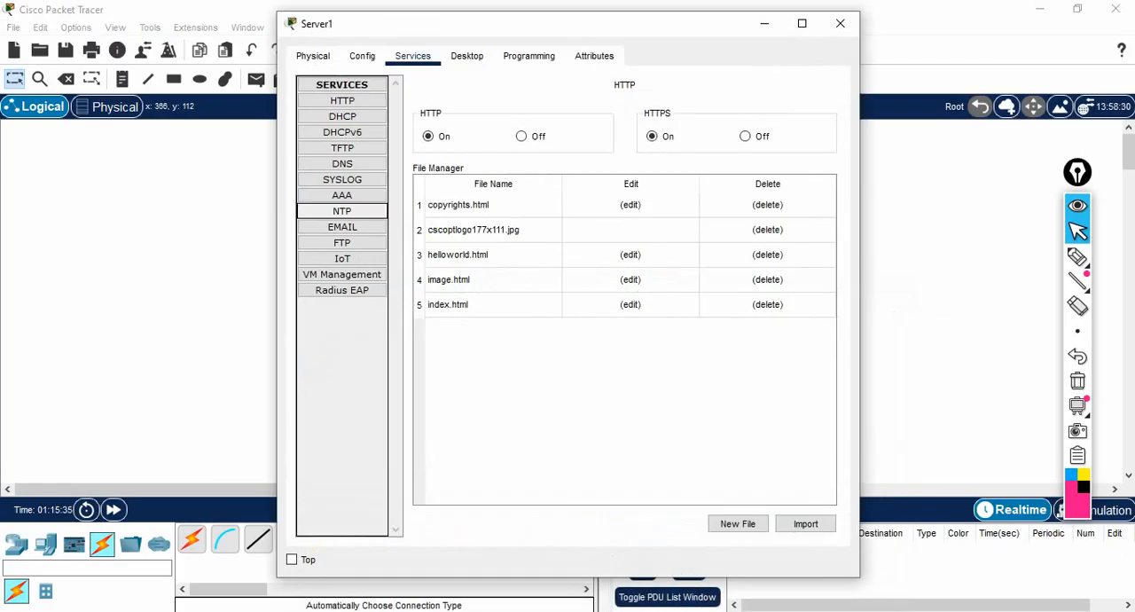
{"action": "left_click", "coordinate": [342, 148]}
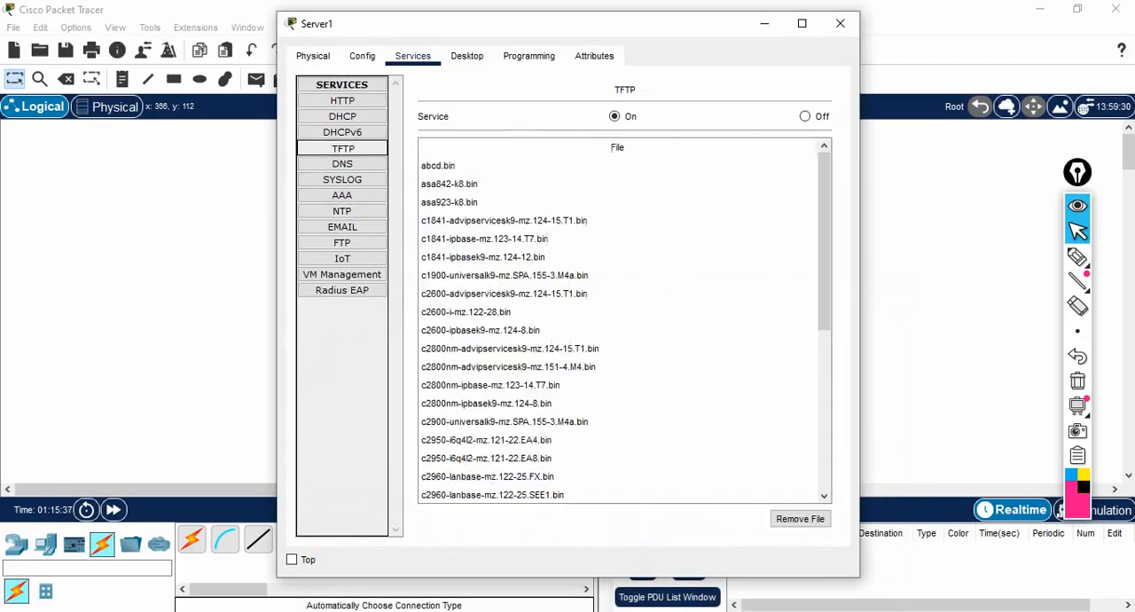
{"action": "left_click", "coordinate": [440, 166]}
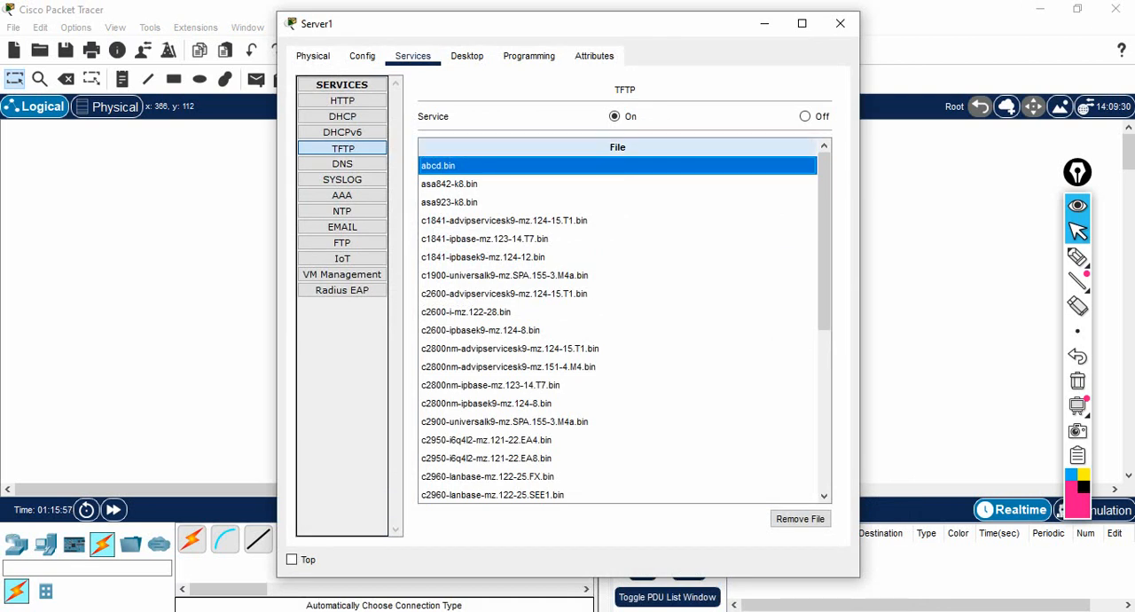
{"action": "left_click", "coordinate": [765, 24]}
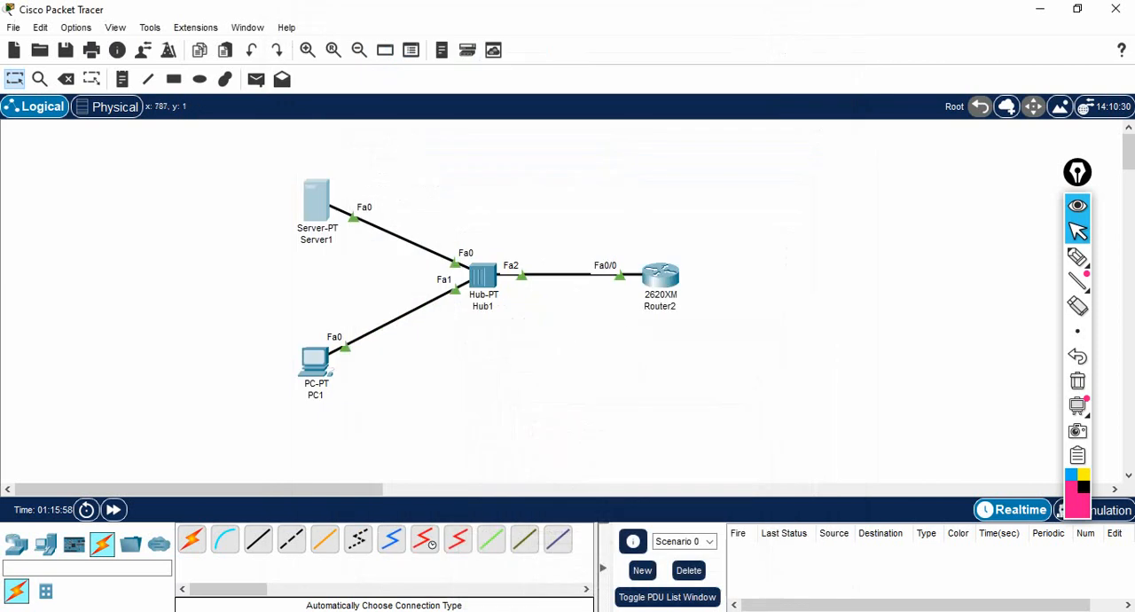
- Return to Router2's maximized CLI, begin a delete command and list its possible arguments with the ? help
{"action": "left_click", "coordinate": [661, 277]}
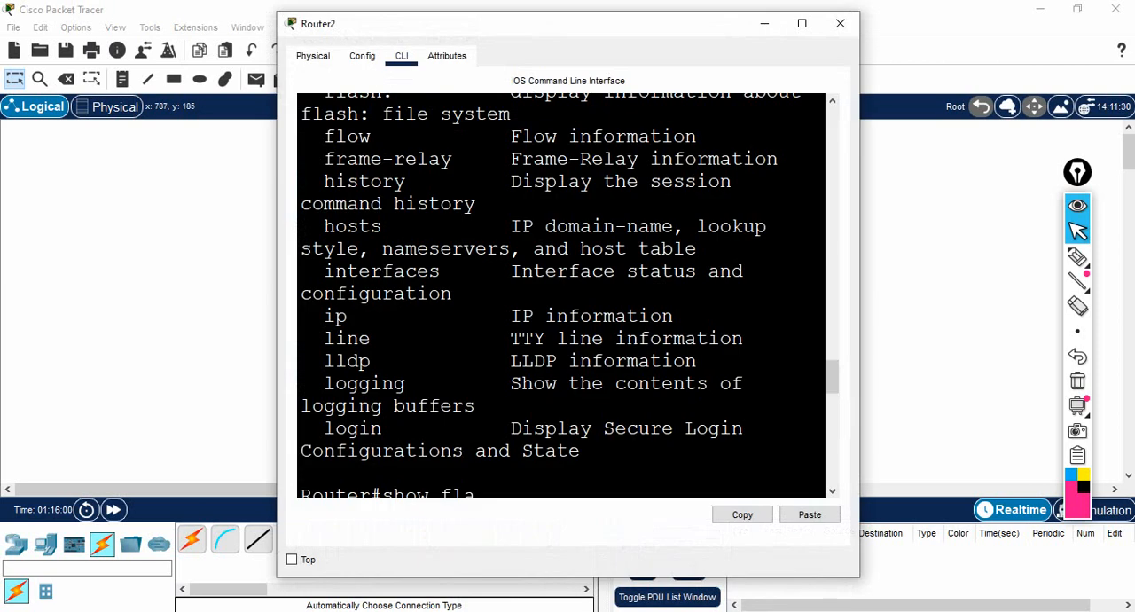
{"action": "left_click", "coordinate": [802, 24]}
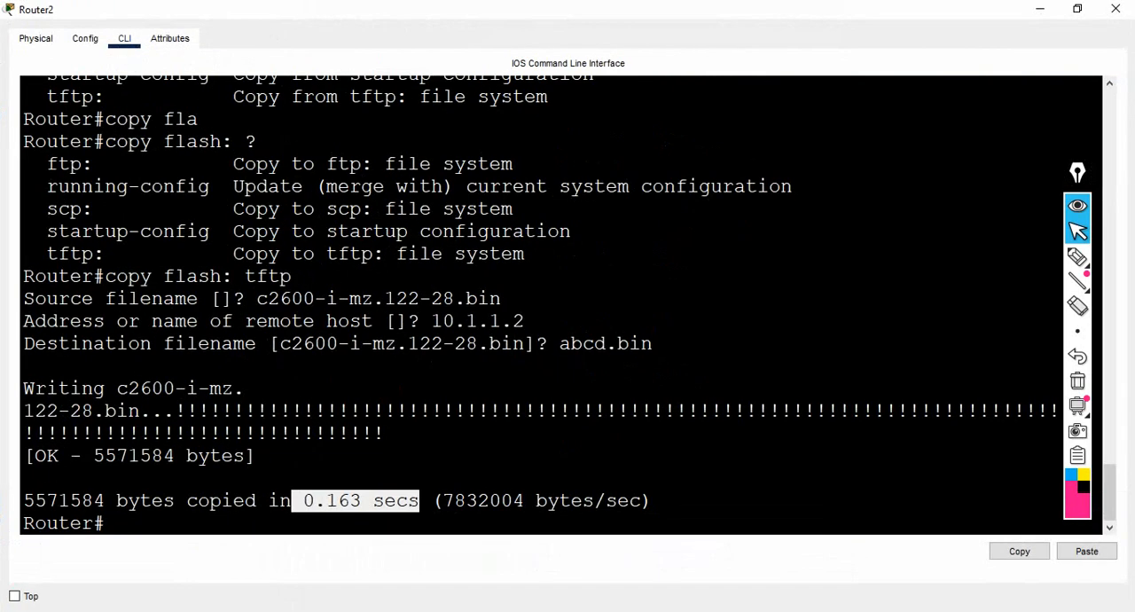
{"action": "left_click", "coordinate": [455, 502]}
{"action": "key", "text": "Return"}
{"action": "key", "text": "Return"}
{"action": "key", "text": "Return"}
{"action": "type", "text": "d"}
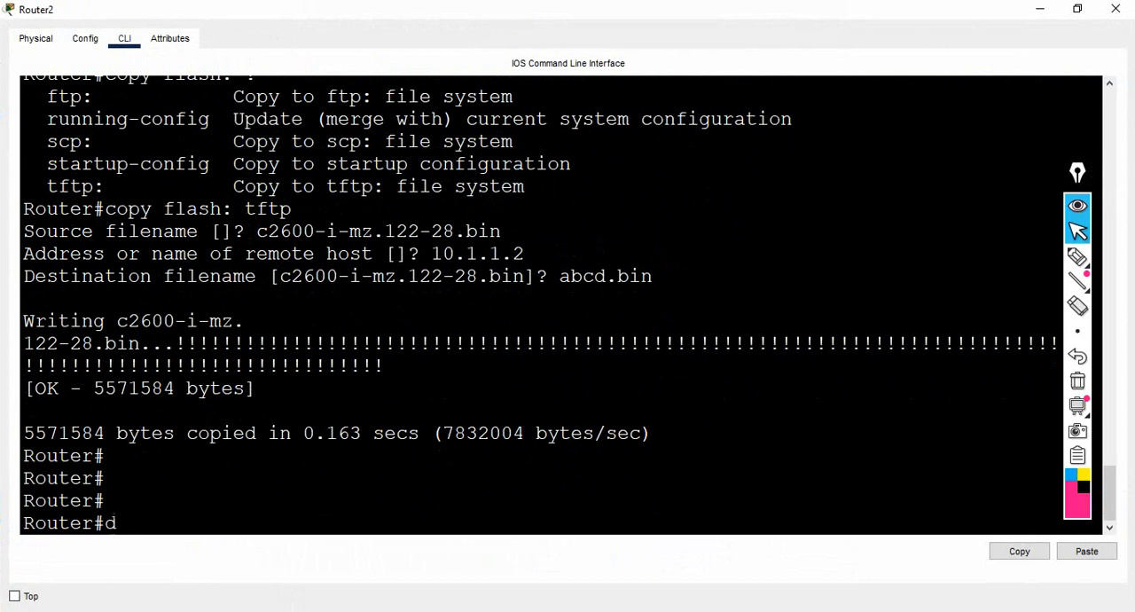
{"action": "type", "text": "el"}
{"action": "key", "text": "Tab"}
{"action": "type", "text": "?"}
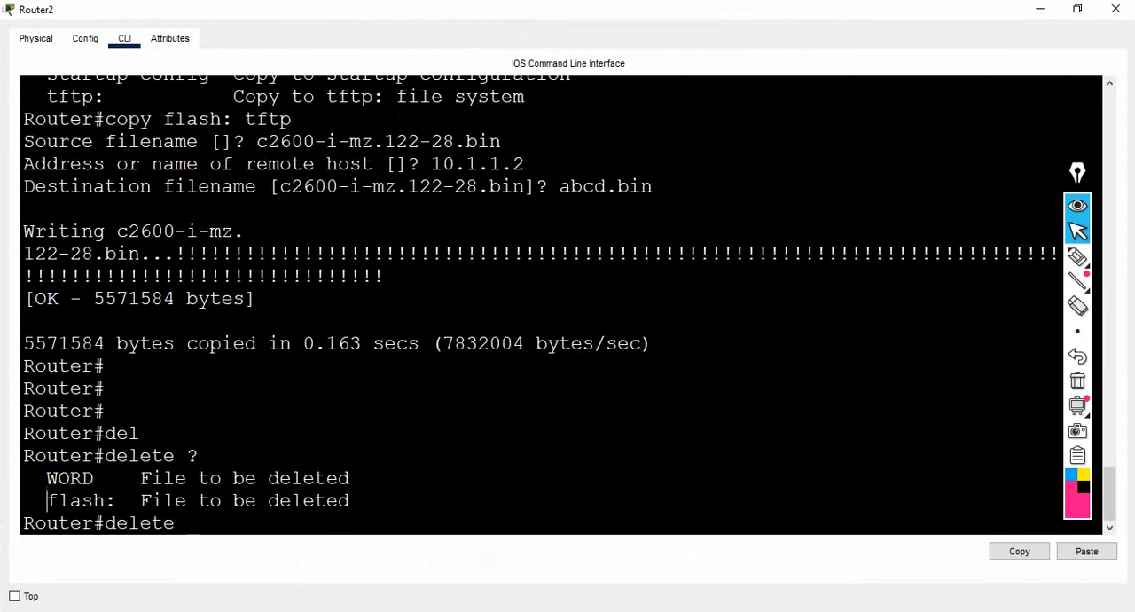
{"action": "left_click_drag", "start_coordinate": [47, 501], "coordinate": [115, 501]}
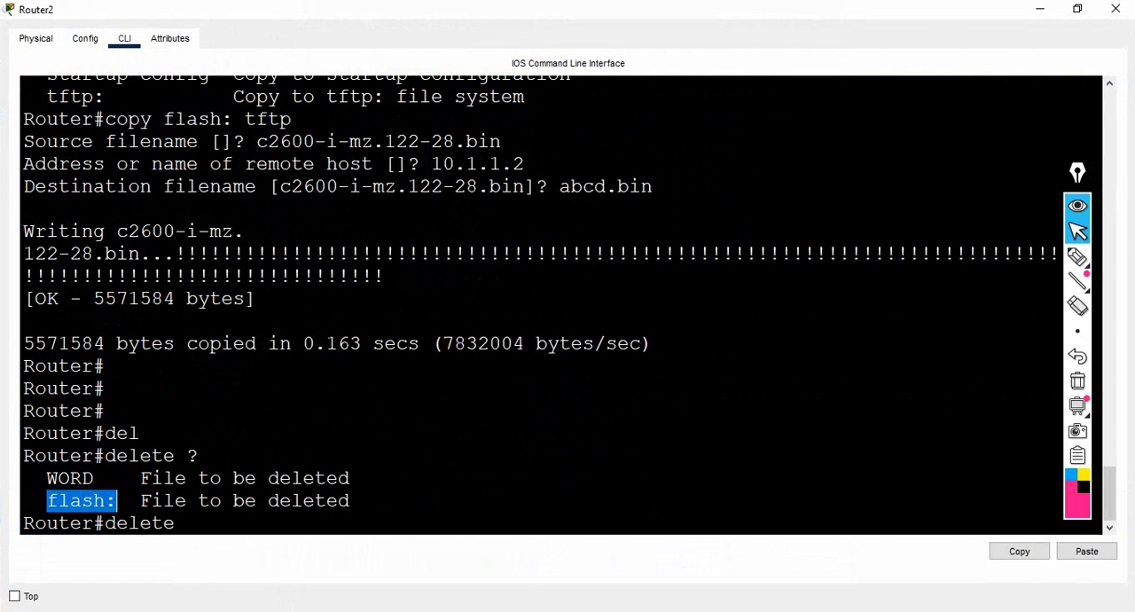
{"action": "key", "text": "alt+Tab"}
{"action": "key", "text": "alt+Tab"}
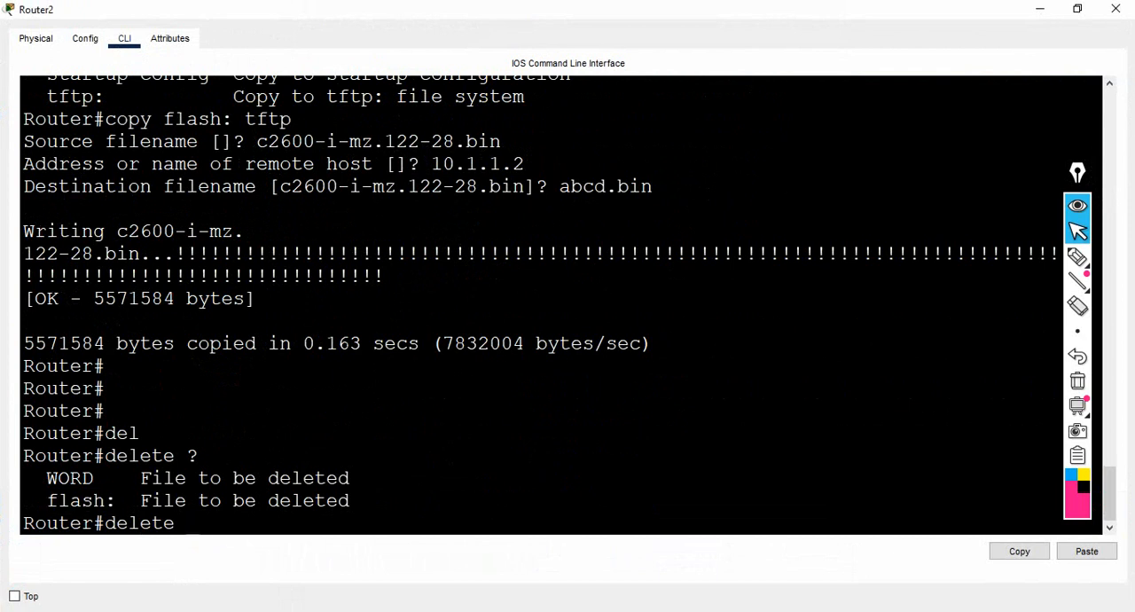
- Run delete flash: with the copied file name c2600-i-mz.122-28.bin and confirm the deletion of the image
{"action": "type", "text": "fla"}
{"action": "key", "text": "Tab"}
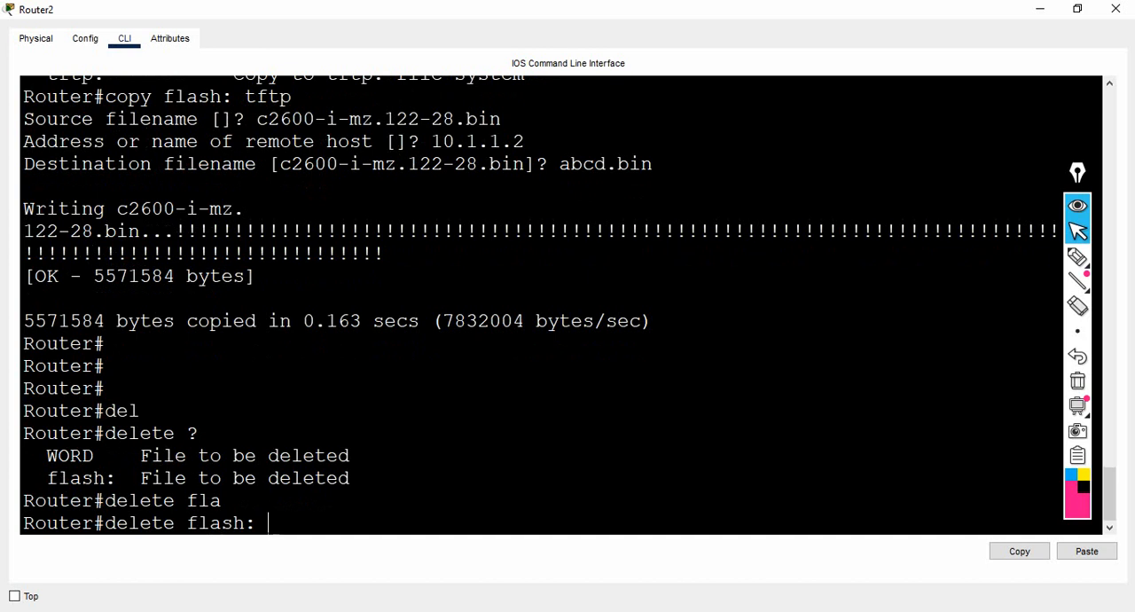
{"action": "key", "text": "Return"}
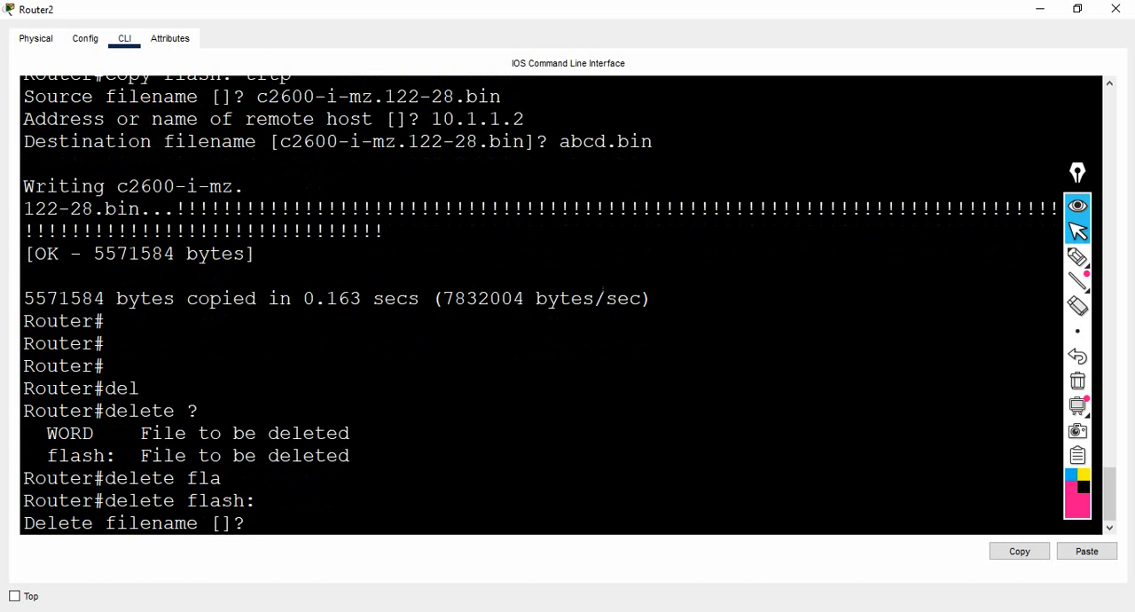
{"action": "left_click_drag", "start_coordinate": [256, 96], "coordinate": [501, 97]}
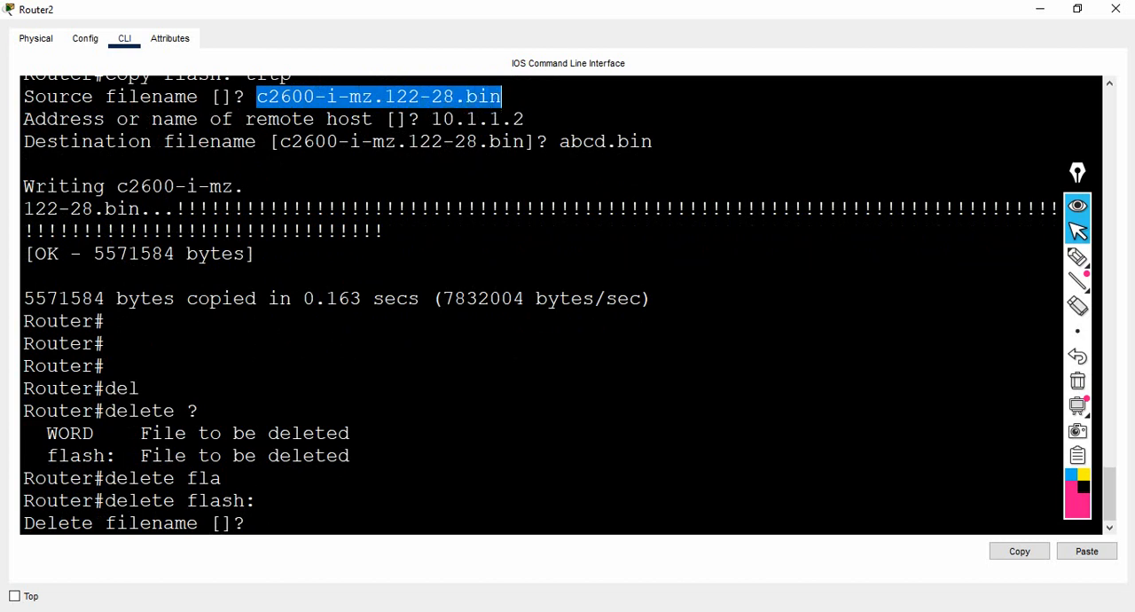
{"action": "right_click", "coordinate": [480, 93]}
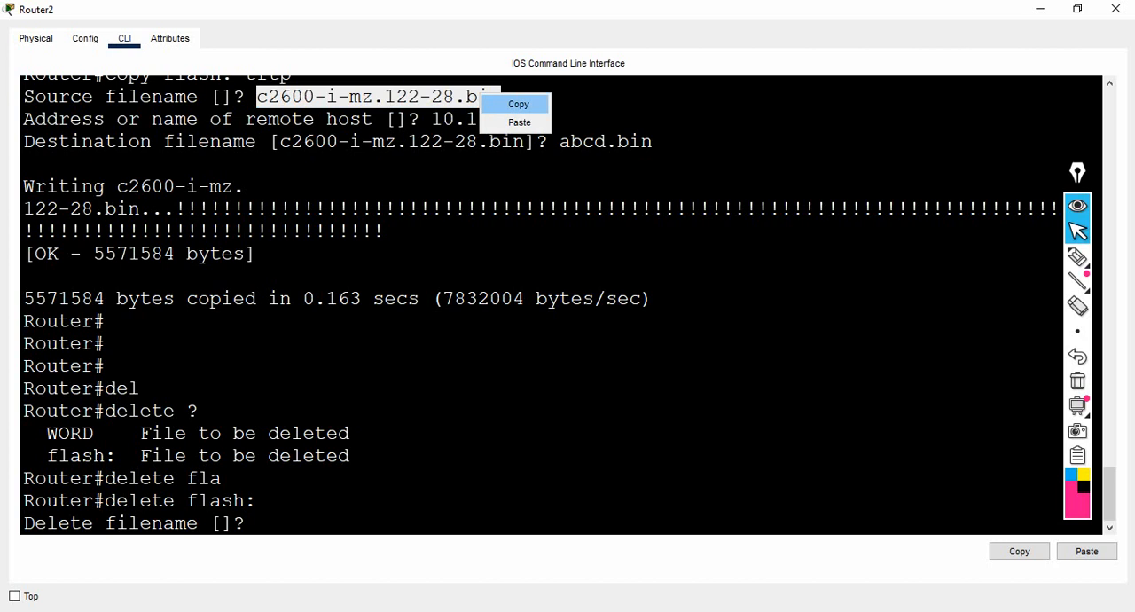
{"action": "left_click", "coordinate": [519, 104]}
{"action": "right_click", "coordinate": [499, 107]}
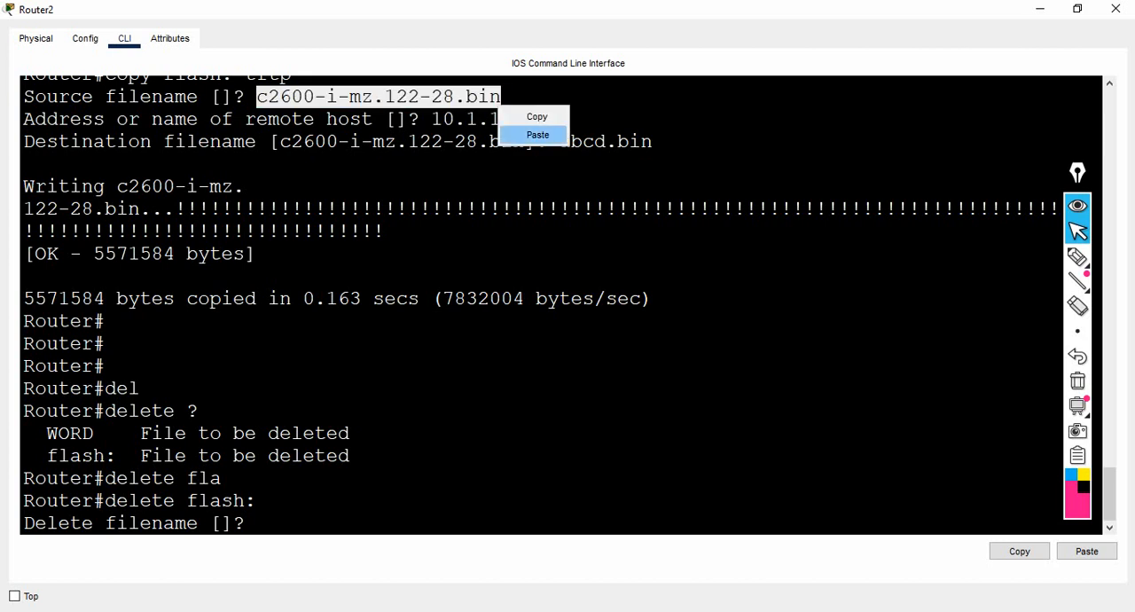
{"action": "left_click", "coordinate": [538, 134]}
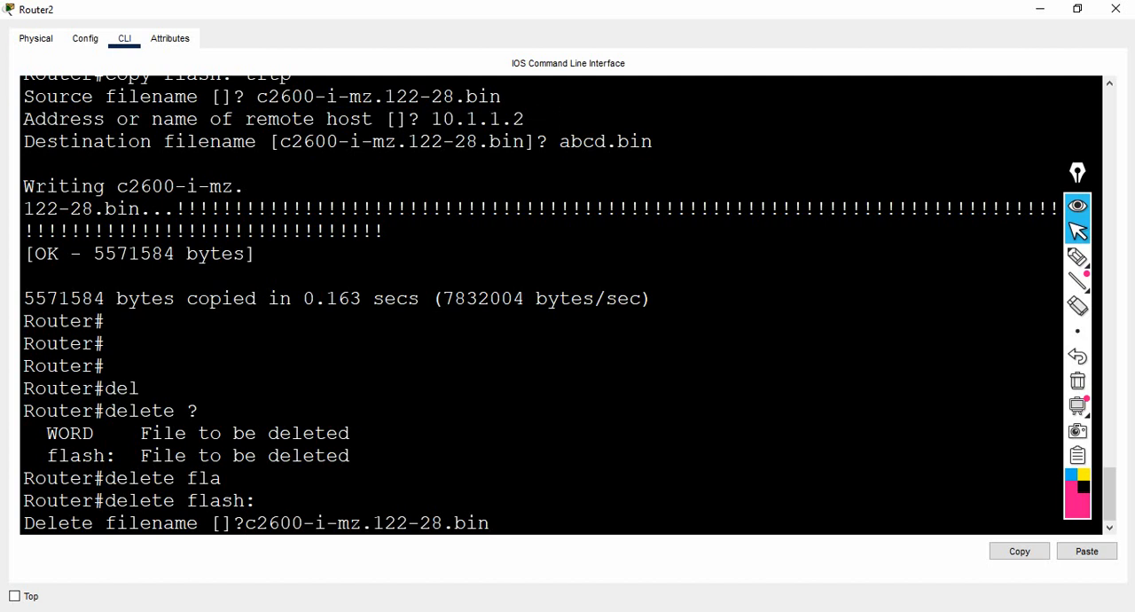
{"action": "key", "text": "Return"}
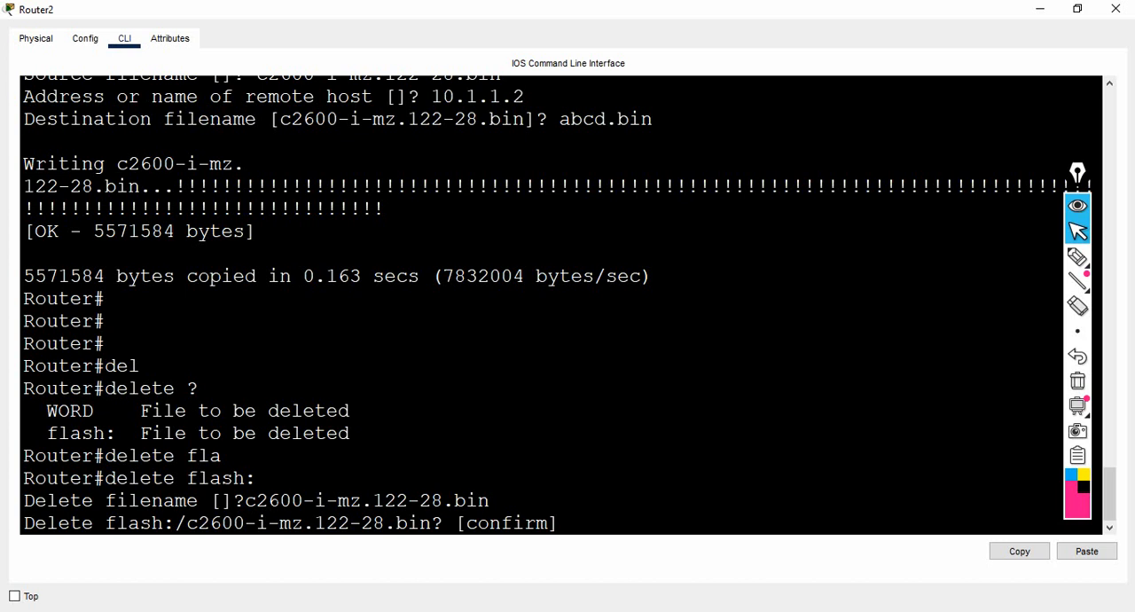
{"action": "key", "text": "Return"}
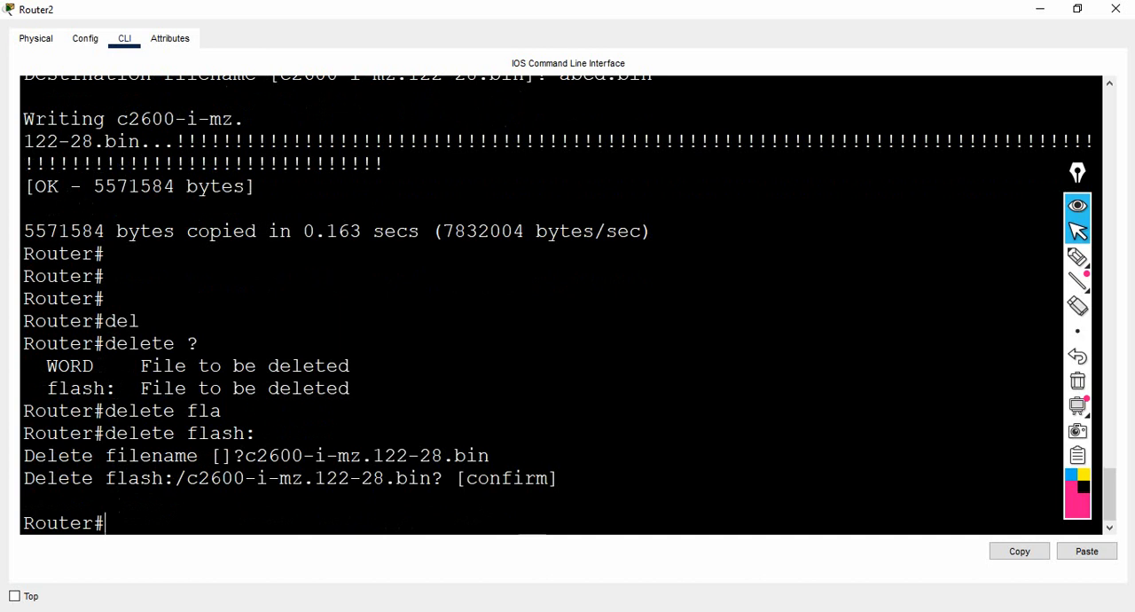
- Reload the router, answering yes to saving the modified configuration and confirming the reload
{"action": "key", "text": "alt+Tab"}
{"action": "key", "text": "alt+Tab"}
{"action": "type", "text": "reload"}
{"action": "key", "text": "Return"}
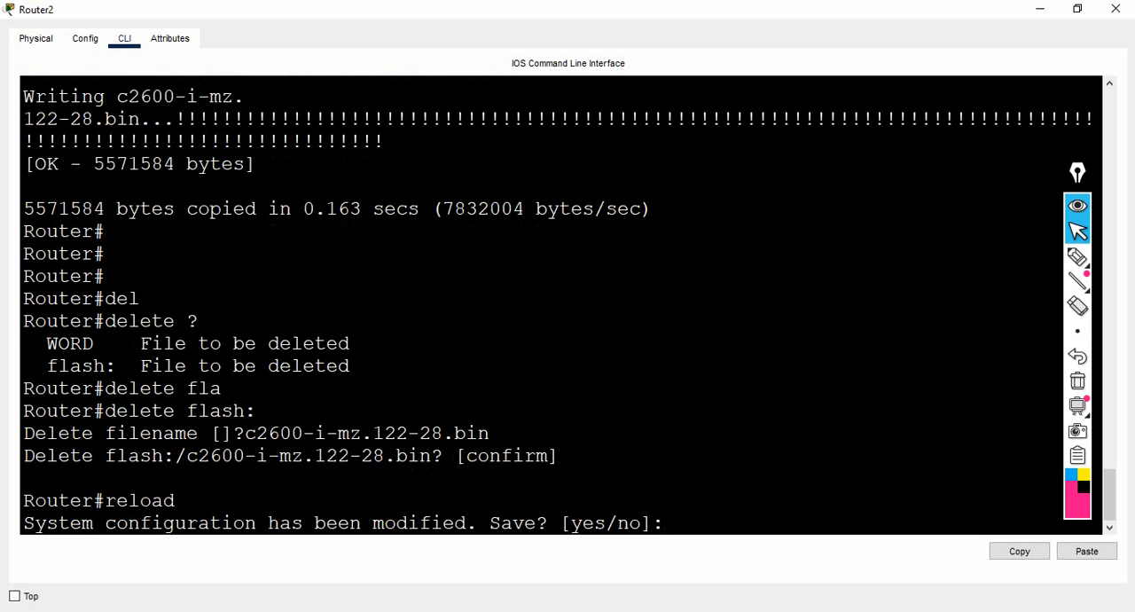
{"action": "type", "text": "yes"}
{"action": "key", "text": "Return"}
- Review the boot failure message at the ROMMON prompt and run tftpdnld to list the variables needed for TFTP recovery
{"action": "key", "text": "Return"}
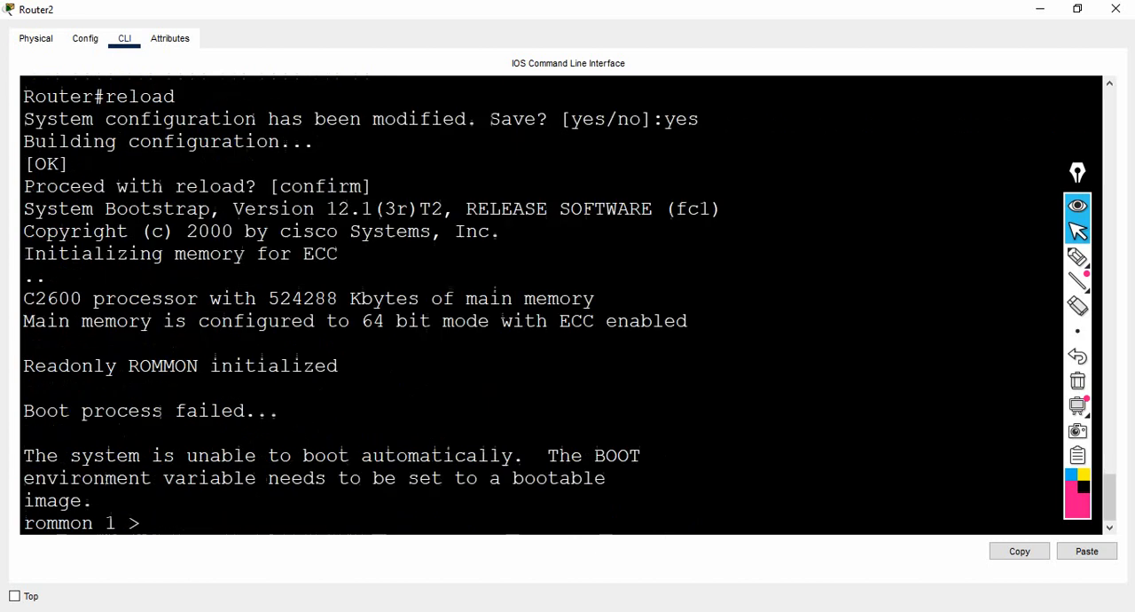
{"action": "key", "text": "Return"}
{"action": "key", "text": "Return"}
{"action": "key", "text": "Return"}
{"action": "key", "text": "Return"}
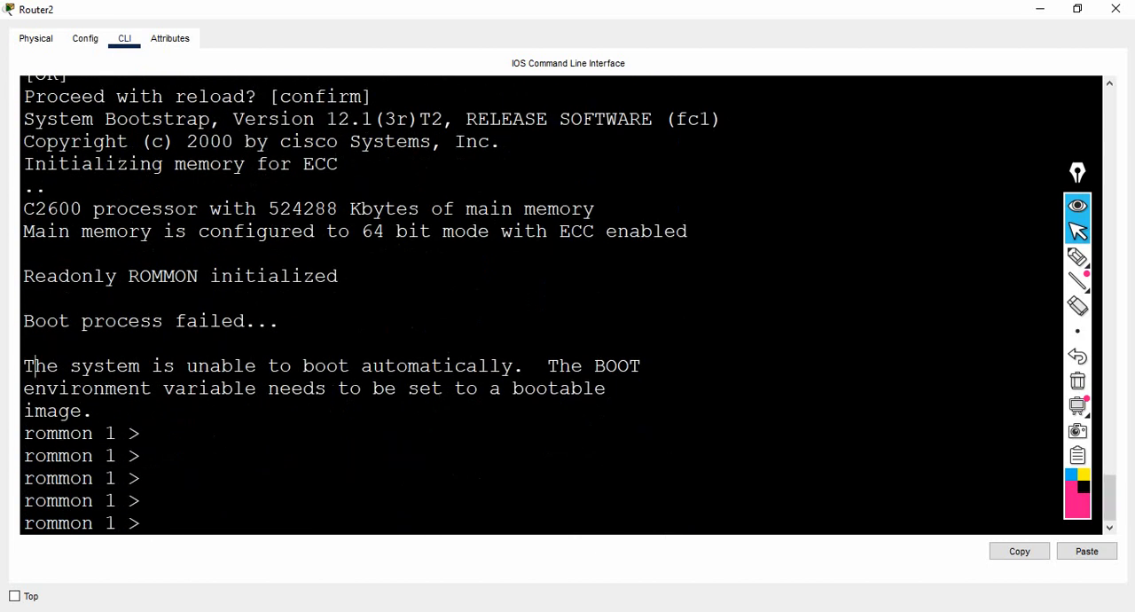
{"action": "left_click_drag", "start_coordinate": [34, 365], "coordinate": [247, 388]}
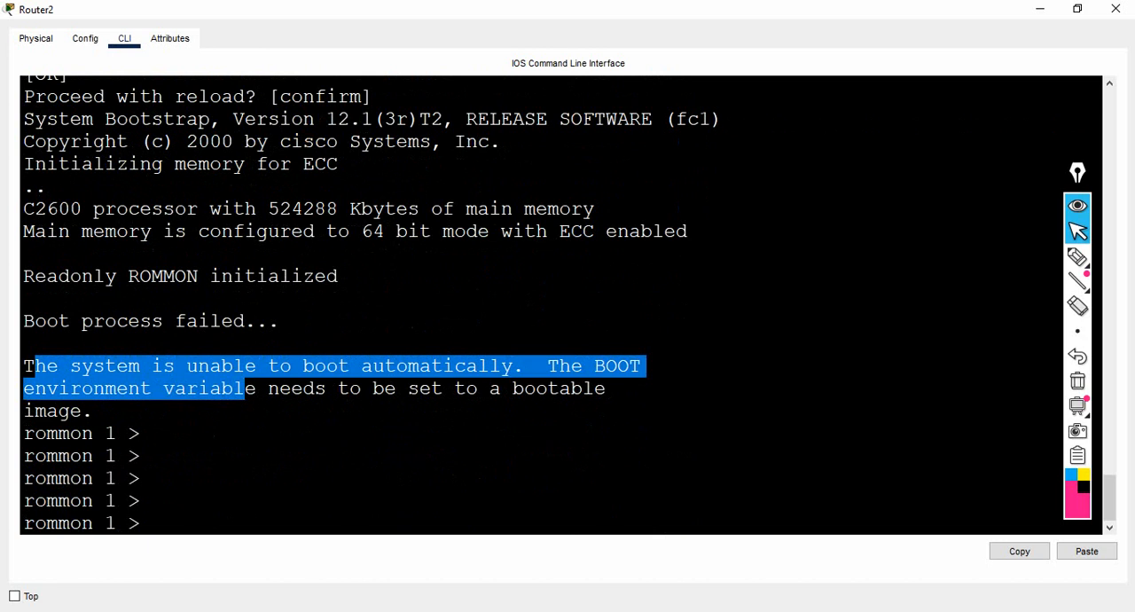
{"action": "left_click_drag", "start_coordinate": [24, 433], "coordinate": [117, 479]}
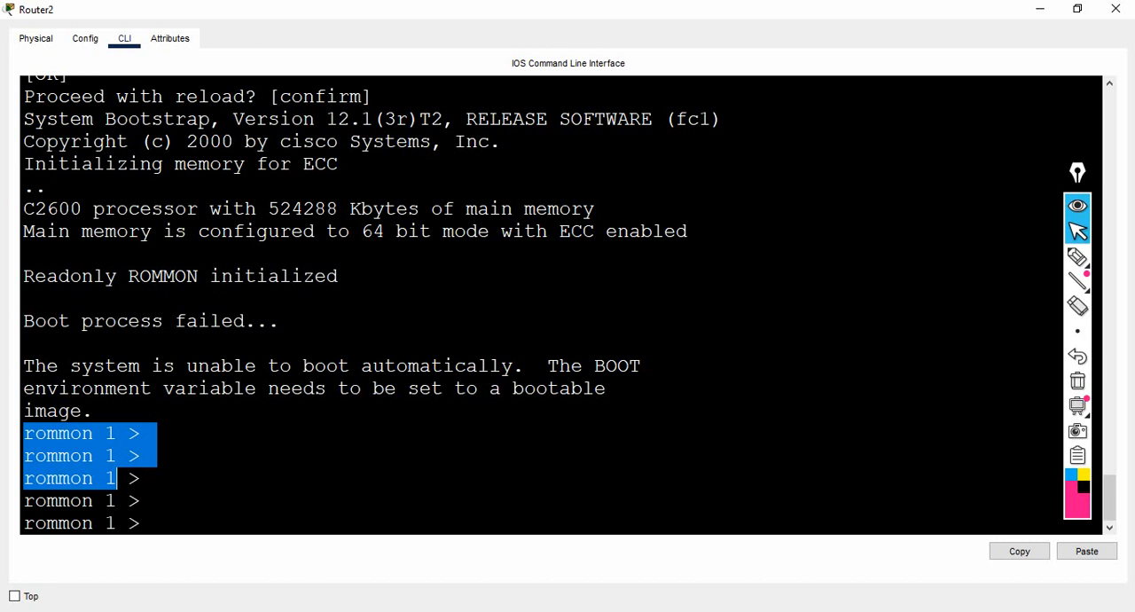
{"action": "left_click", "coordinate": [153, 523]}
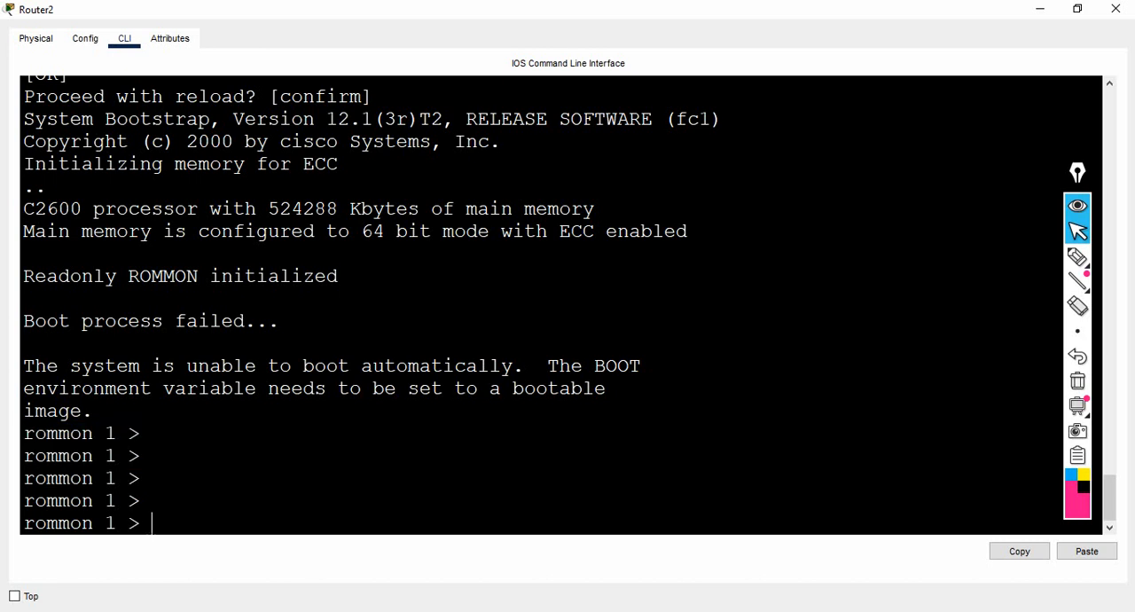
{"action": "type", "text": "tftpdnld"}
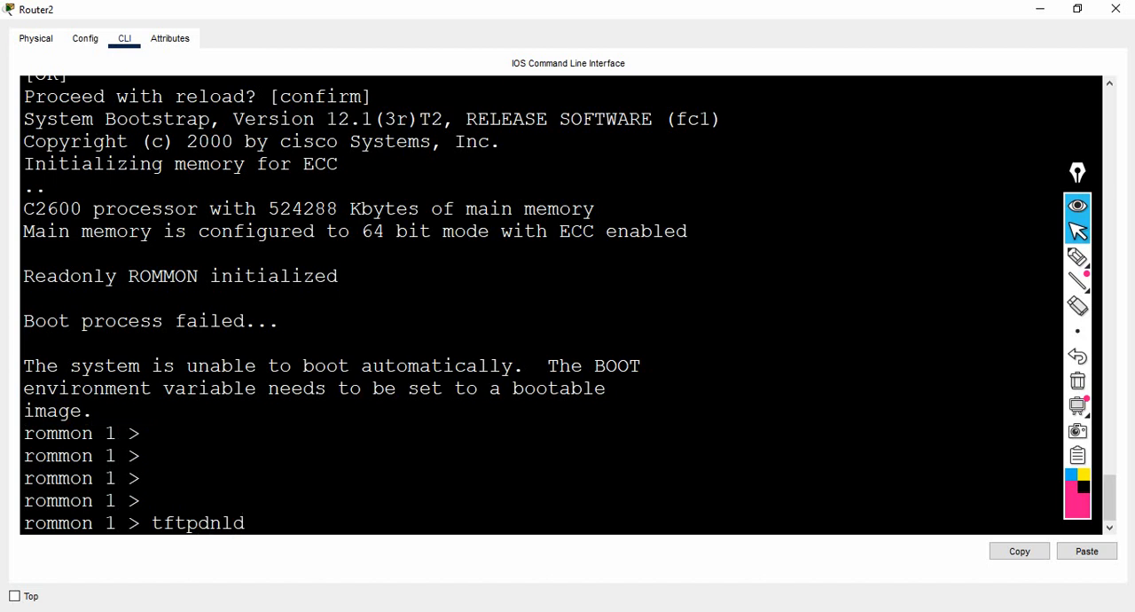
{"action": "key", "text": "Return"}
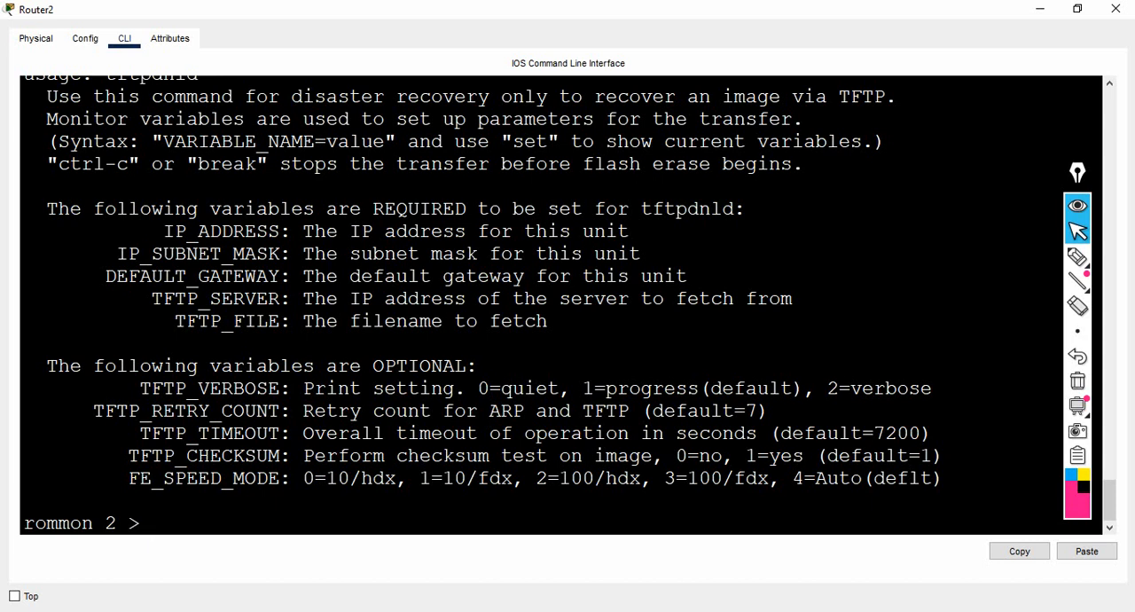
- Copy the IP_ADDRESS variable name from the usage text to the ROMMON prompt and set it to 10.1.1.12
{"action": "left_click_drag", "start_coordinate": [164, 231], "coordinate": [280, 230]}
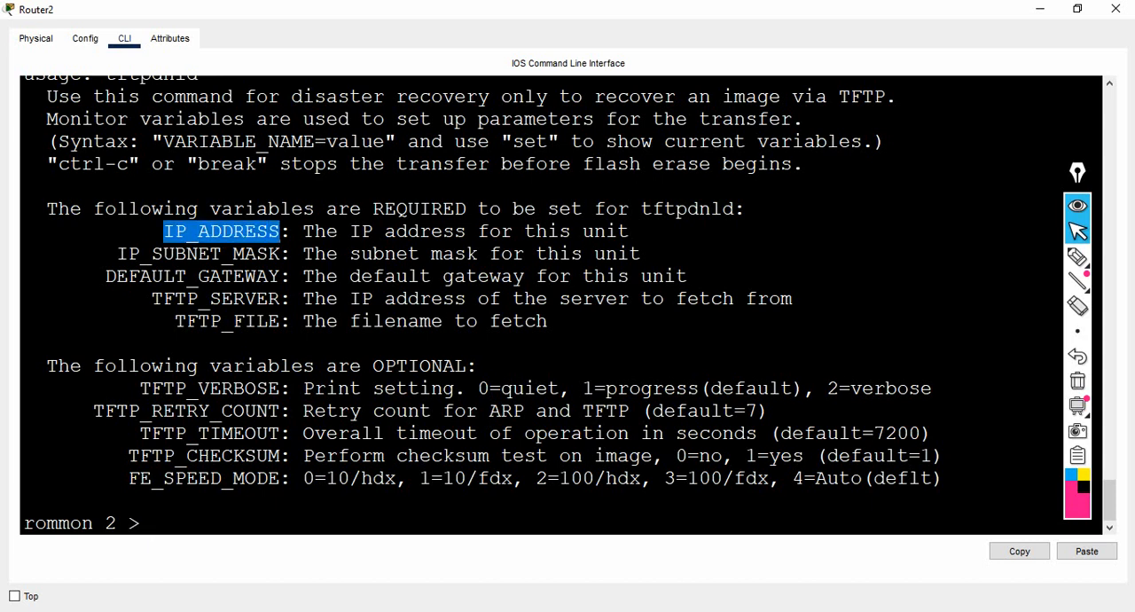
{"action": "right_click", "coordinate": [280, 231]}
{"action": "left_click", "coordinate": [311, 239]}
{"action": "right_click", "coordinate": [266, 240]}
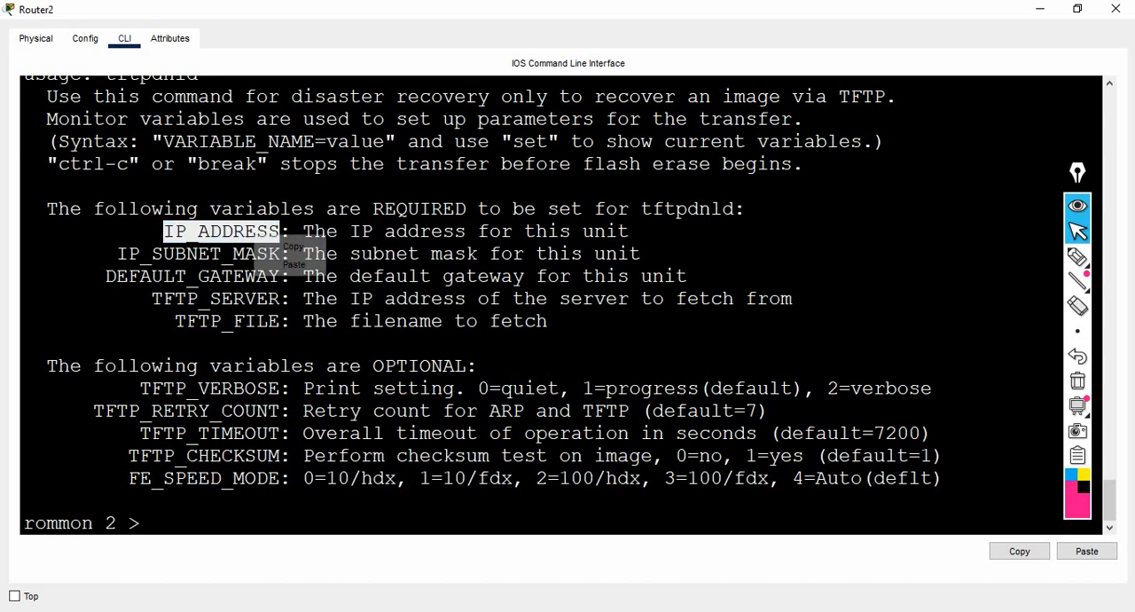
{"action": "left_click", "coordinate": [293, 245]}
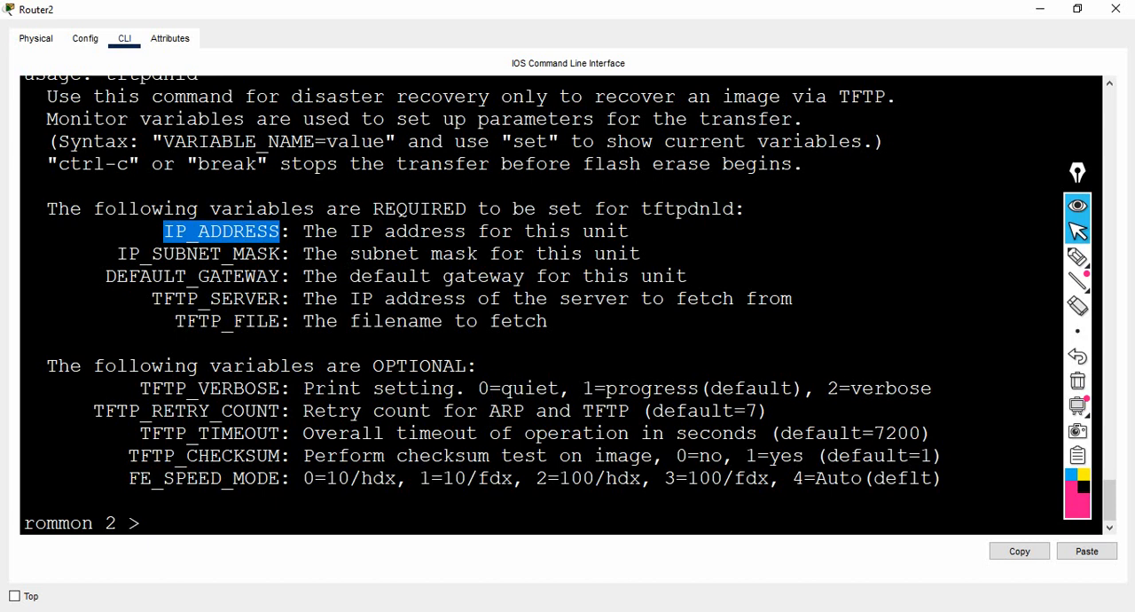
{"action": "right_click", "coordinate": [269, 227]}
{"action": "left_click", "coordinate": [307, 255]}
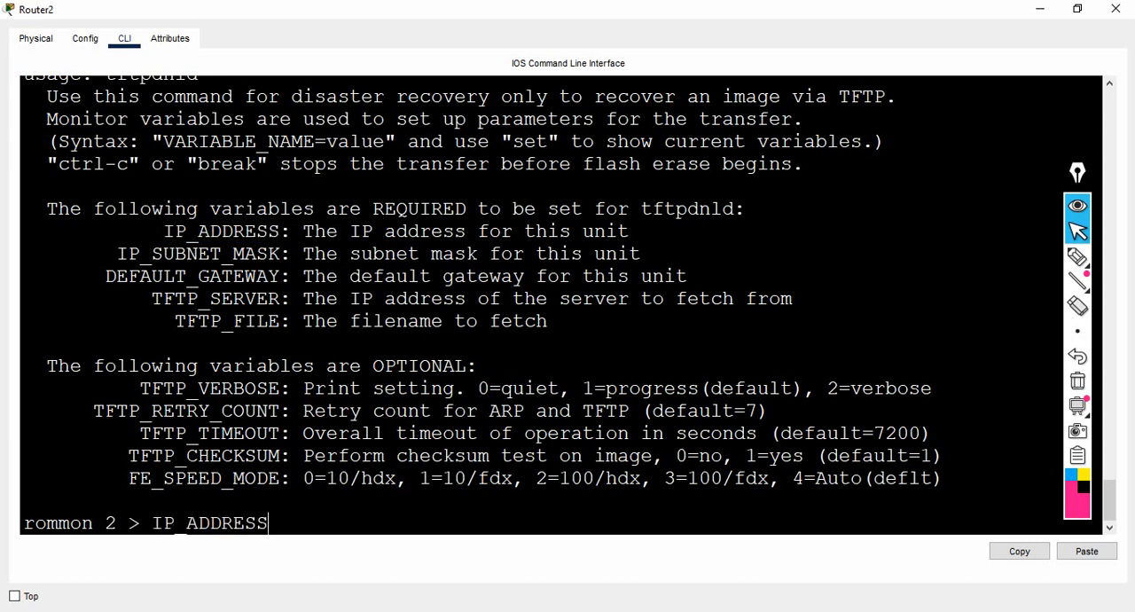
{"action": "type", "text": "=10.1.1.12"}
{"action": "key", "text": "Return"}
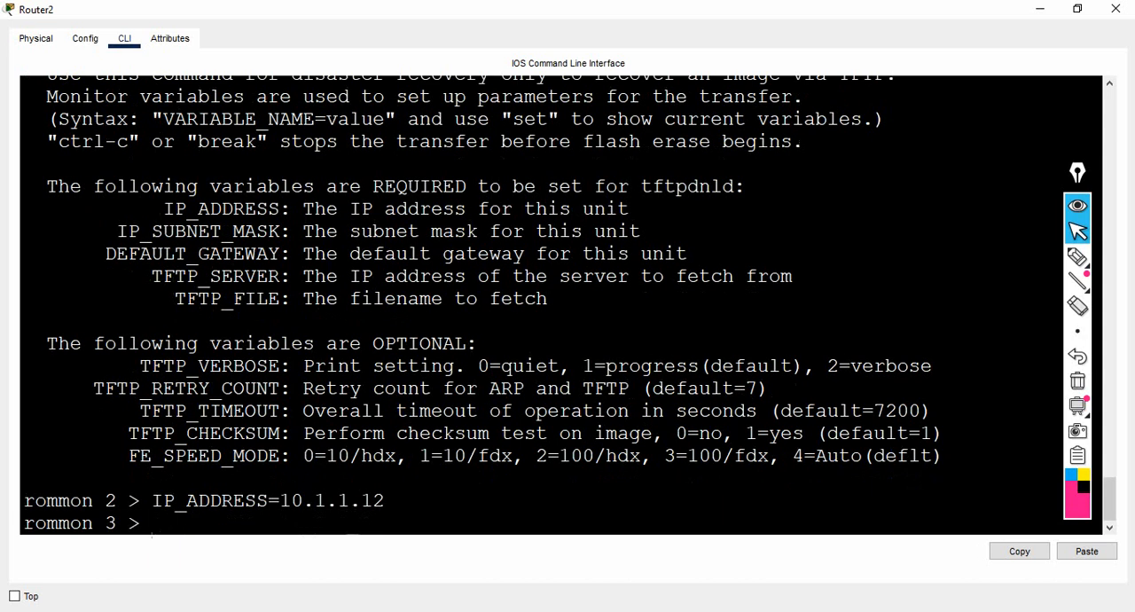
- Copy the IP_SUBNET_MASK variable name to the ROMMON prompt and set it to 255.0.0.0
{"action": "left_click_drag", "start_coordinate": [117, 231], "coordinate": [281, 230]}
{"action": "right_click", "coordinate": [296, 233]}
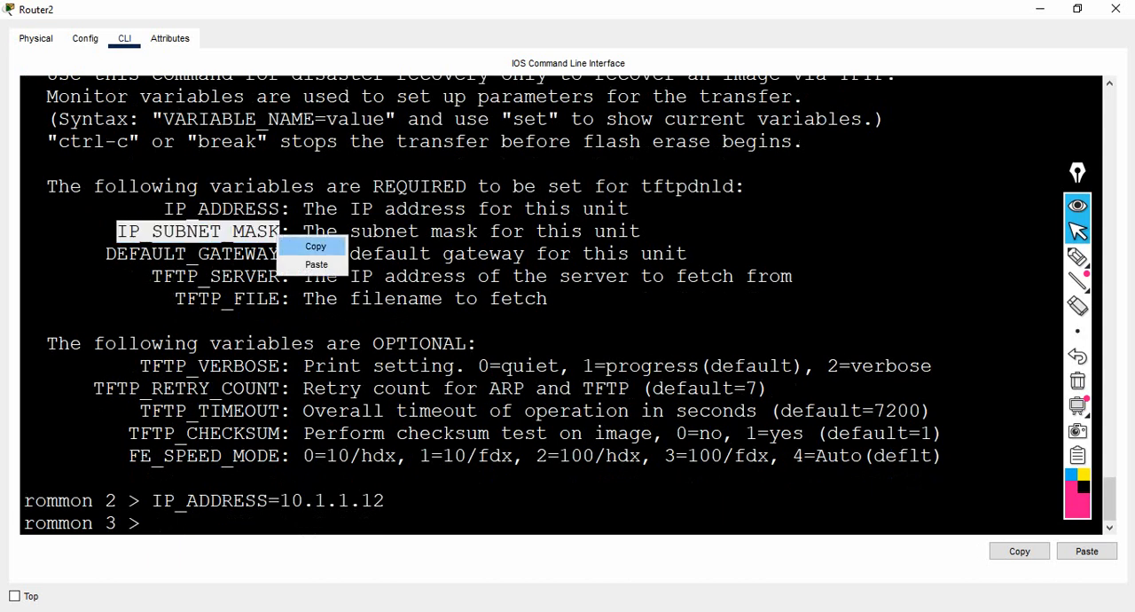
{"action": "left_click", "coordinate": [315, 244]}
{"action": "right_click", "coordinate": [296, 242]}
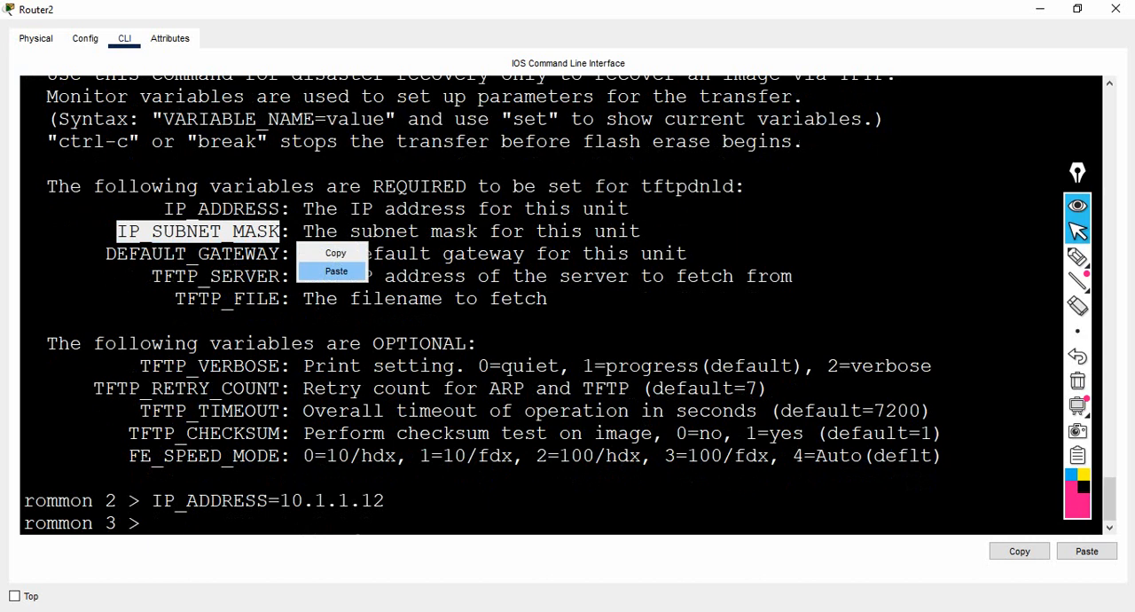
{"action": "left_click", "coordinate": [328, 269]}
{"action": "type", "text": "="}
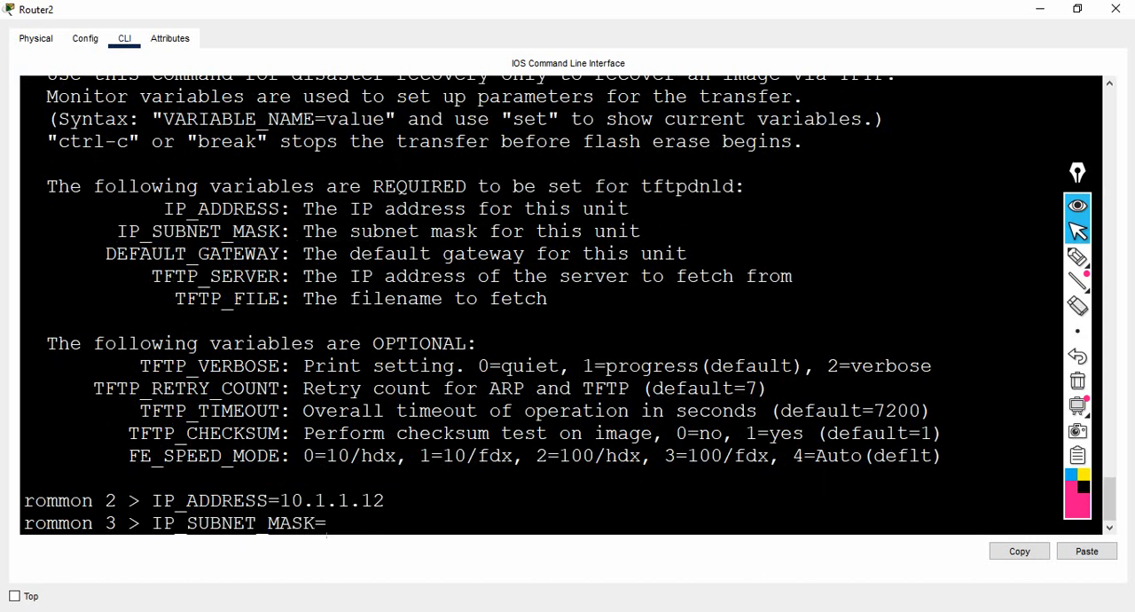
{"action": "type", "text": "255.0.0.0"}
{"action": "key", "text": "Return"}
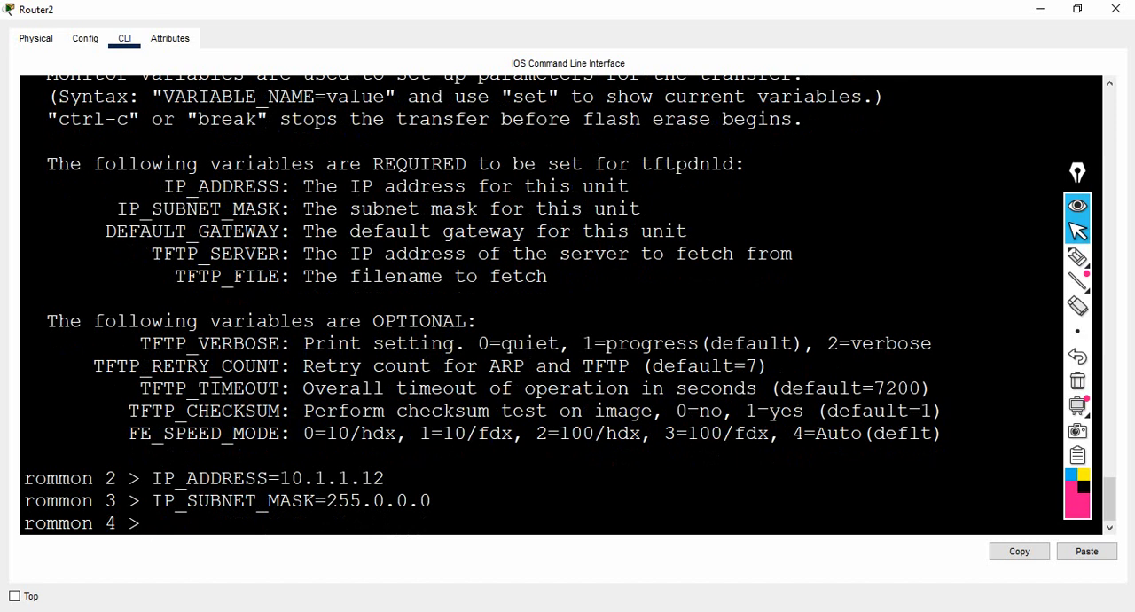
- Copy the DEFAULT_GATEWAY variable name to the ROMMON prompt and set it to 10.1.1.1
{"action": "left_click_drag", "start_coordinate": [106, 230], "coordinate": [280, 231]}
{"action": "right_click", "coordinate": [288, 233]}
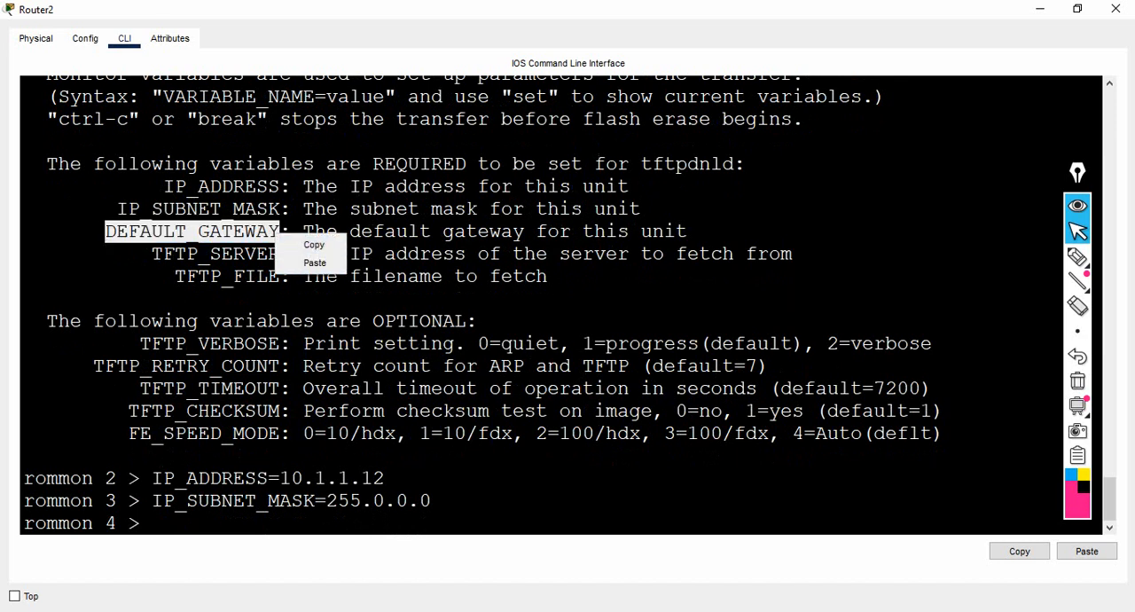
{"action": "left_click", "coordinate": [315, 242]}
{"action": "right_click", "coordinate": [304, 239]}
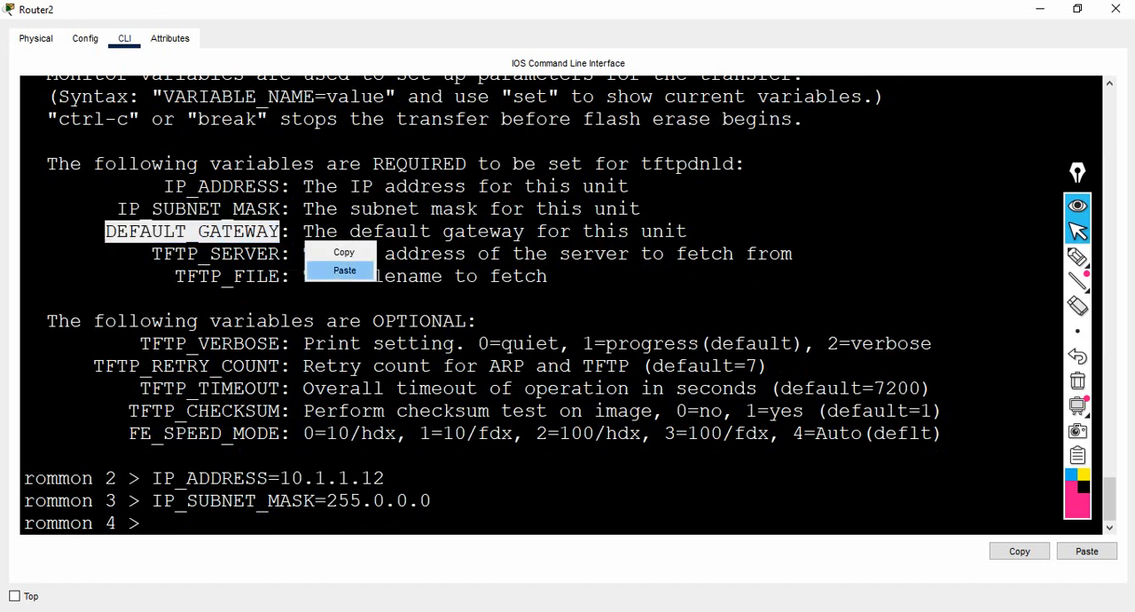
{"action": "left_click", "coordinate": [330, 269]}
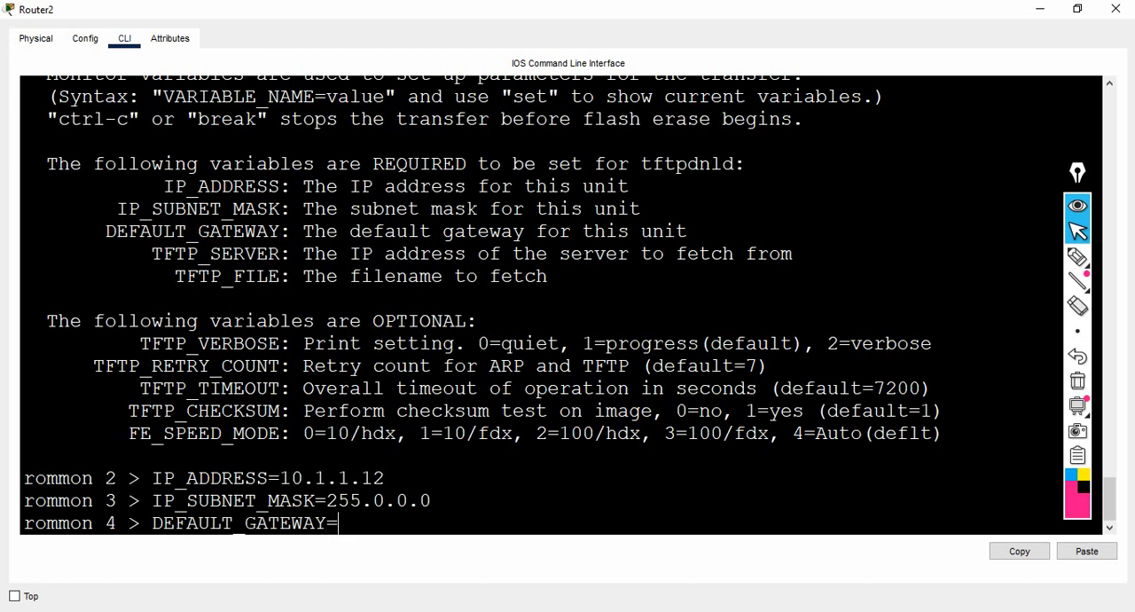
{"action": "type", "text": "10.1.1.1"}
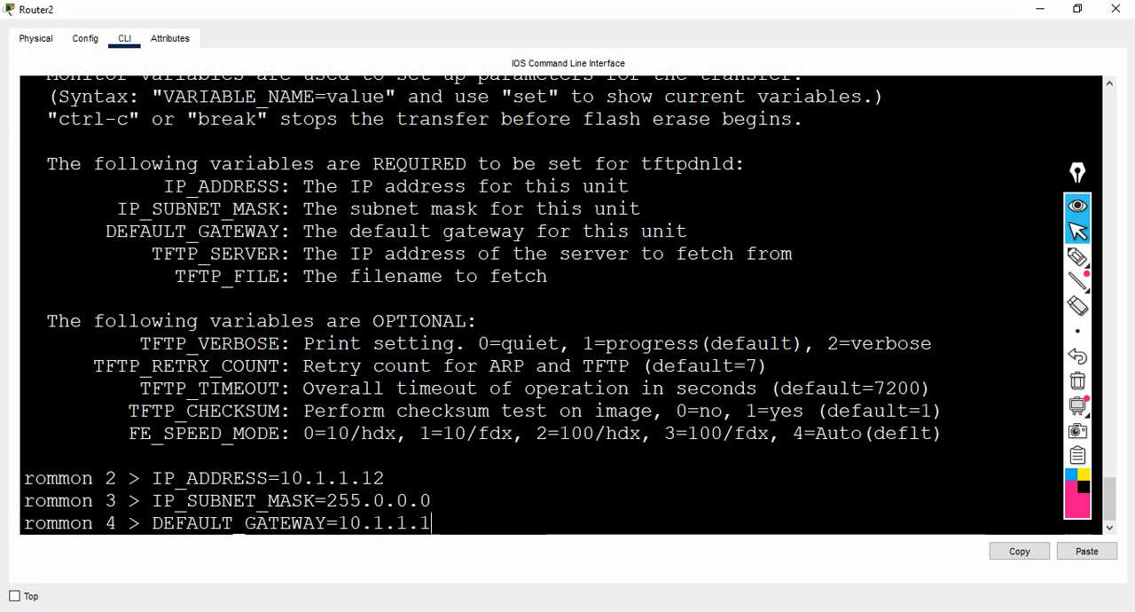
{"action": "key", "text": "Return"}
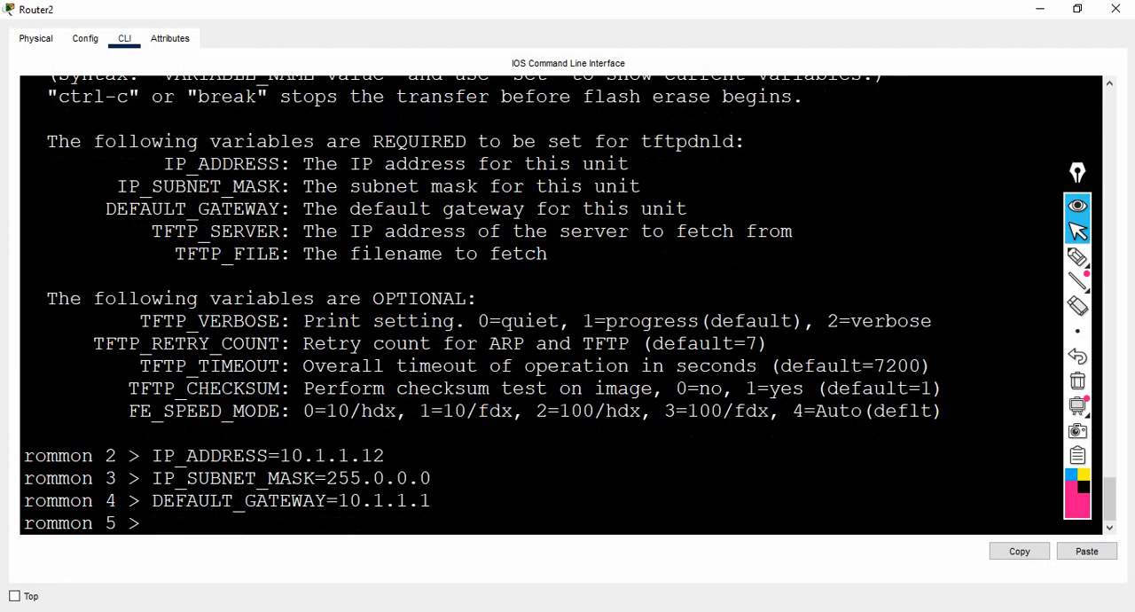
- Copy the TFTP_SERVER variable name to the ROMMON prompt and set it to 10.1.1.2
{"action": "left_click_drag", "start_coordinate": [151, 231], "coordinate": [280, 230]}
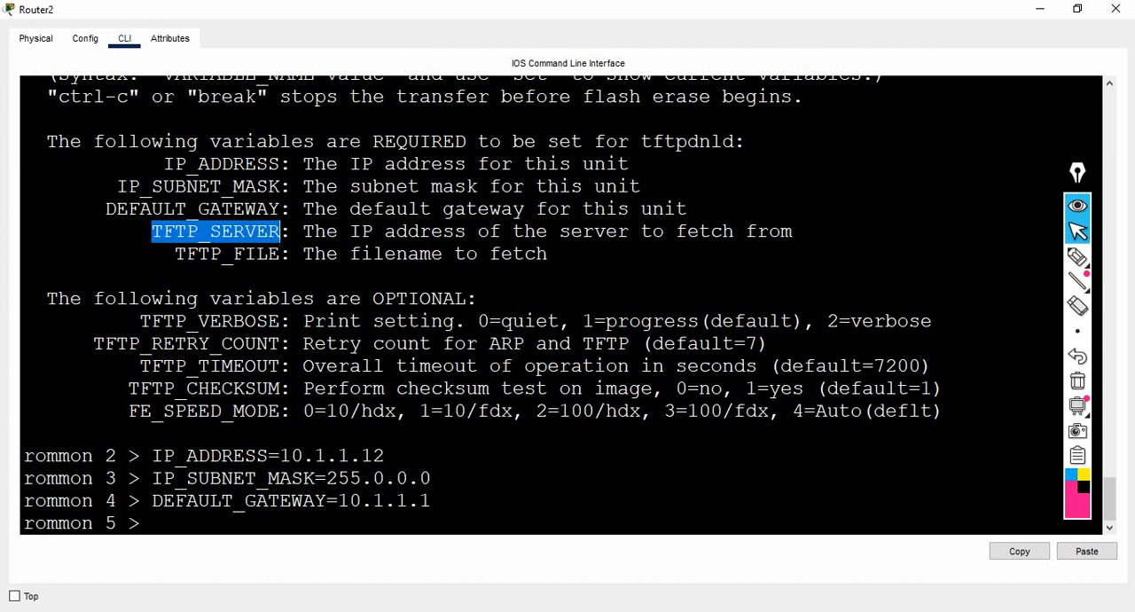
{"action": "right_click", "coordinate": [244, 225]}
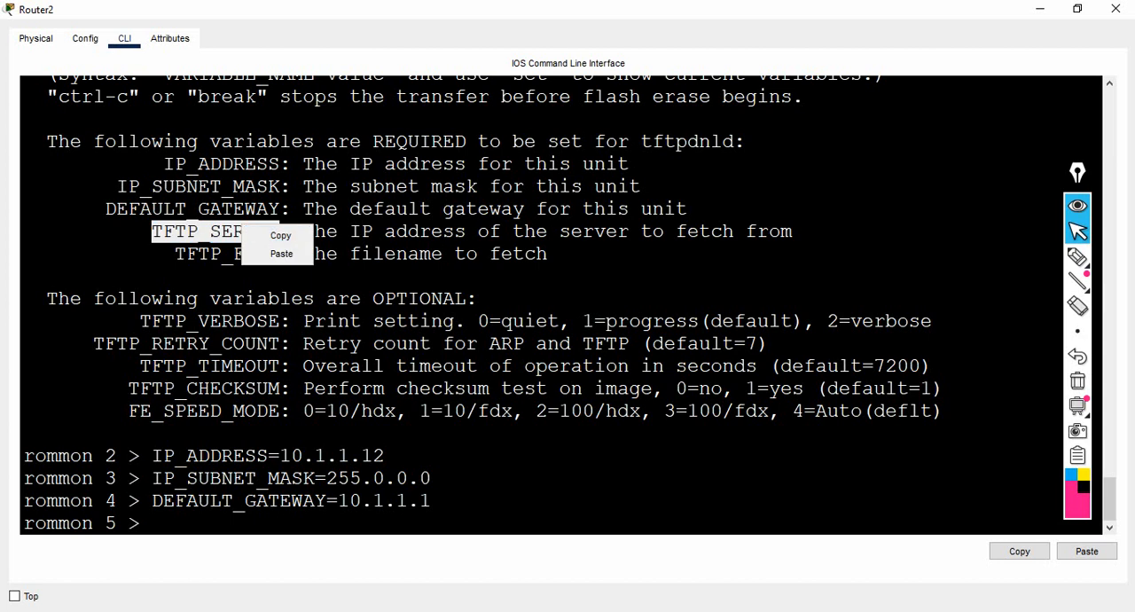
{"action": "left_click", "coordinate": [280, 235]}
{"action": "right_click", "coordinate": [273, 235]}
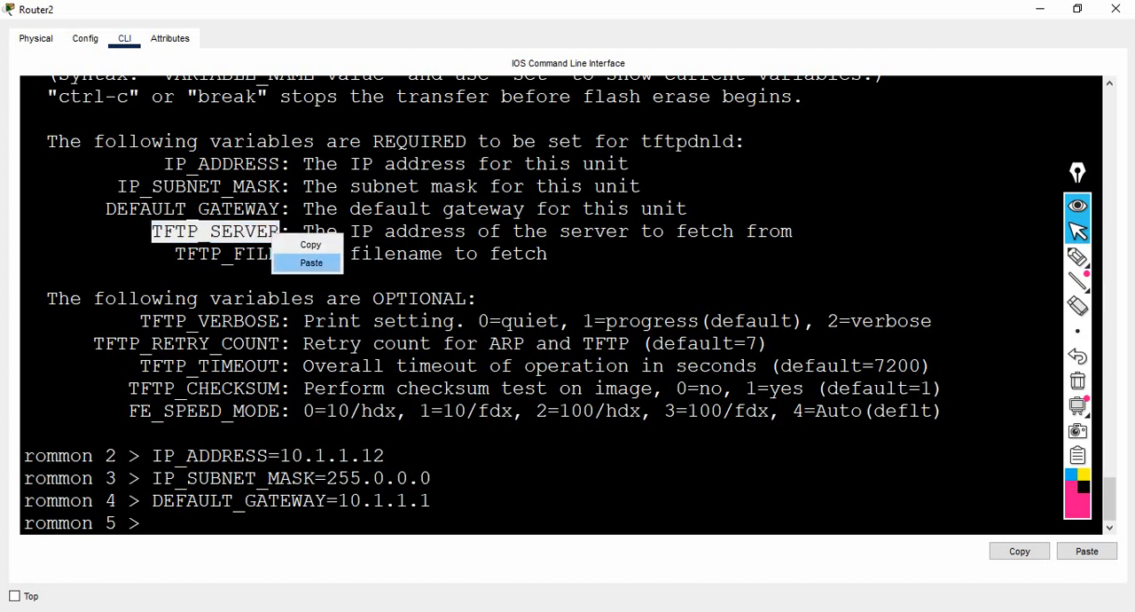
{"action": "left_click", "coordinate": [306, 263]}
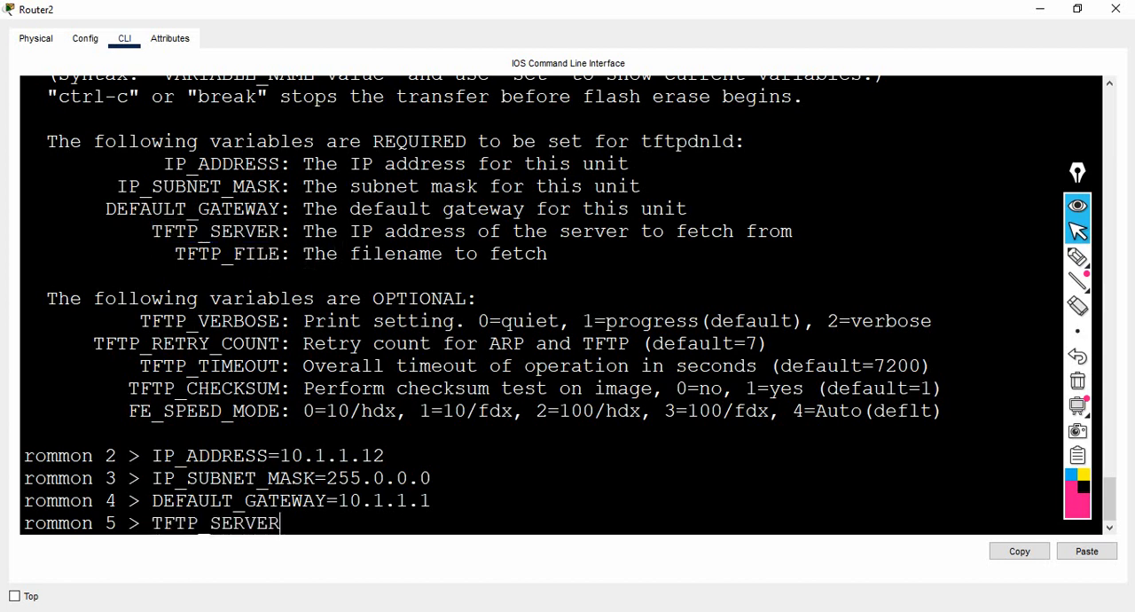
{"action": "type", "text": "=10"}
{"action": "type", "text": ".1.1.2"}
{"action": "key", "text": "Return"}
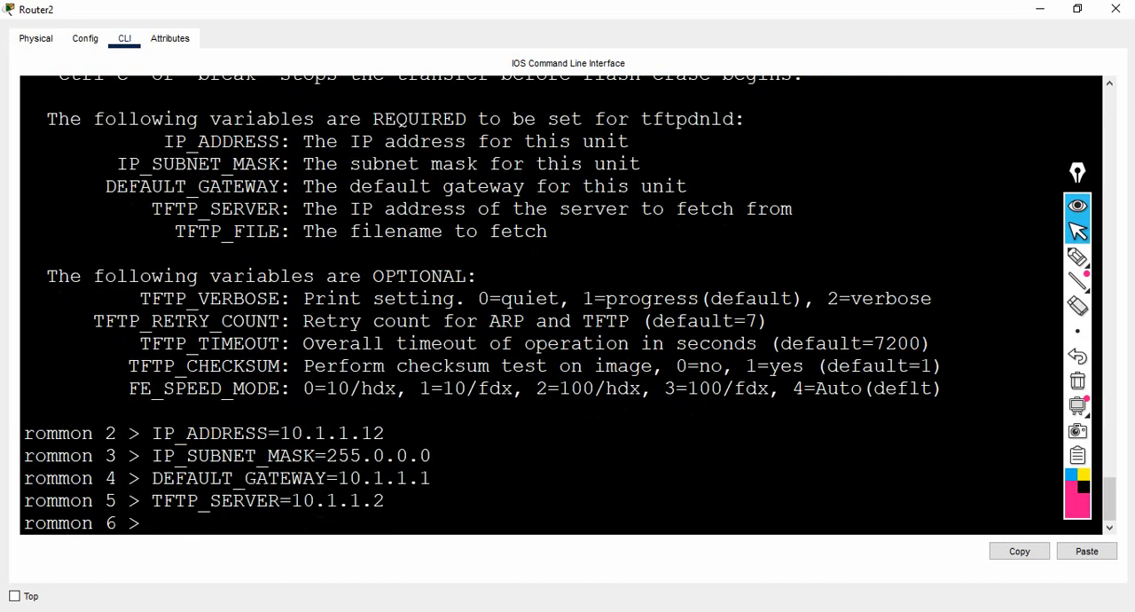
- Copy the TFTP_FILE variable name to the ROMMON prompt and begin its assignment with an equals sign
{"action": "left_click_drag", "start_coordinate": [176, 230], "coordinate": [279, 230]}
{"action": "right_click", "coordinate": [278, 237]}
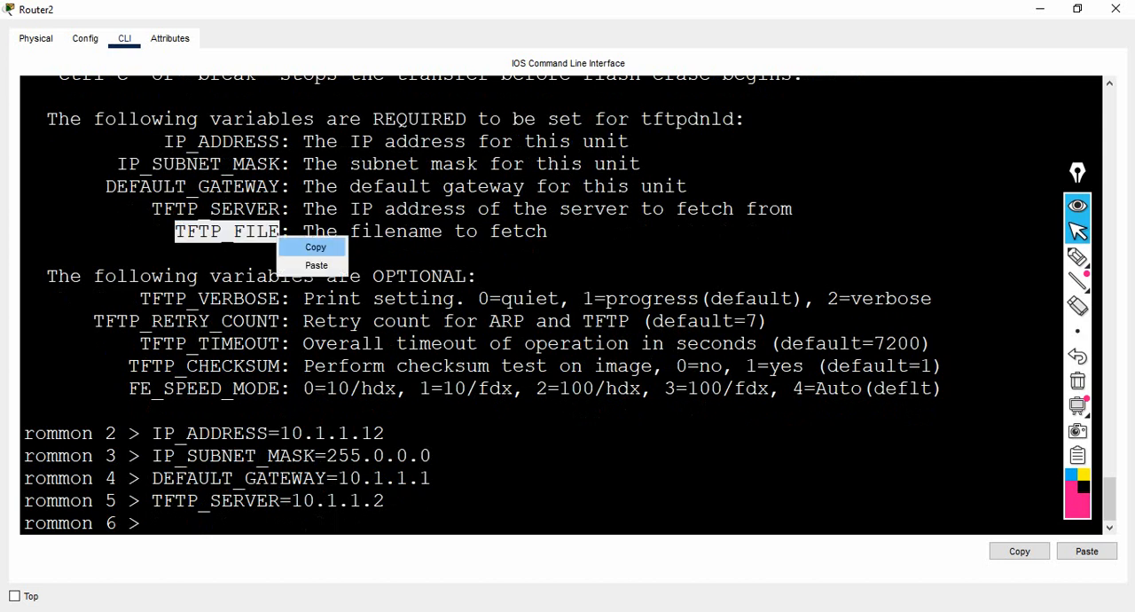
{"action": "left_click", "coordinate": [316, 247]}
{"action": "right_click", "coordinate": [307, 245]}
{"action": "left_click", "coordinate": [344, 273]}
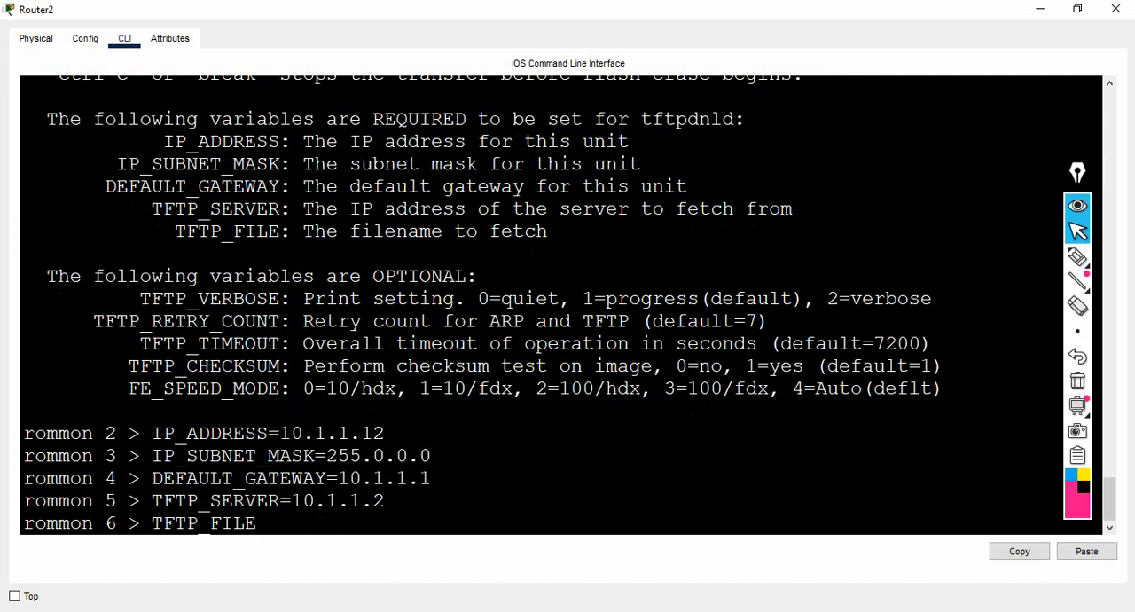
{"action": "type", "text": "-"}
{"action": "key", "text": "BackSpace"}
- Open Server1 from the topology and check its IP configuration and the backup image's name in the TFTP file list
{"action": "mouse_move", "coordinate": [631, 610]}
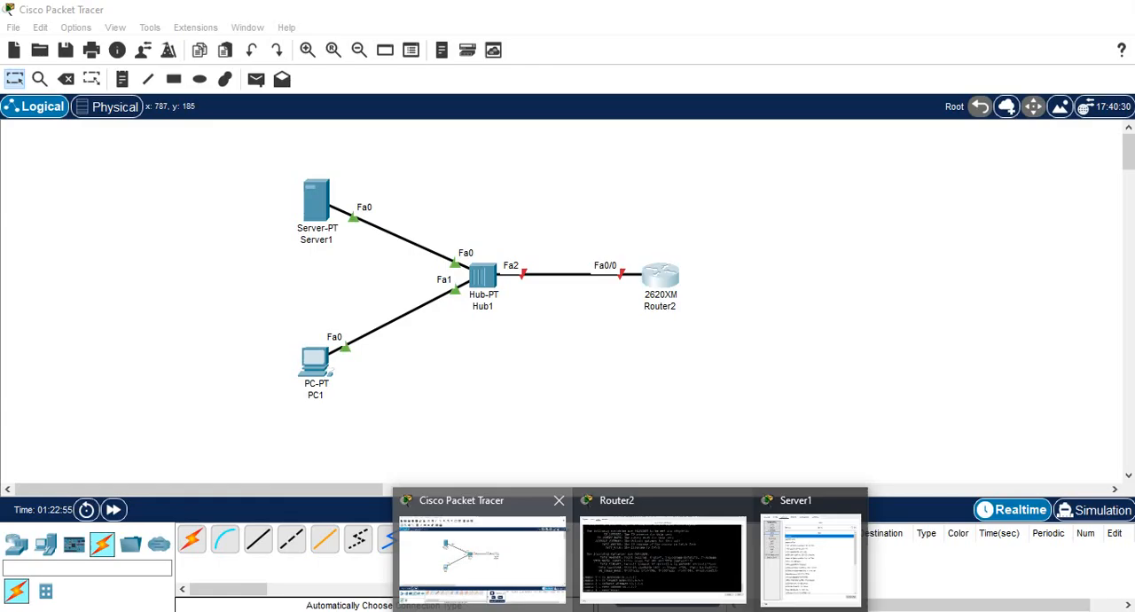
{"action": "left_click", "coordinate": [481, 555]}
{"action": "left_click", "coordinate": [316, 201]}
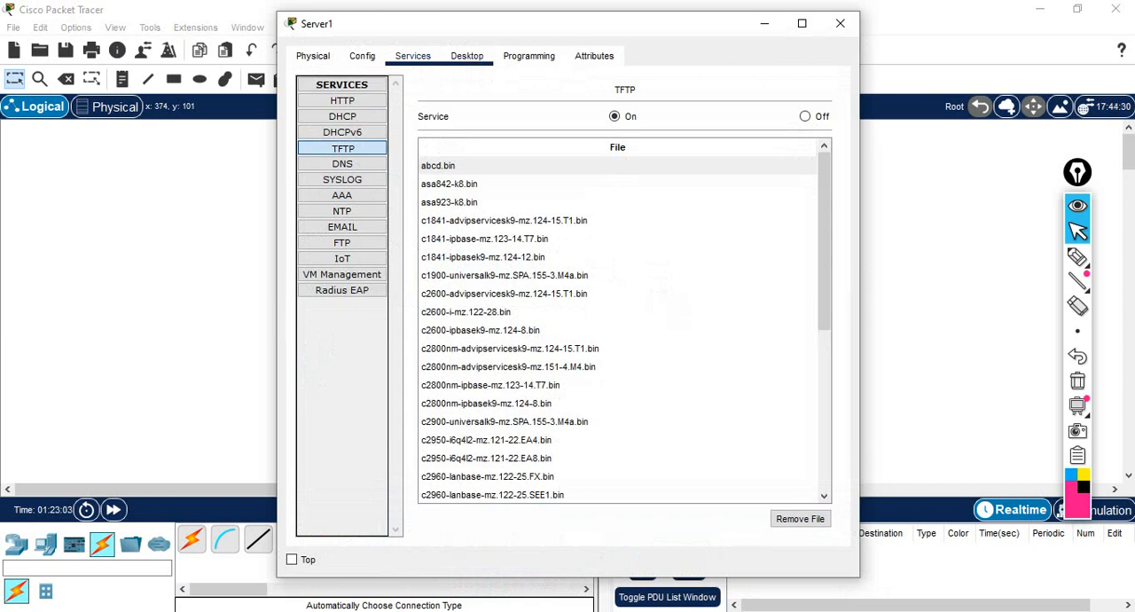
{"action": "left_click", "coordinate": [467, 56]}
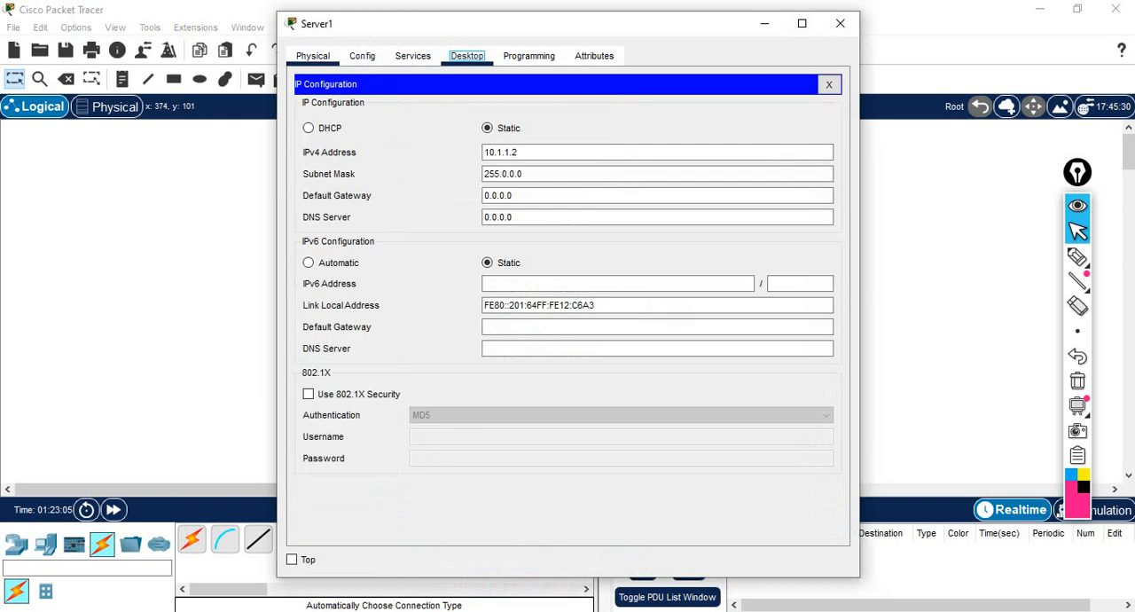
{"action": "left_click", "coordinate": [413, 56]}
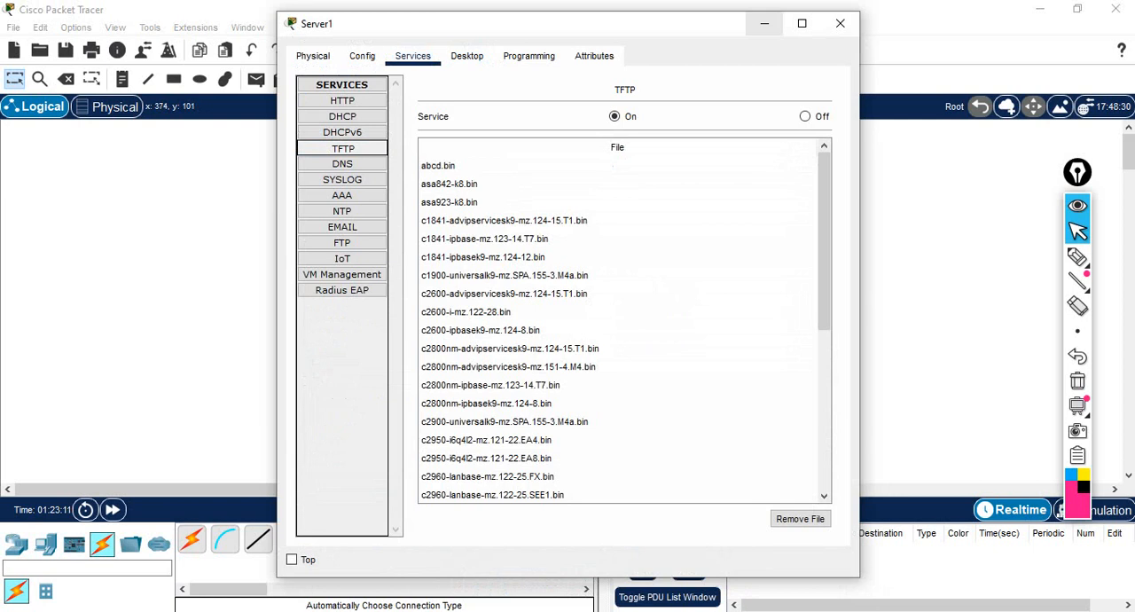
{"action": "left_click", "coordinate": [765, 24]}
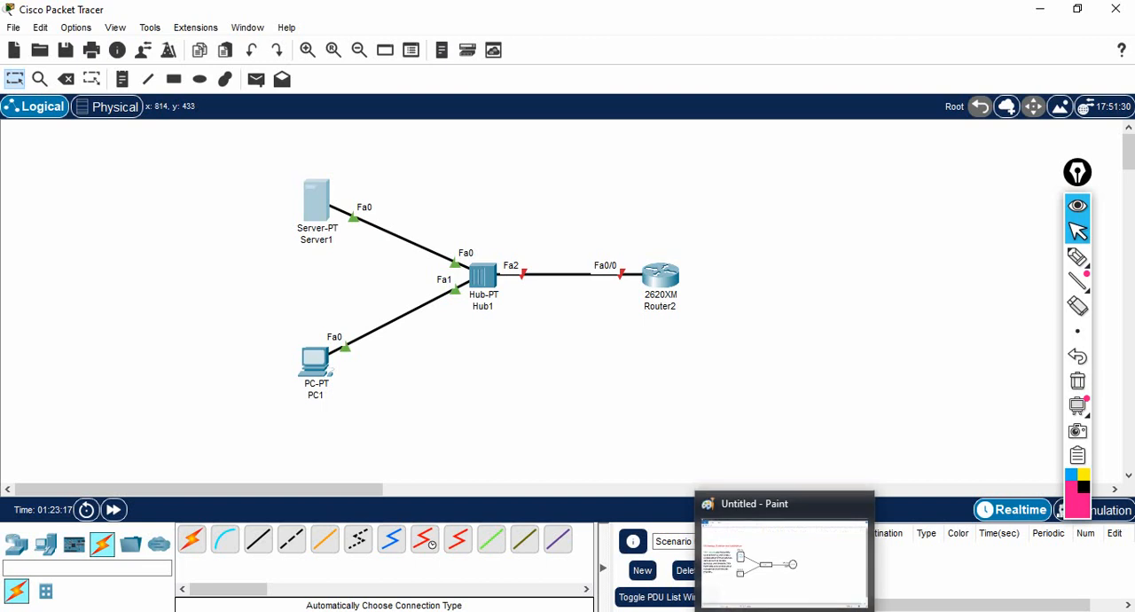
- Return to Router2's CLI and complete the TFTP_FILE assignment with abcd.bin
{"action": "mouse_move", "coordinate": [638, 610]}
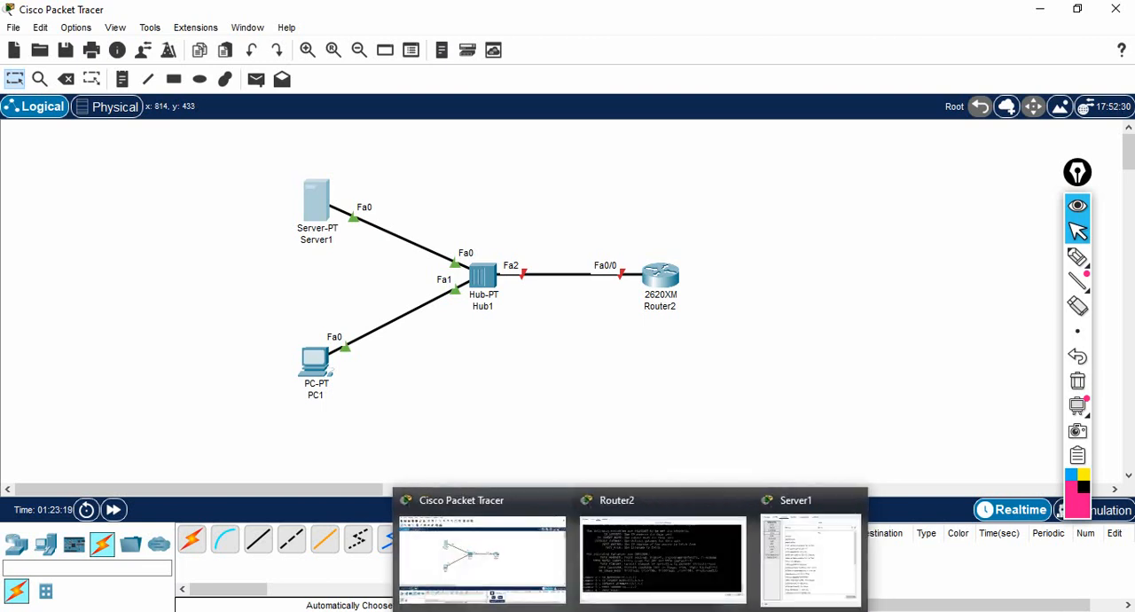
{"action": "left_click", "coordinate": [665, 550]}
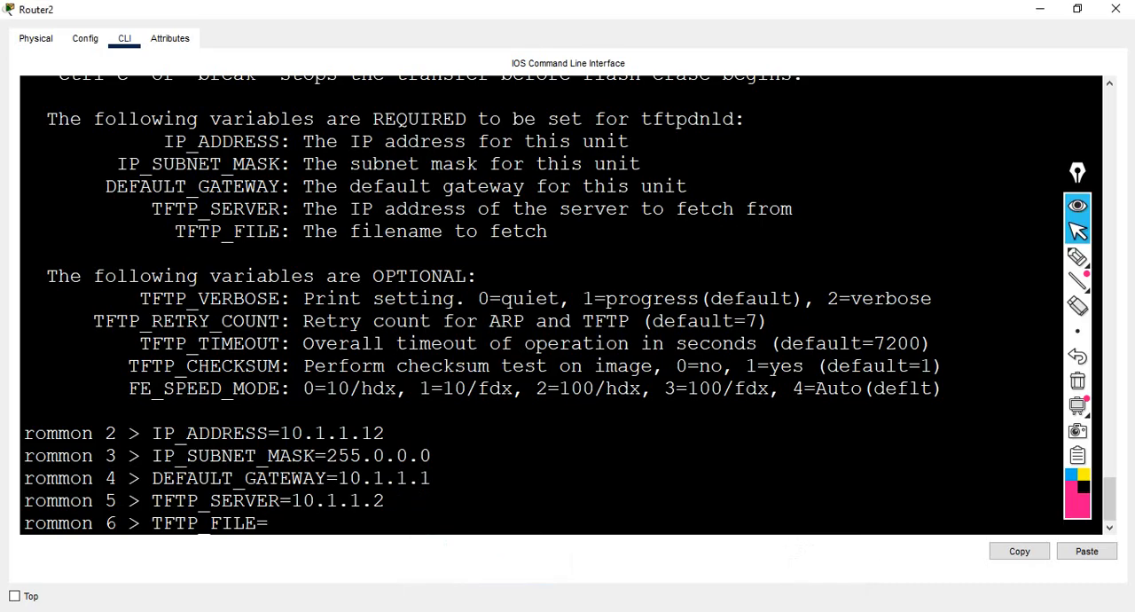
{"action": "type", "text": "abcd.bin"}
{"action": "key", "text": "Return"}
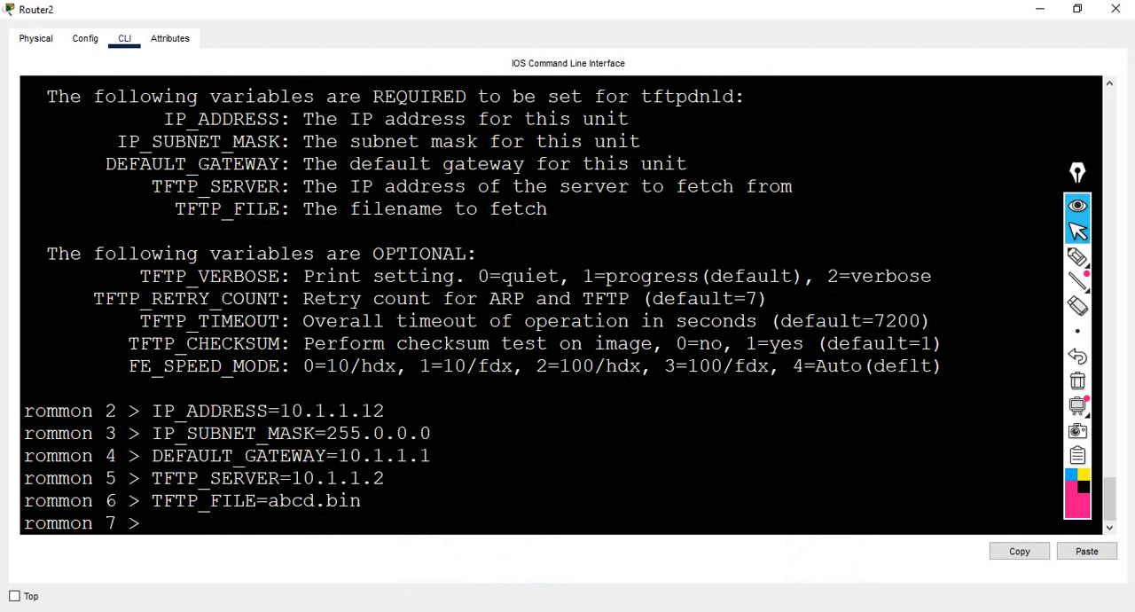
- Run tftpdnld at the ROMMON prompt and answer yes to continue with the image download
{"action": "type", "text": "tftpdnld"}
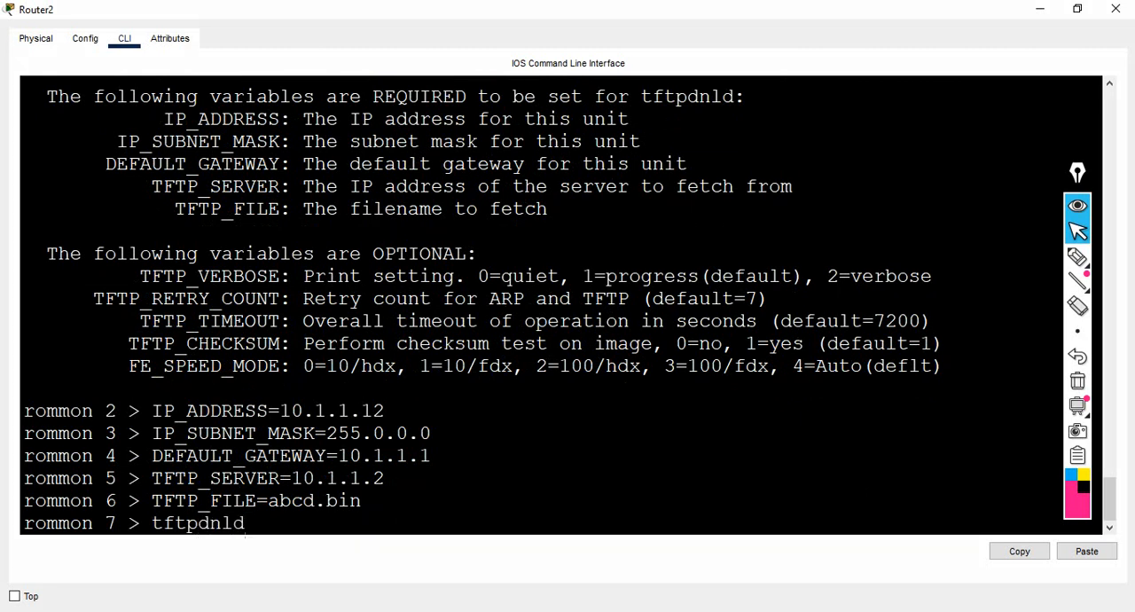
{"action": "key", "text": "Return"}
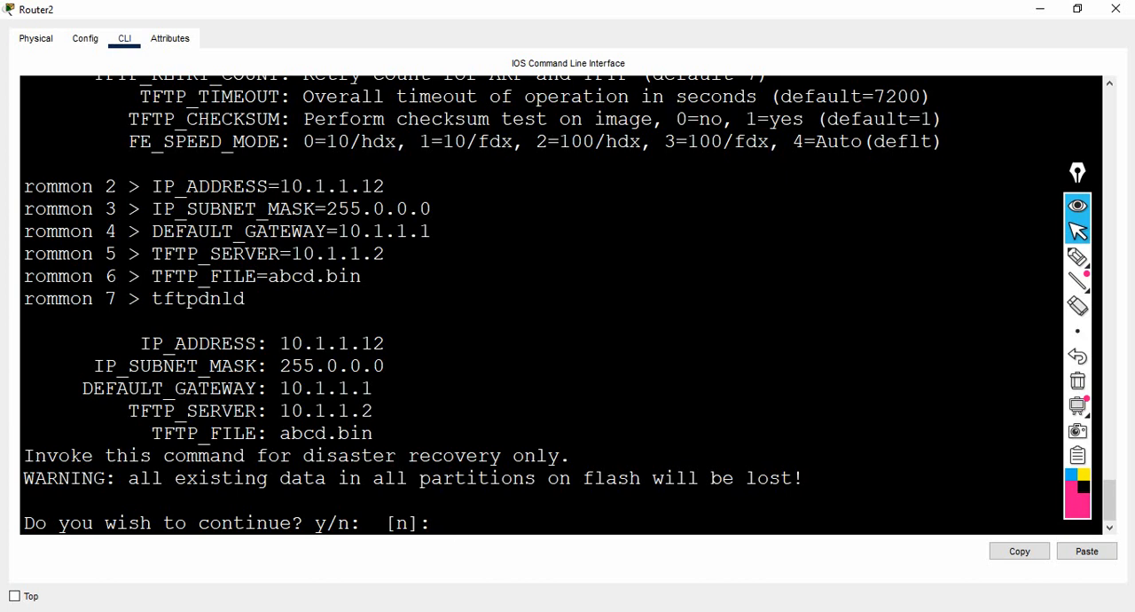
{"action": "type", "text": "yes"}
{"action": "key", "text": "Return"}
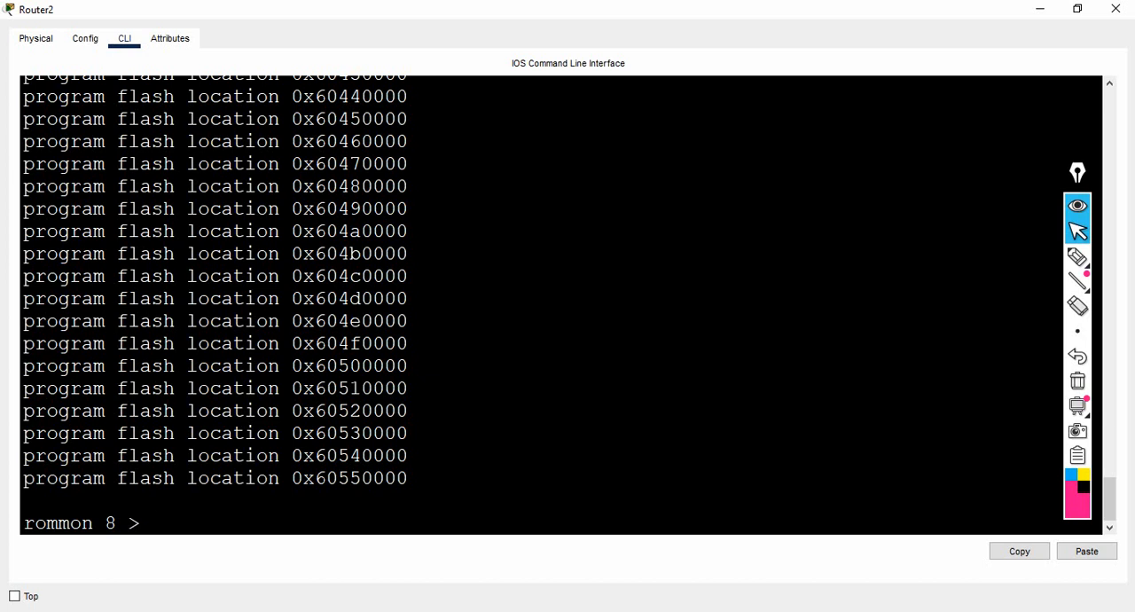
- Review the tftpdnld output, from receiving abcd.bin to copying the file to flash
{"action": "left_click", "coordinate": [1105, 404]}
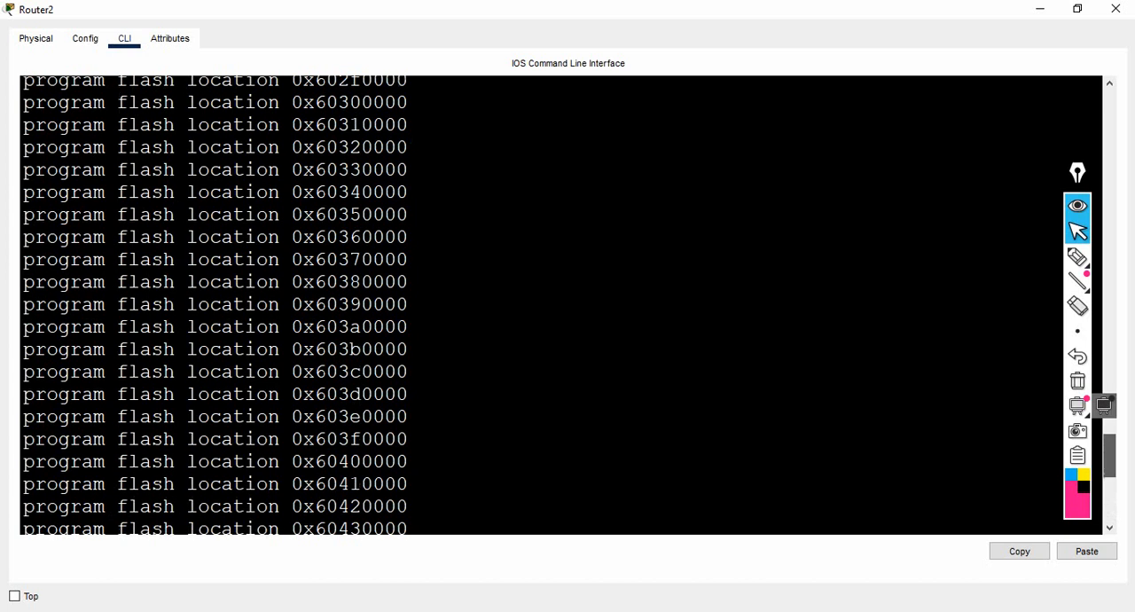
{"action": "left_click_drag", "start_coordinate": [1110, 456], "coordinate": [1110, 186]}
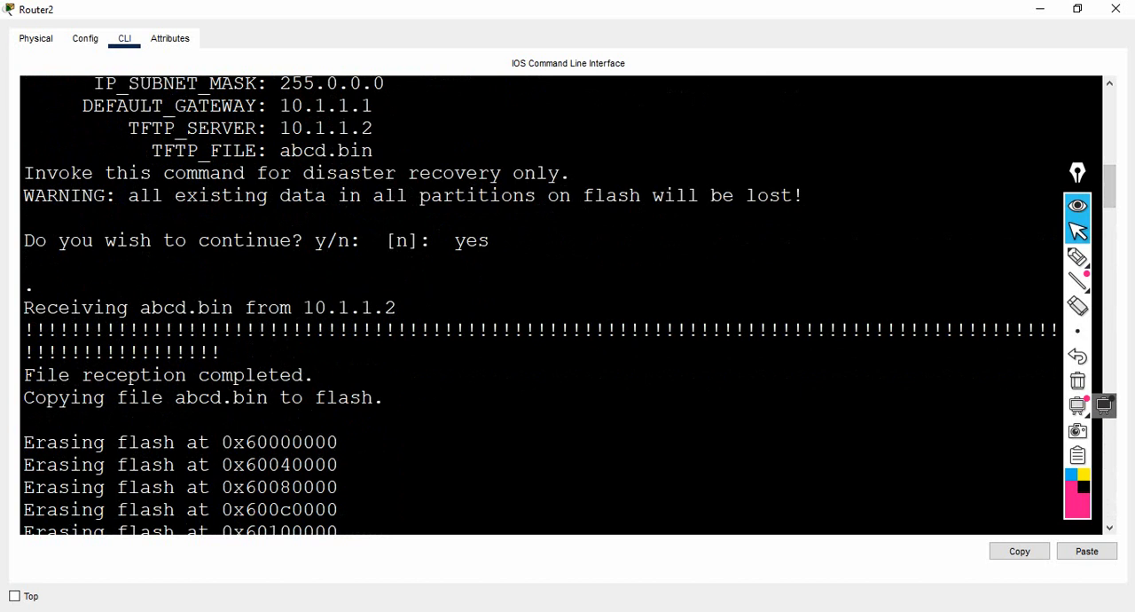
{"action": "left_click_drag", "start_coordinate": [315, 397], "coordinate": [374, 397]}
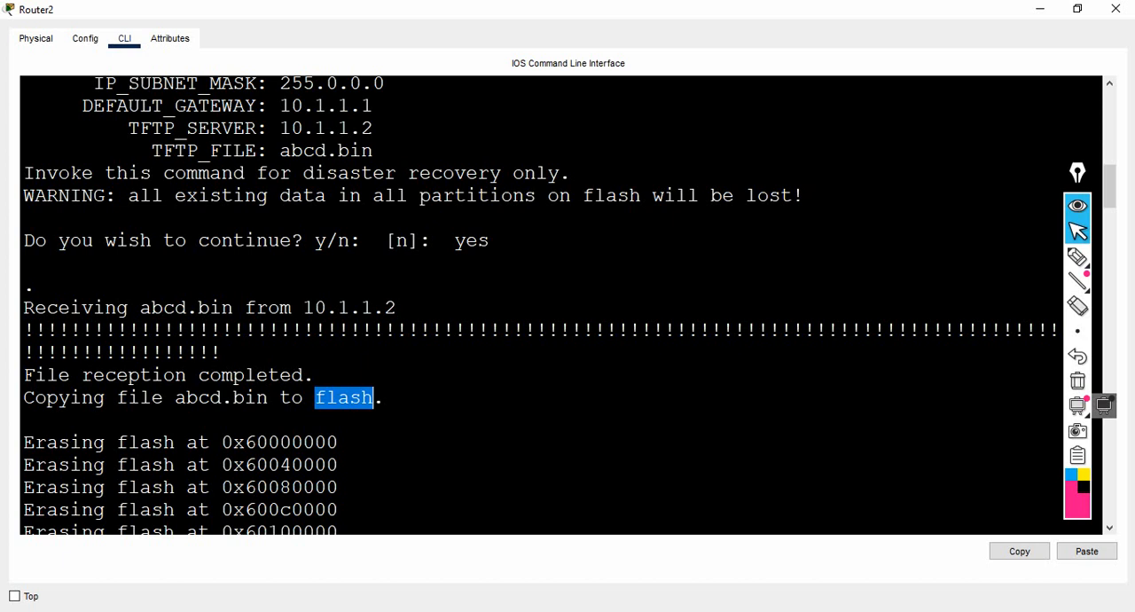
{"action": "left_click", "coordinate": [326, 465]}
- Restart the router from the ROMMON prompt with the reset command
{"action": "key", "text": "Return"}
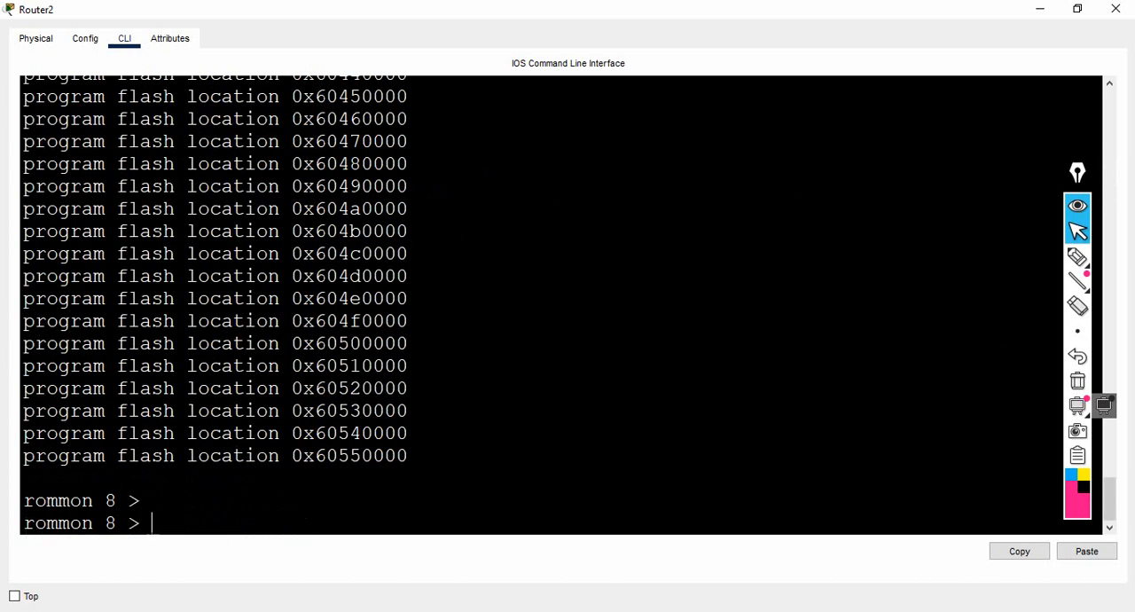
{"action": "type", "text": "reset"}
{"action": "key", "text": "Return"}
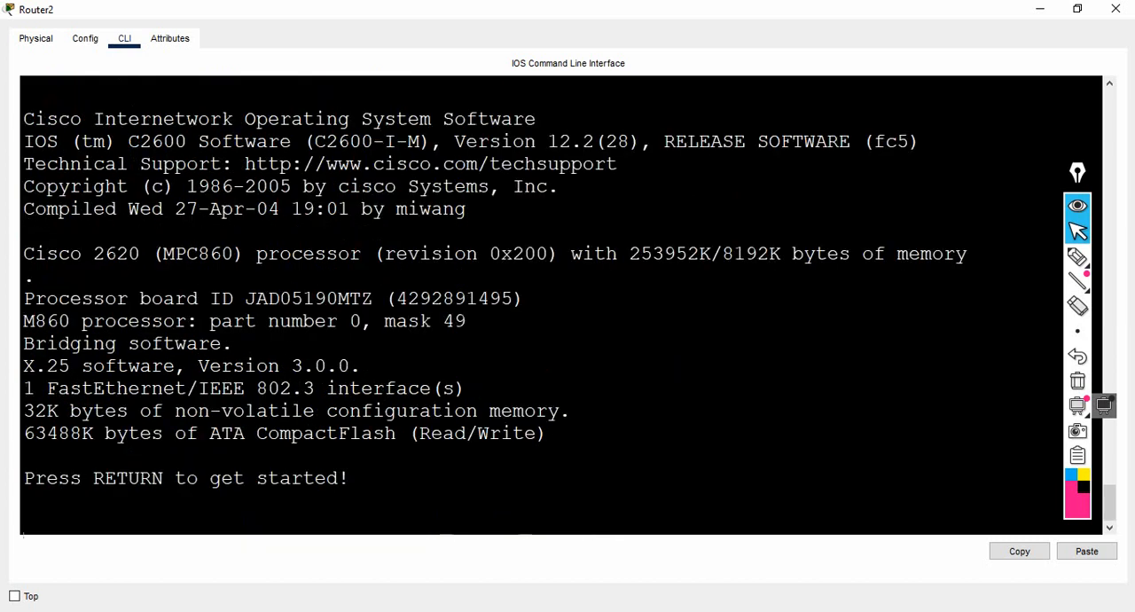
- Start the router's console session and enter privileged EXEC mode with en
{"action": "key", "text": "Return"}
{"action": "key", "text": "Return"}
{"action": "type", "text": "en"}
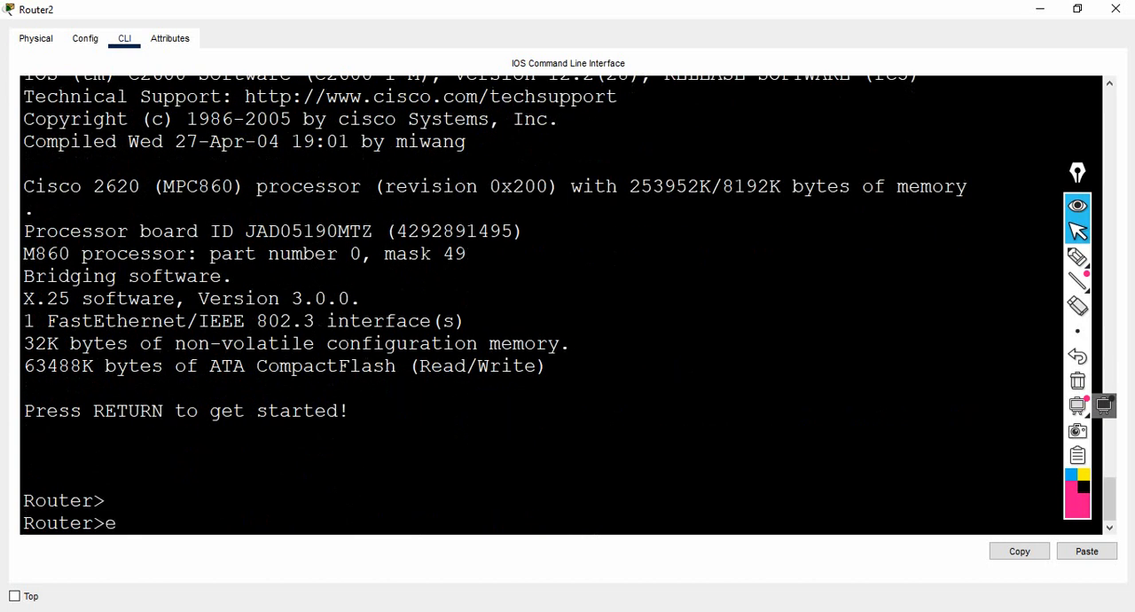
{"action": "key", "text": "Return"}
{"action": "key", "text": "Return"}
{"action": "key", "text": "Return"}
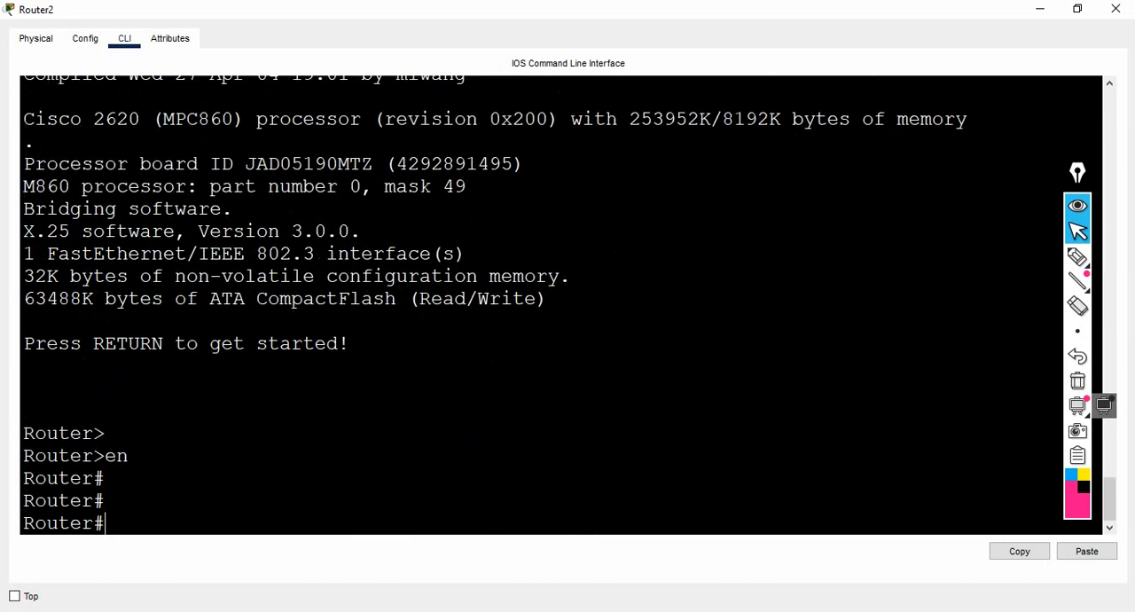
- Run show ip int br and check the IP address of FastEthernet0/0
{"action": "type", "text": "show ip int br"}
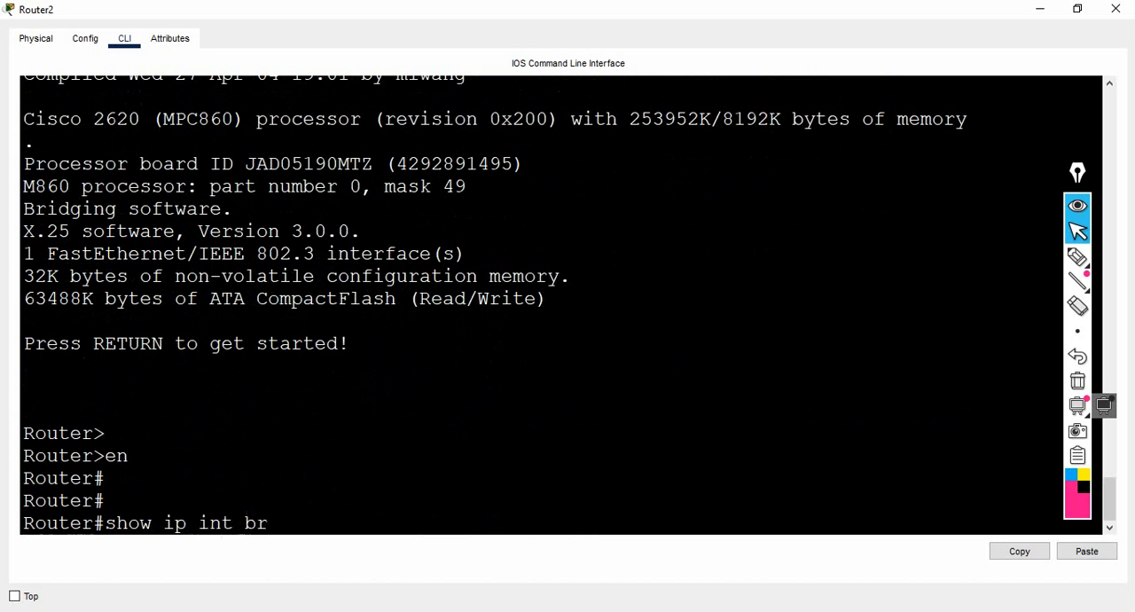
{"action": "key", "text": "Return"}
{"action": "key", "text": "Return"}
{"action": "key", "text": "Return"}
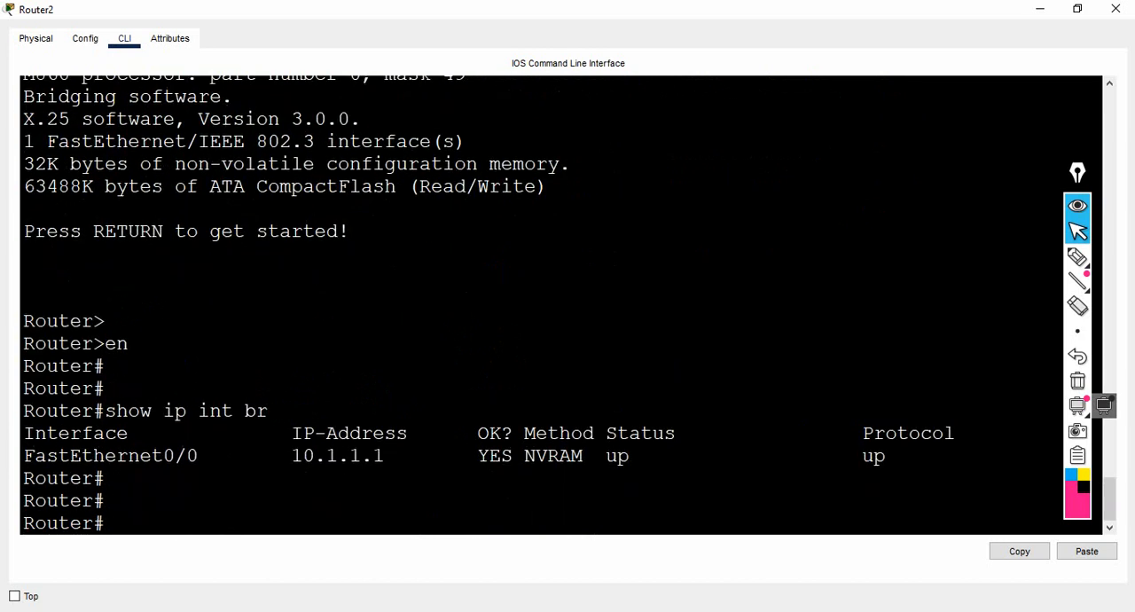
{"action": "left_click_drag", "start_coordinate": [280, 456], "coordinate": [408, 456]}
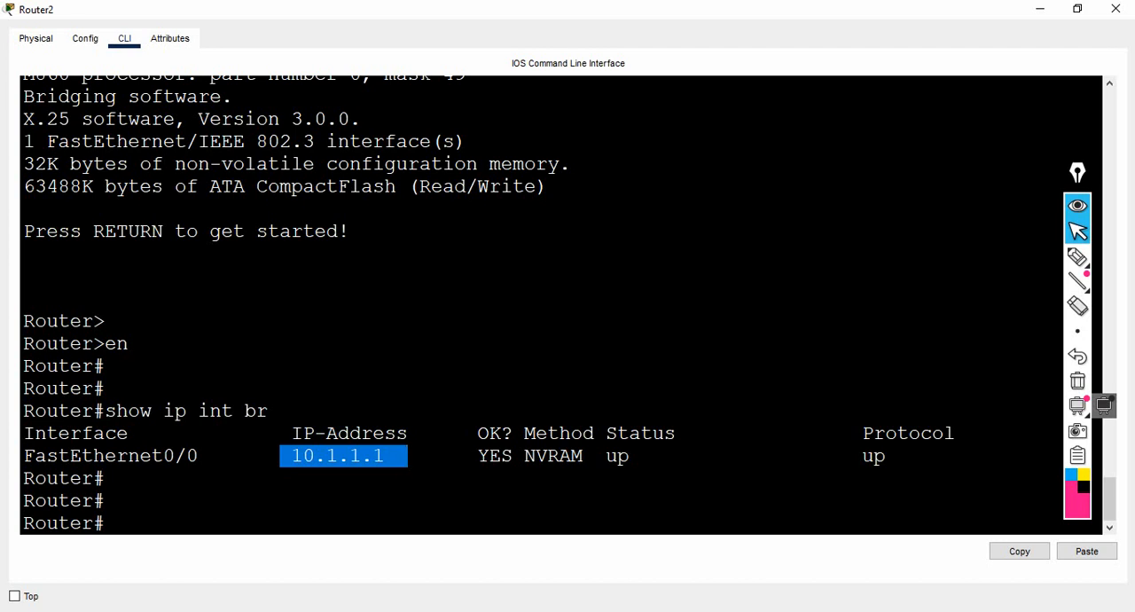
{"action": "key", "text": "Return"}
{"action": "key", "text": "Return"}
{"action": "key", "text": "Return"}
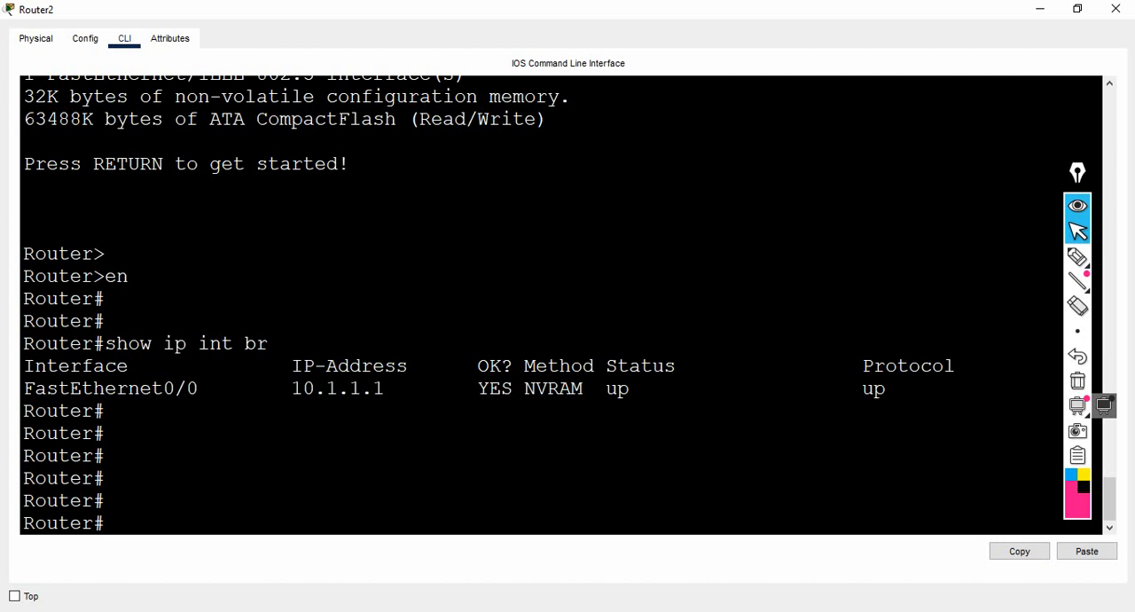
{"action": "key", "text": "Return"}
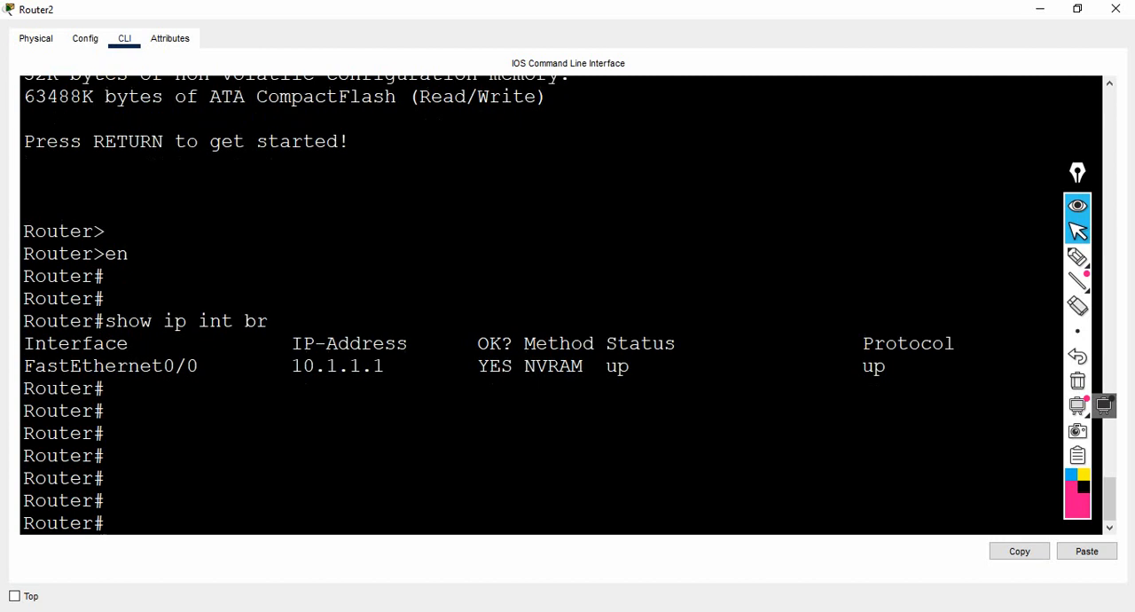
{"action": "key", "text": "Return"}
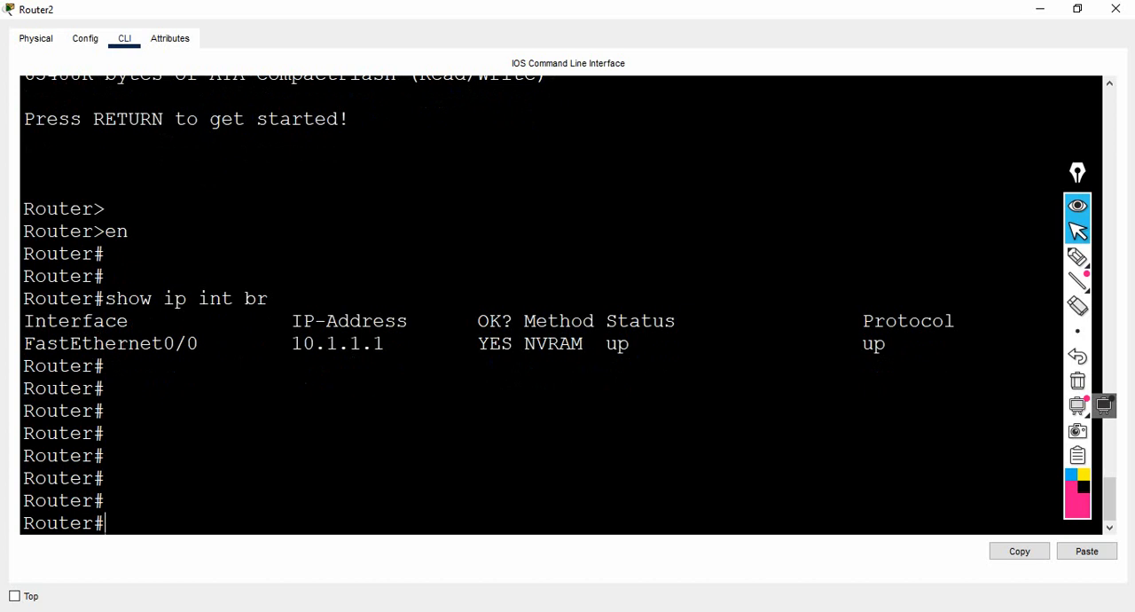